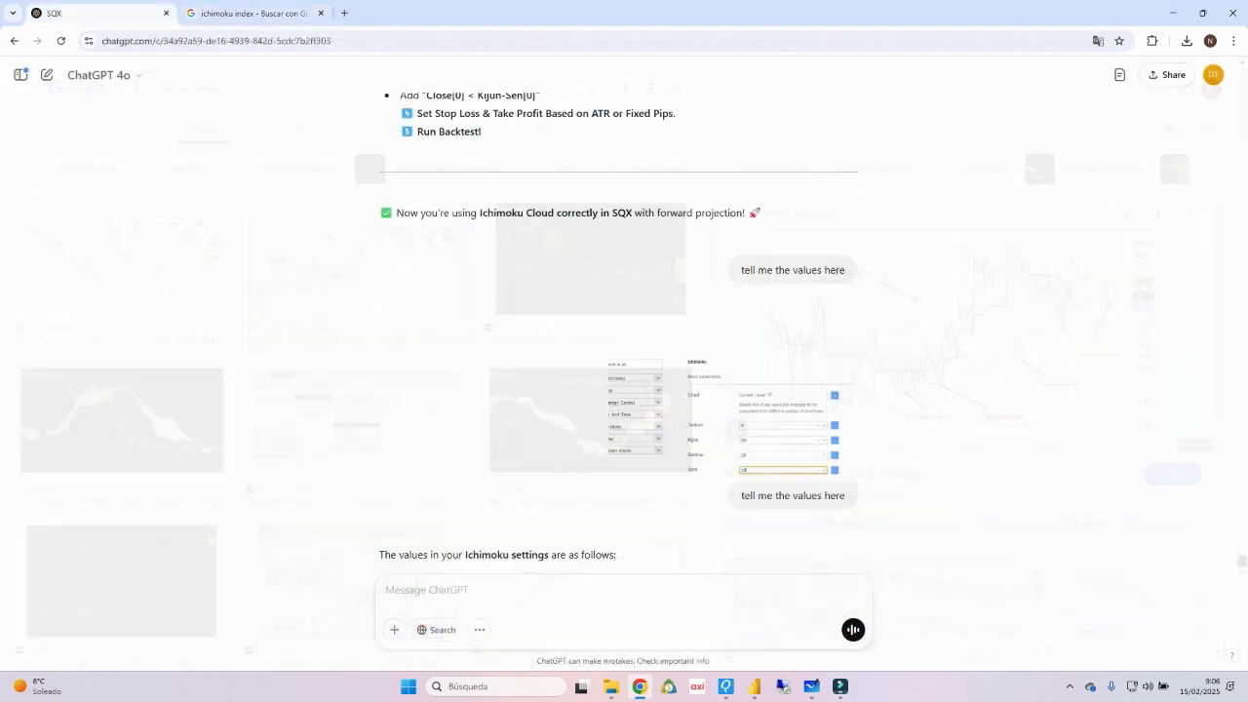
# Look back through the conversation for the question "how does ichimoku index works"
pyautogui.scroll(3, 619, 337)
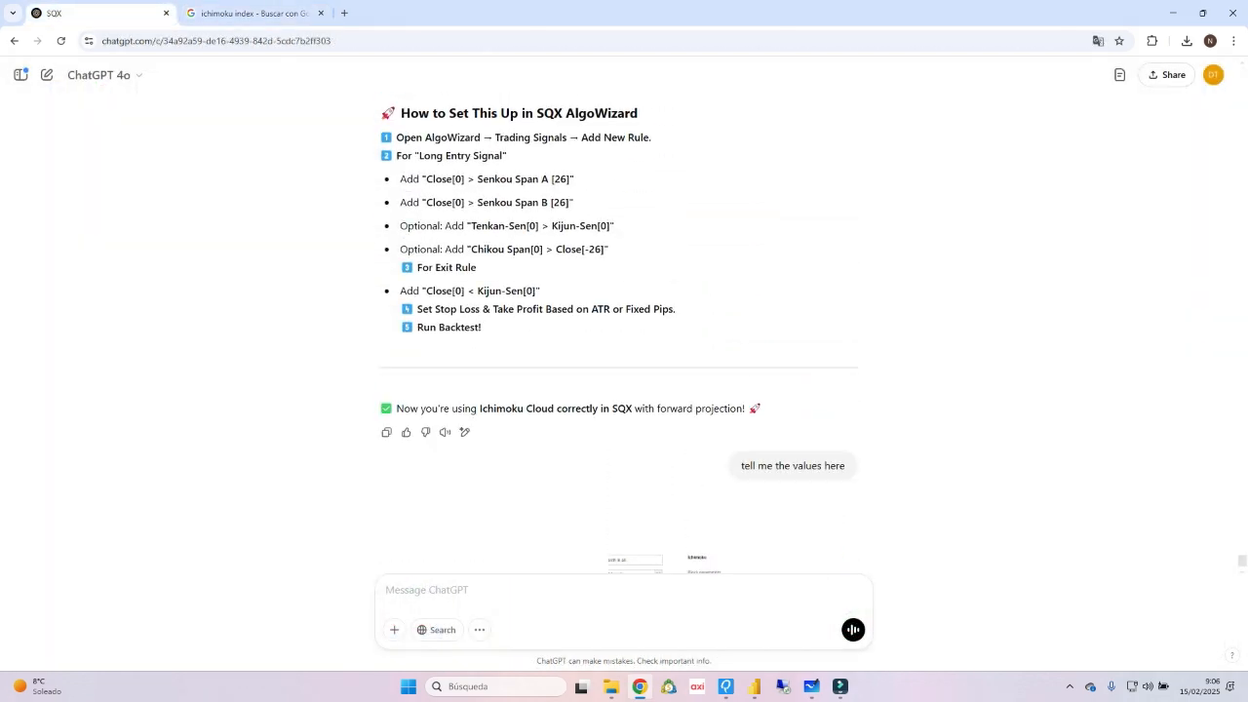
pyautogui.scroll(10, 619, 337)
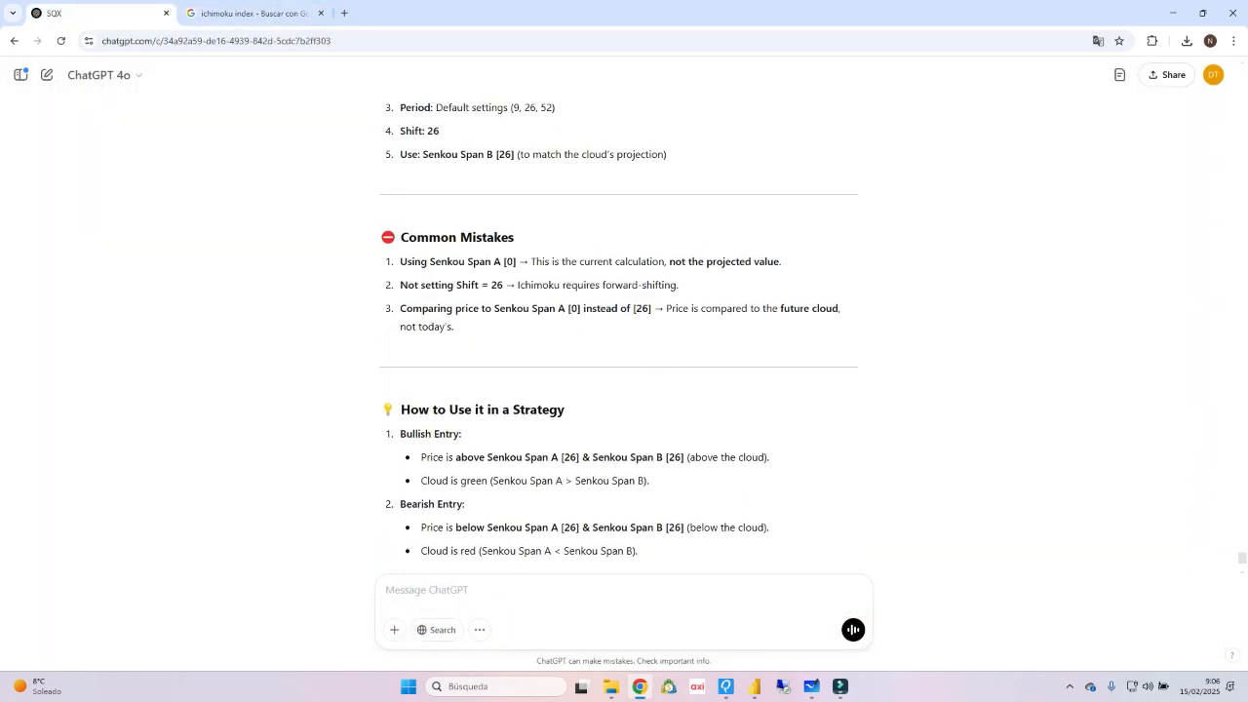
pyautogui.scroll(10, 619, 336)
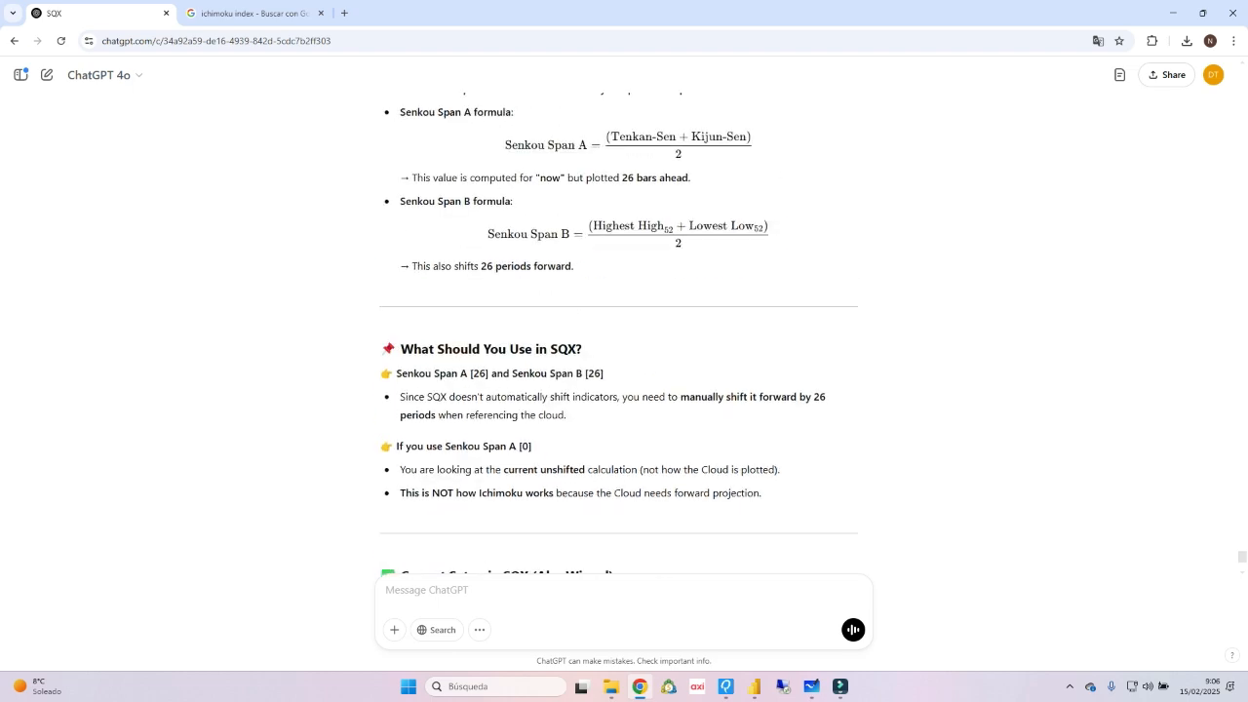
pyautogui.scroll(15, 619, 336)
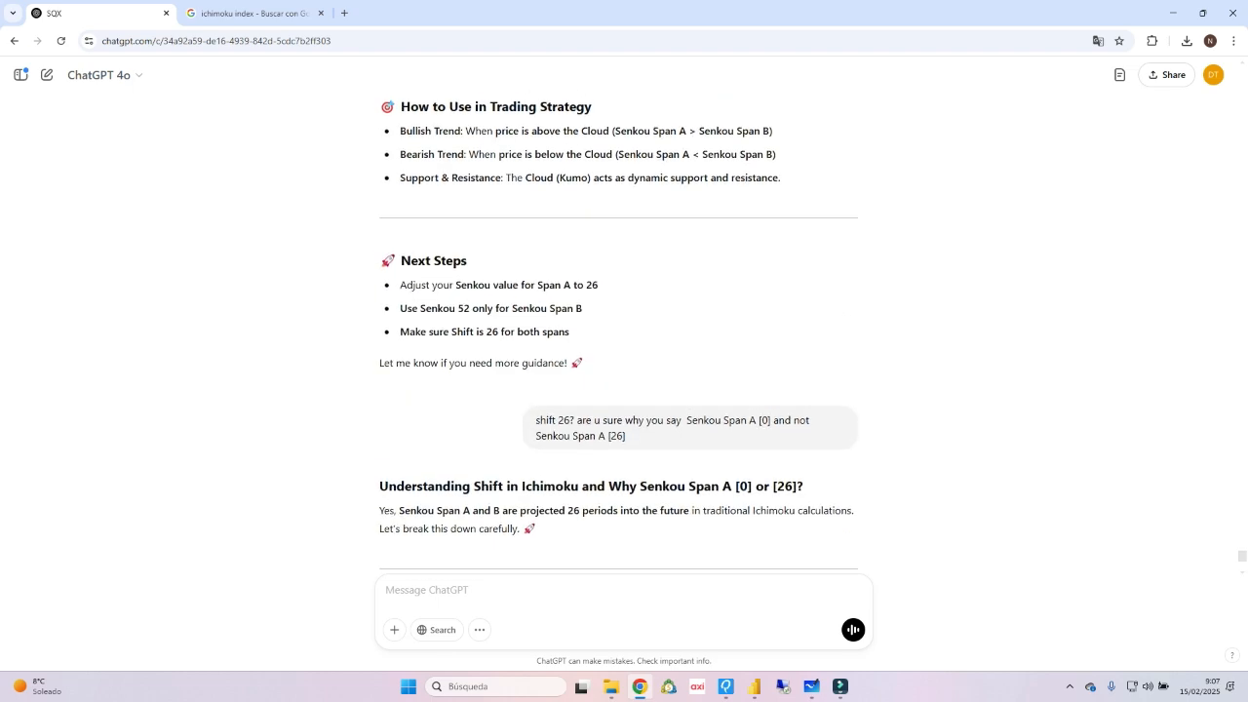
pyautogui.scroll(10, 619, 336)
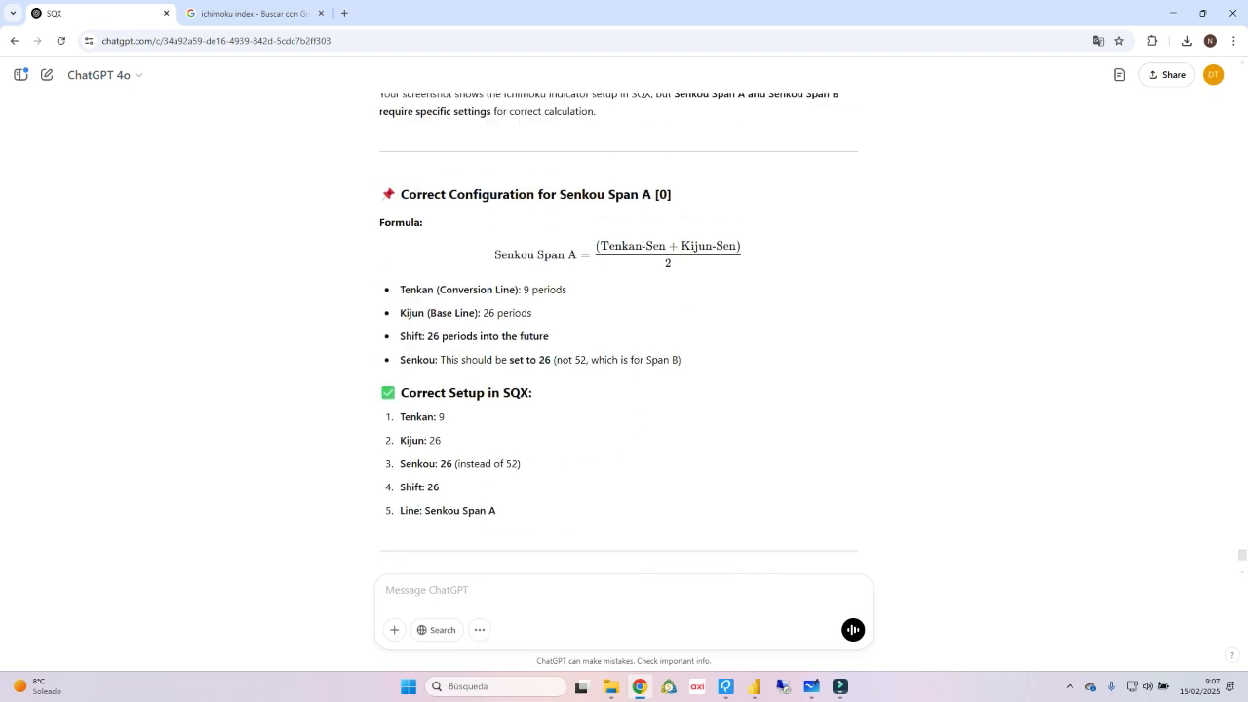
pyautogui.scroll(10, 619, 336)
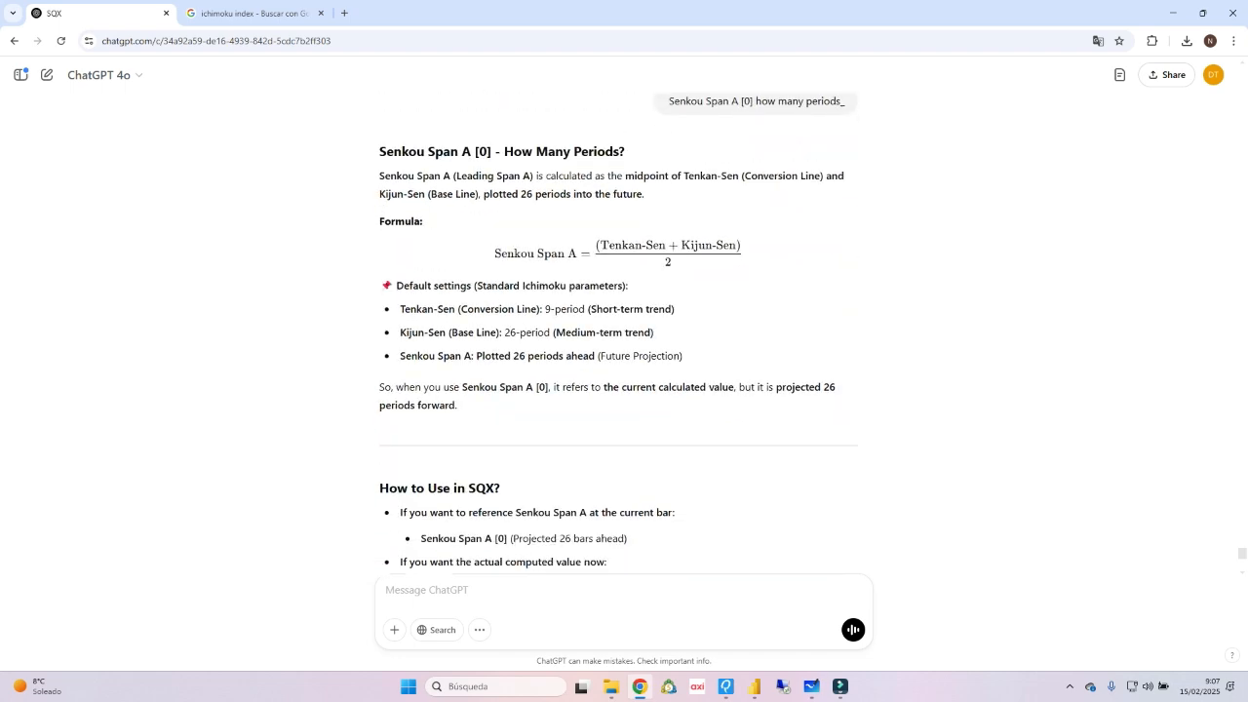
pyautogui.scroll(10, 619, 336)
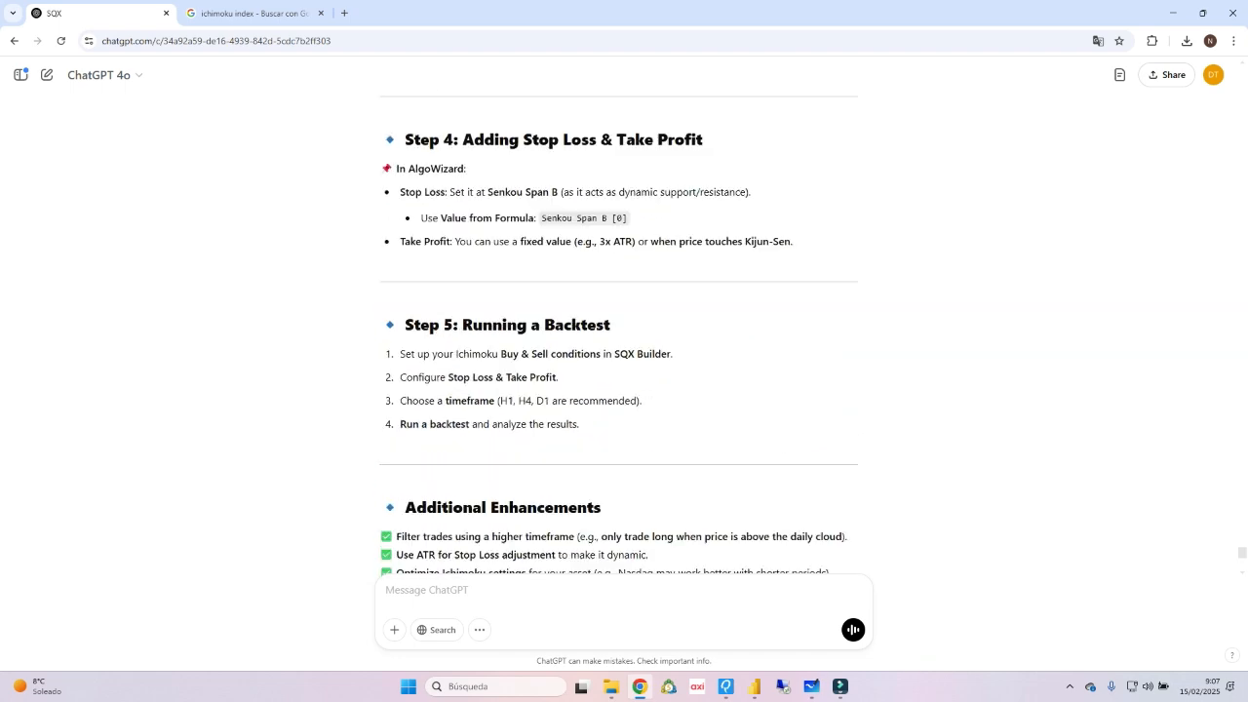
pyautogui.scroll(10, 619, 337)
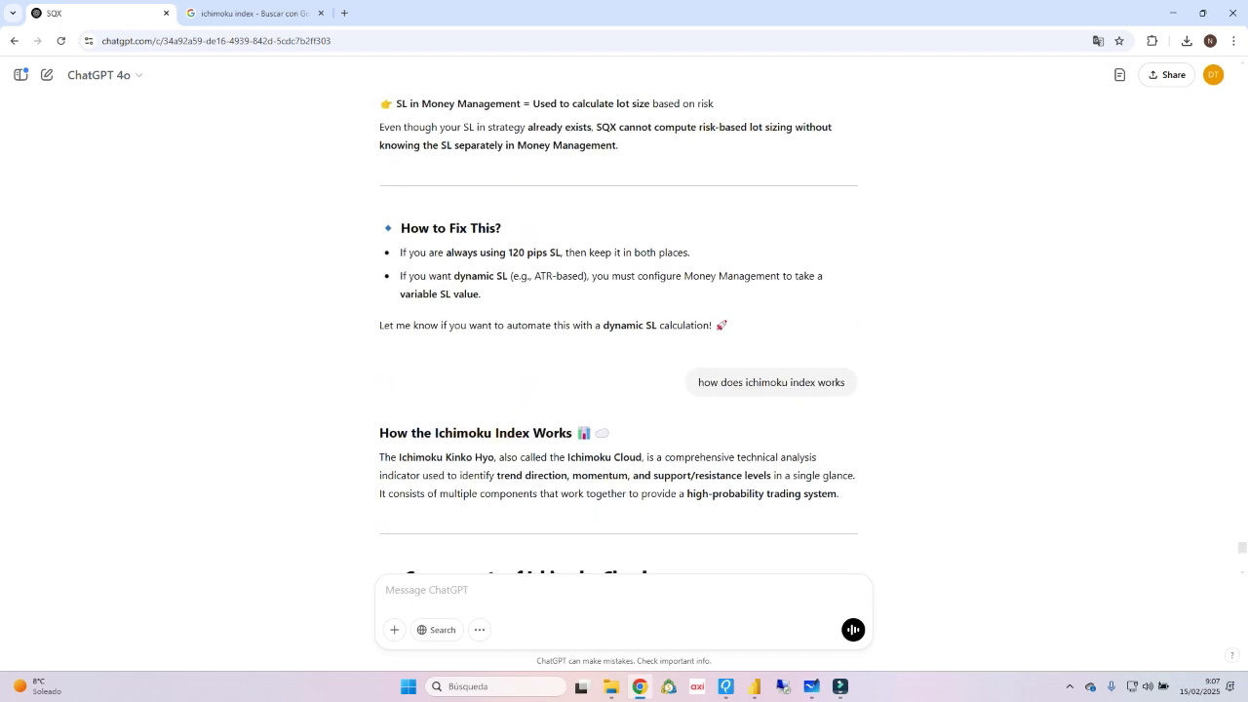
# Examine the five components of the Ichimoku Cloud and their formulas, and view the labelled Fidelity chart in the Google image results
pyautogui.scroll(-1, 619, 336)
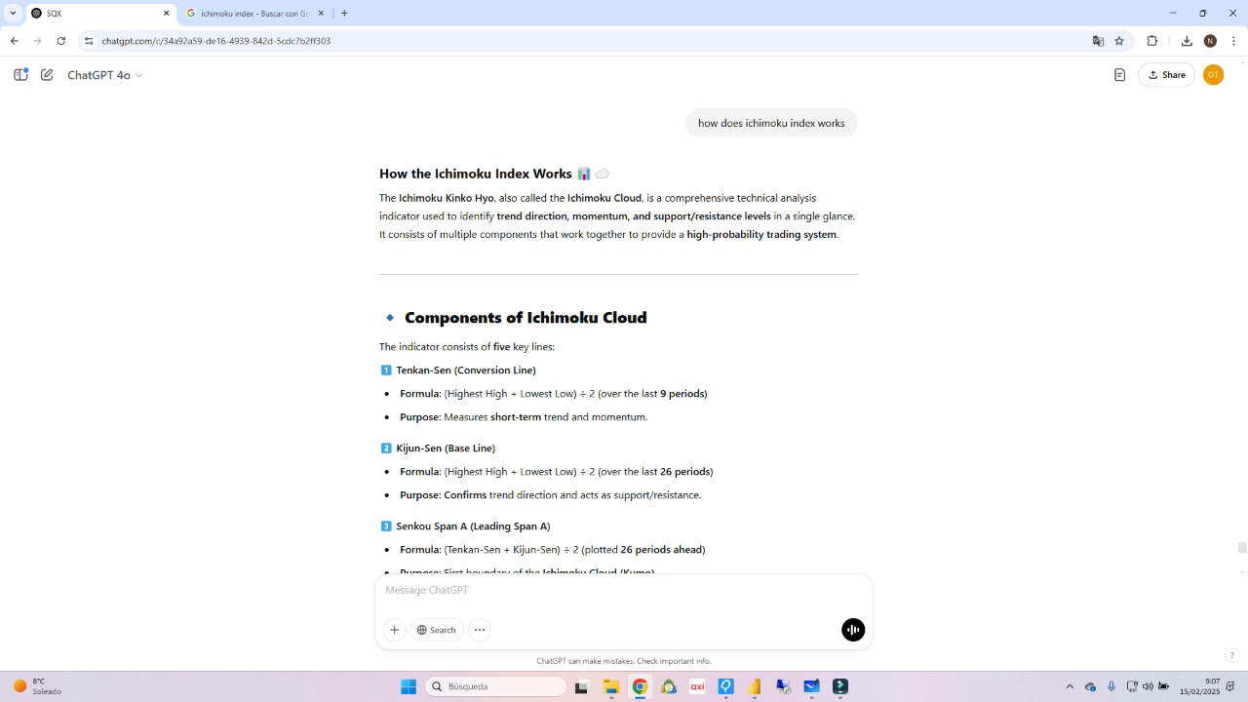
pyautogui.scroll(-3, 619, 337)
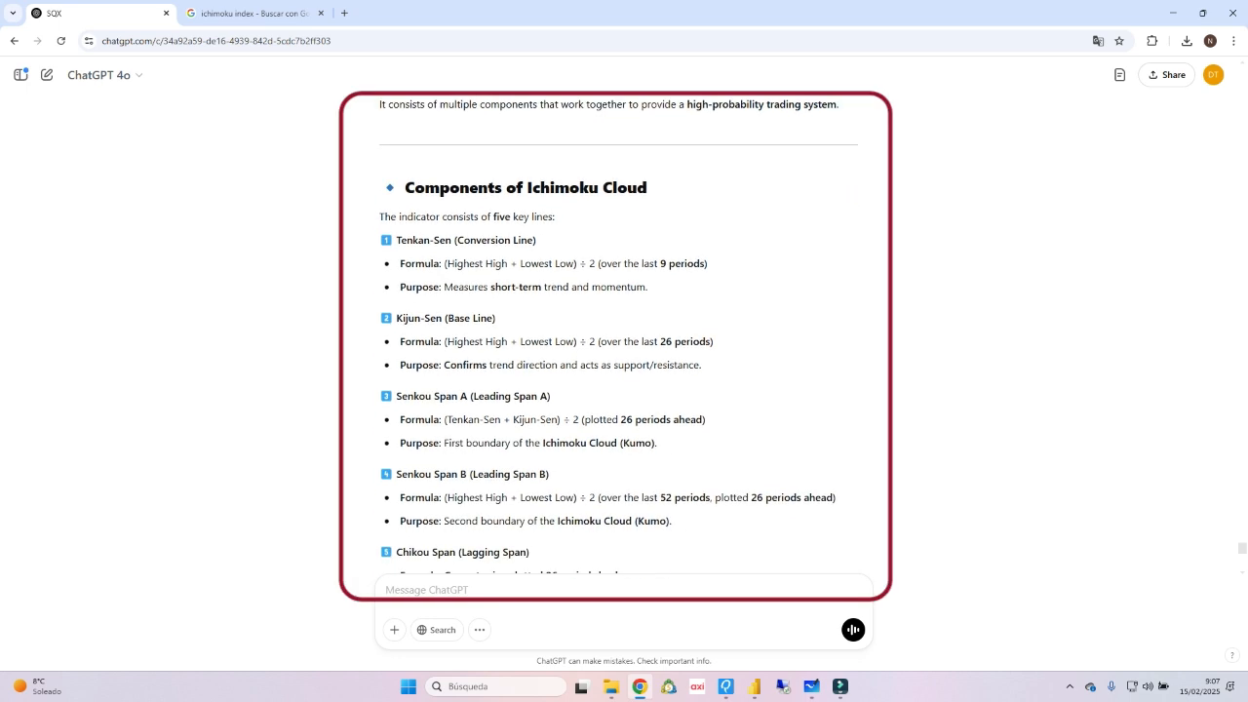
pyautogui.scroll(-1, 618, 329)
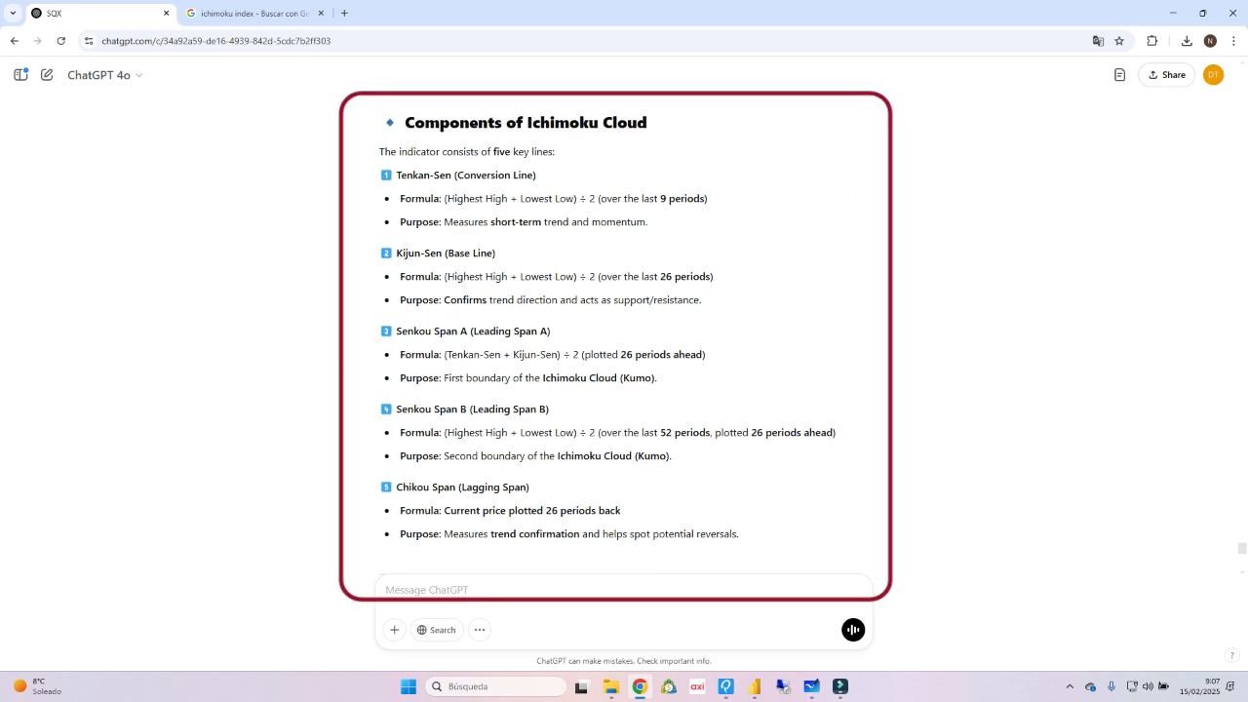
pyautogui.scroll(-1, 619, 337)
pyautogui.scroll(1, 619, 337)
pyautogui.click(256, 13)
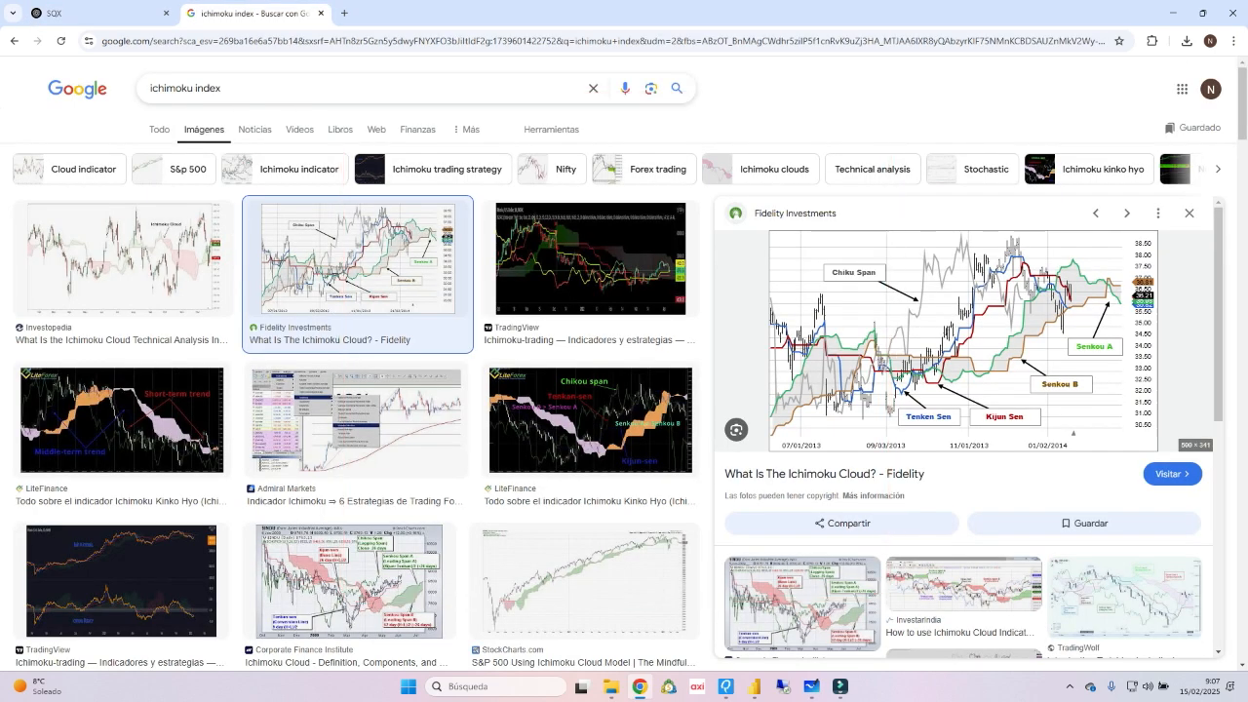
pyautogui.click(98, 14)
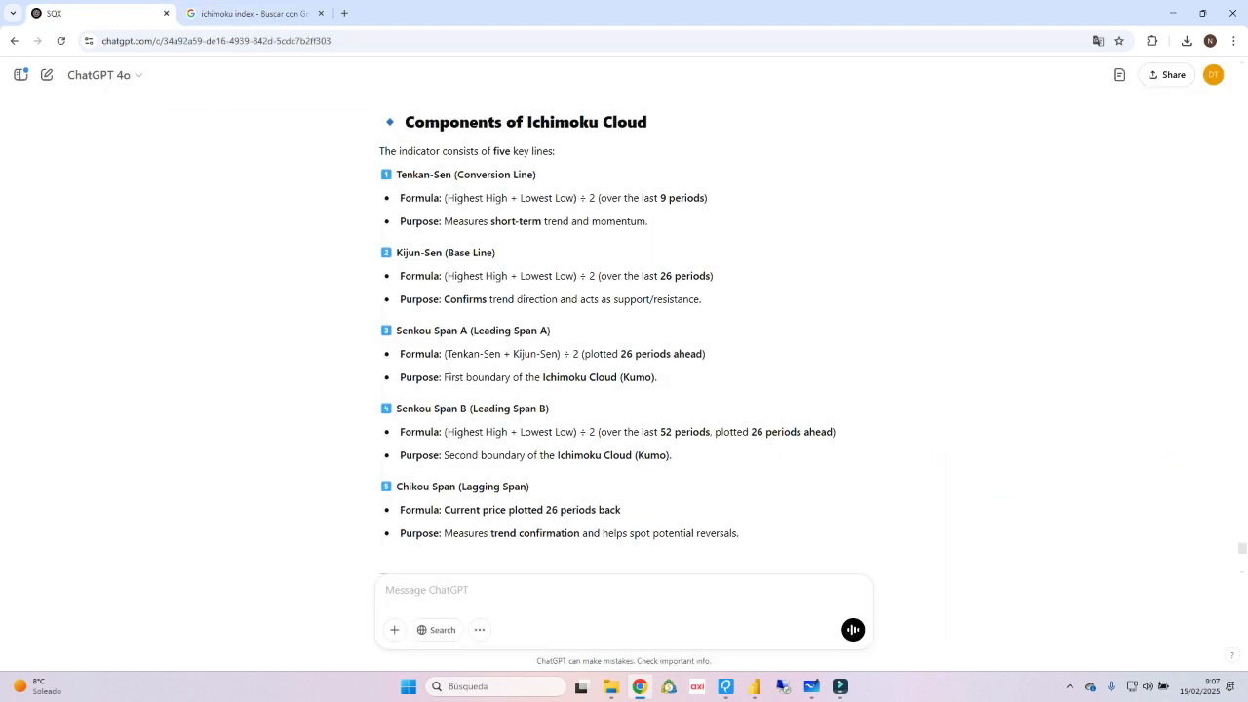
# Read how to interpret the Ichimoku Cloud, including its trading signals, strategy setups, and pros and cons
pyautogui.scroll(-4, 618, 332)
pyautogui.scroll(-3, 618, 332)
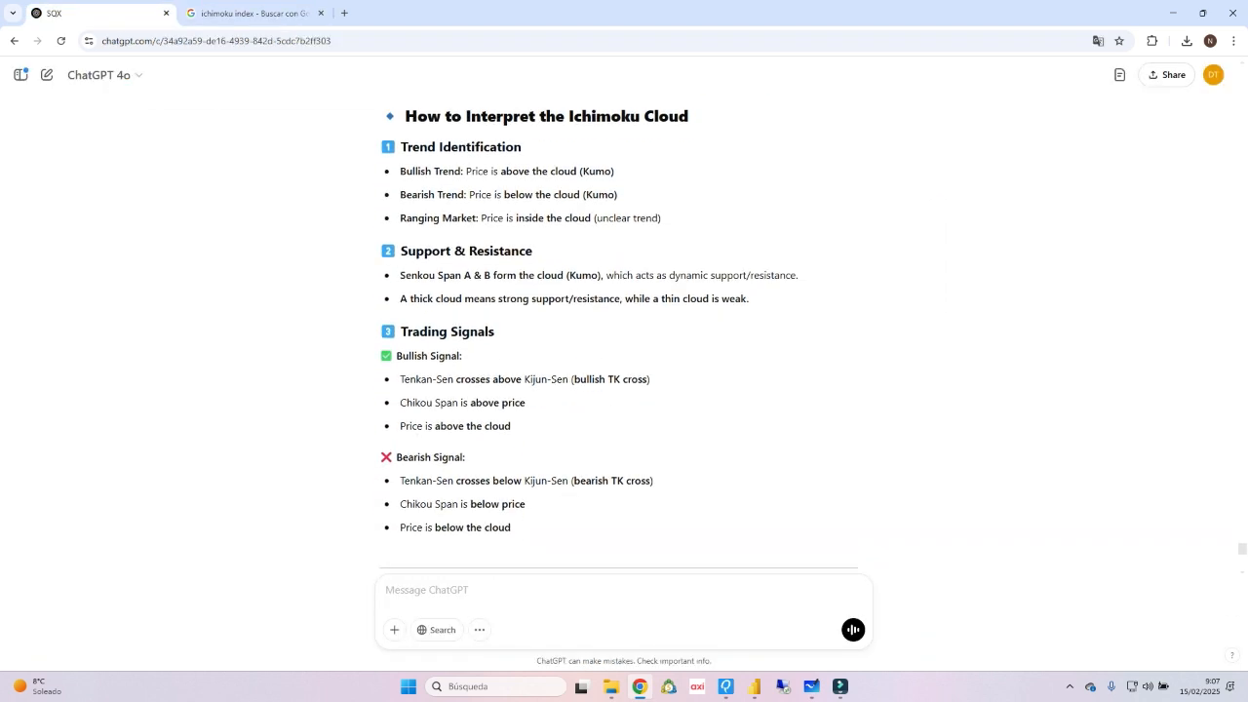
pyautogui.scroll(-6, 618, 331)
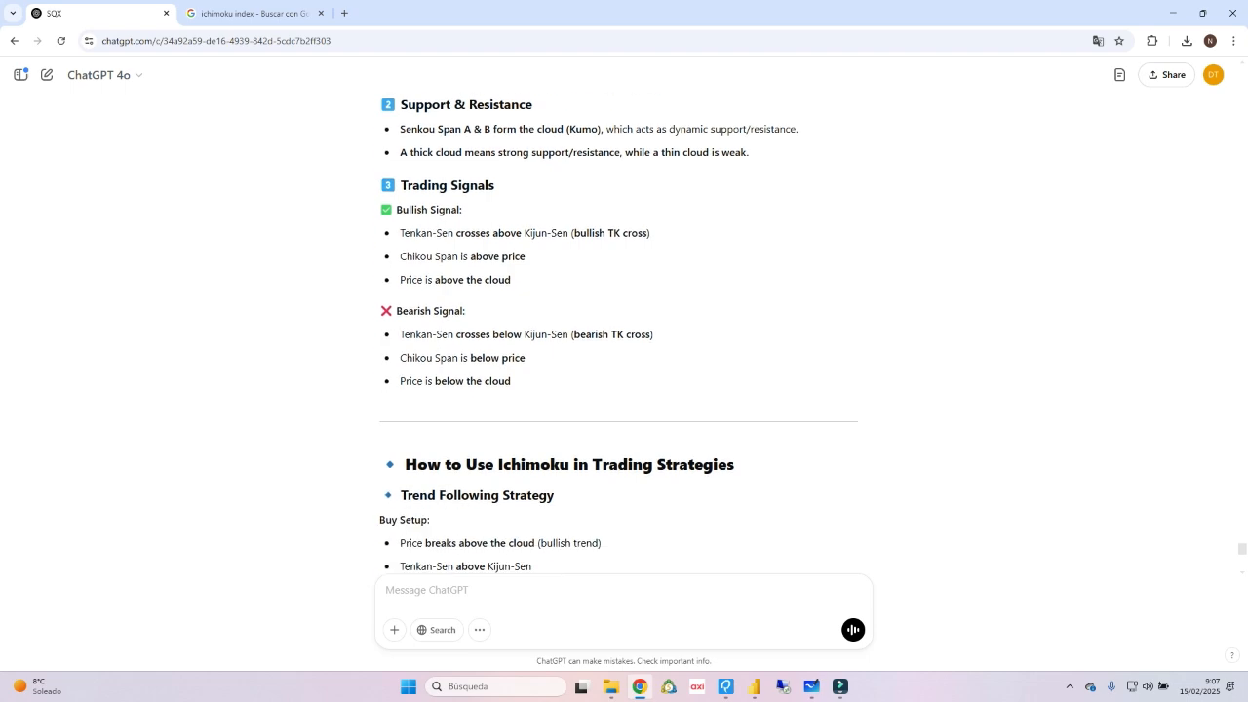
pyautogui.scroll(-5, 618, 332)
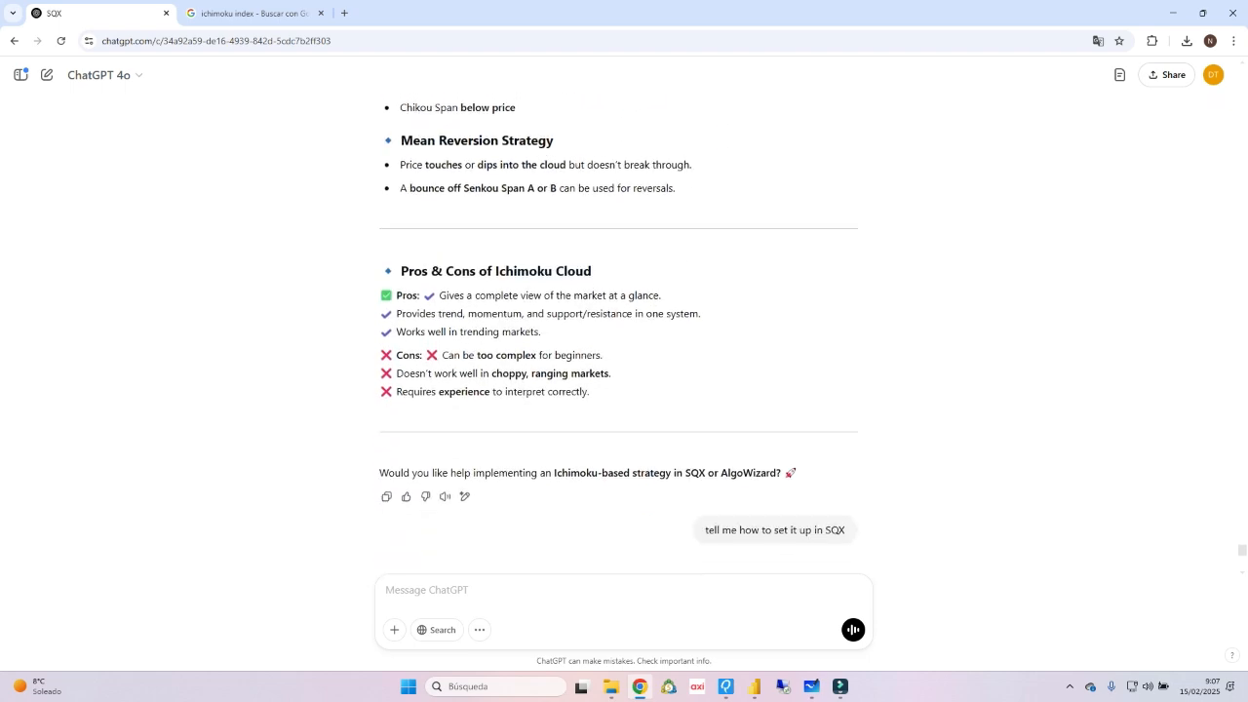
# Review the answer on setting up Ichimoku in SQX, focusing on the indicator parameters and the long entry conditions in Step 3
pyautogui.scroll(-2, 618, 332)
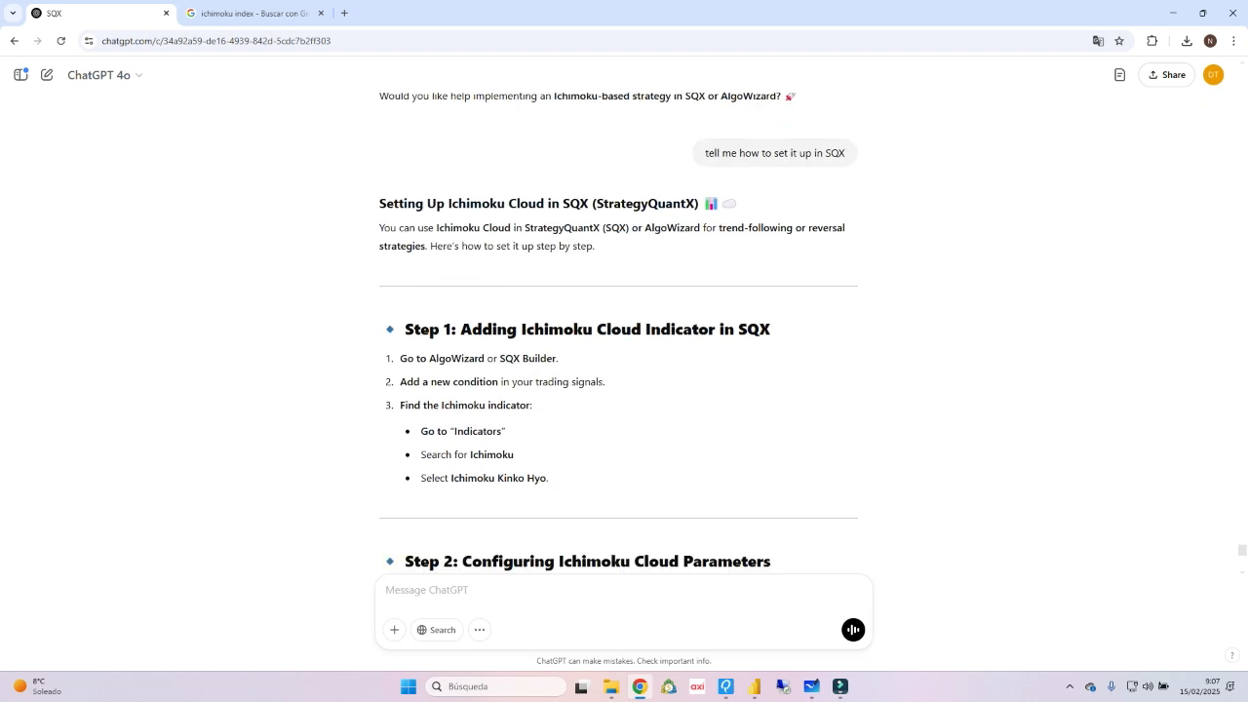
pyautogui.scroll(2, 618, 331)
pyautogui.scroll(-2, 618, 332)
pyautogui.scroll(-3, 618, 331)
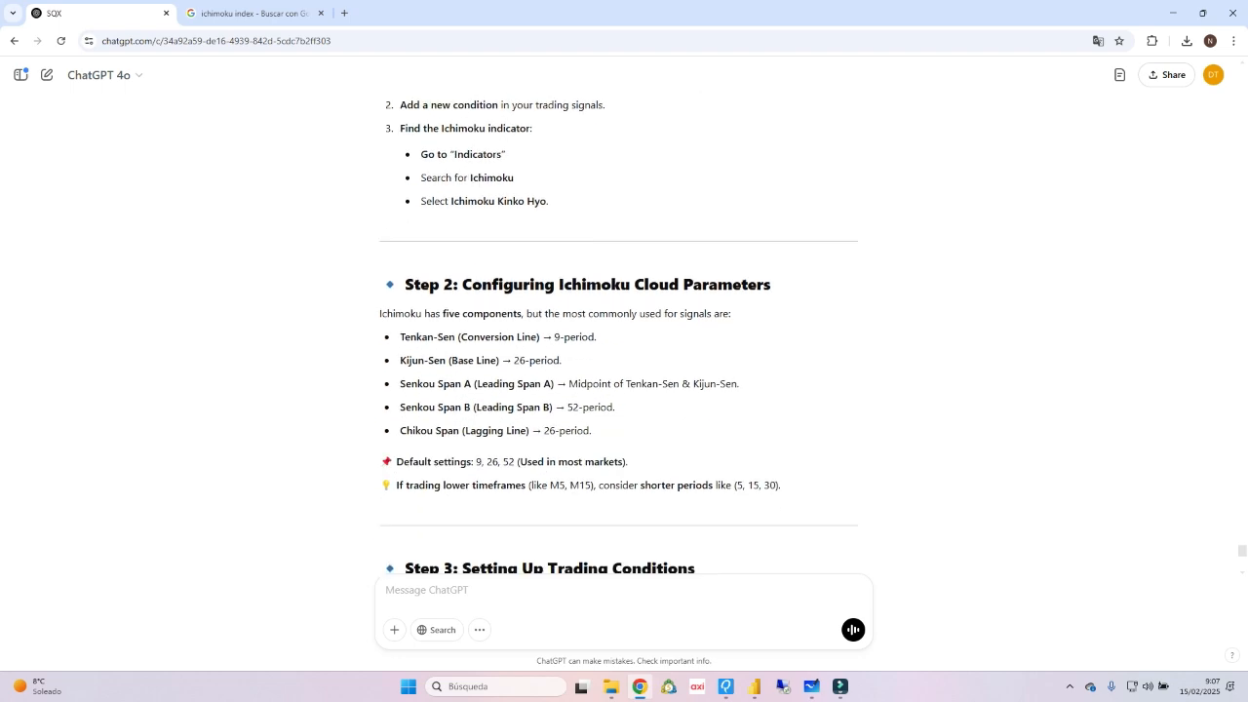
pyautogui.scroll(-7, 618, 332)
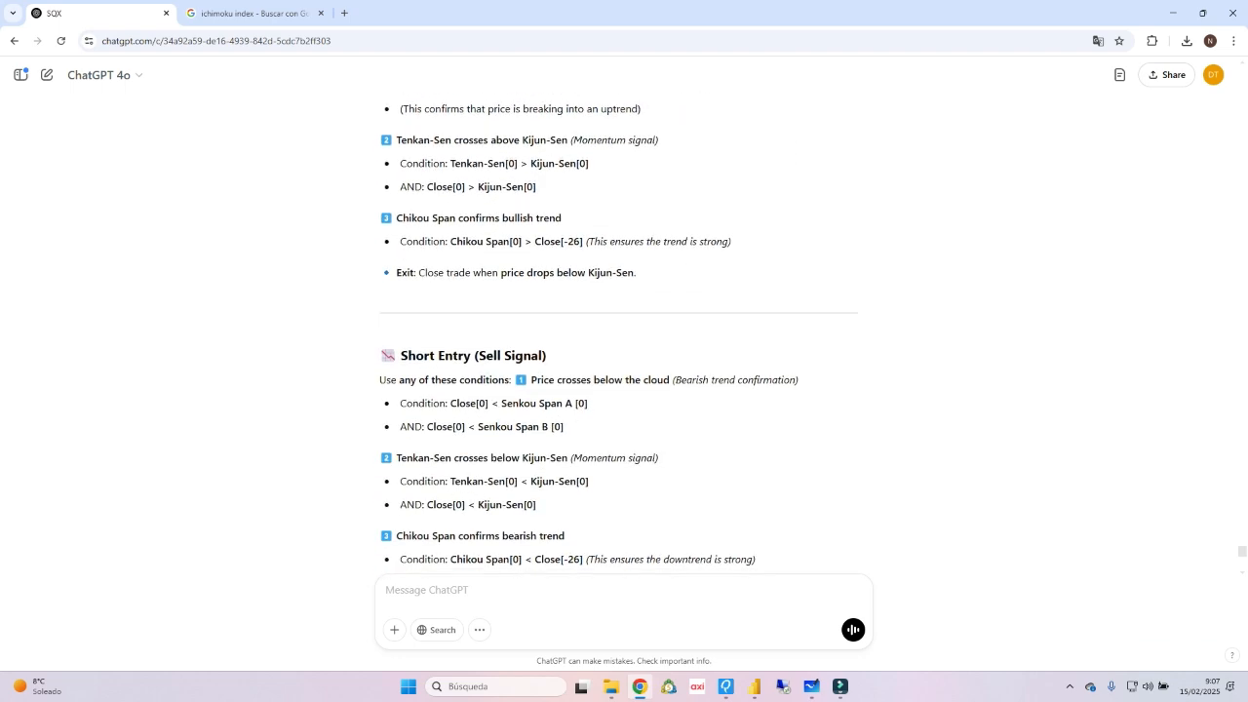
pyautogui.scroll(-2, 618, 336)
pyautogui.scroll(5, 618, 331)
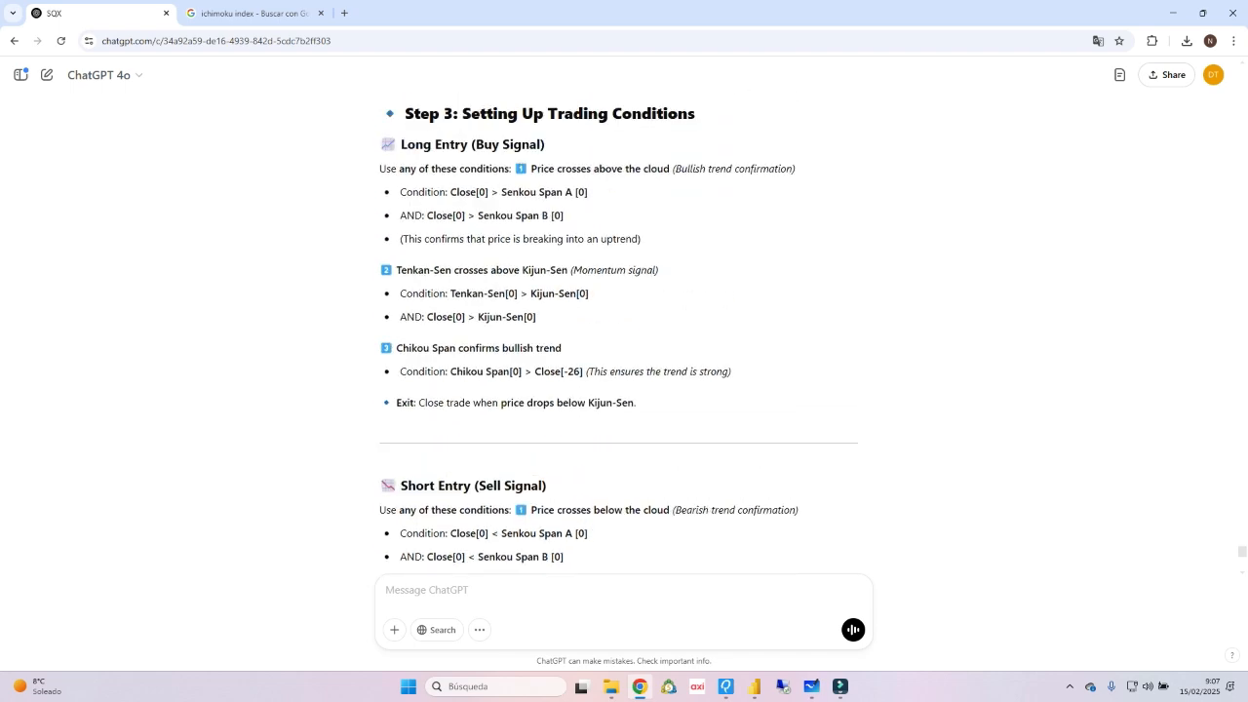
pyautogui.scroll(-1, 618, 332)
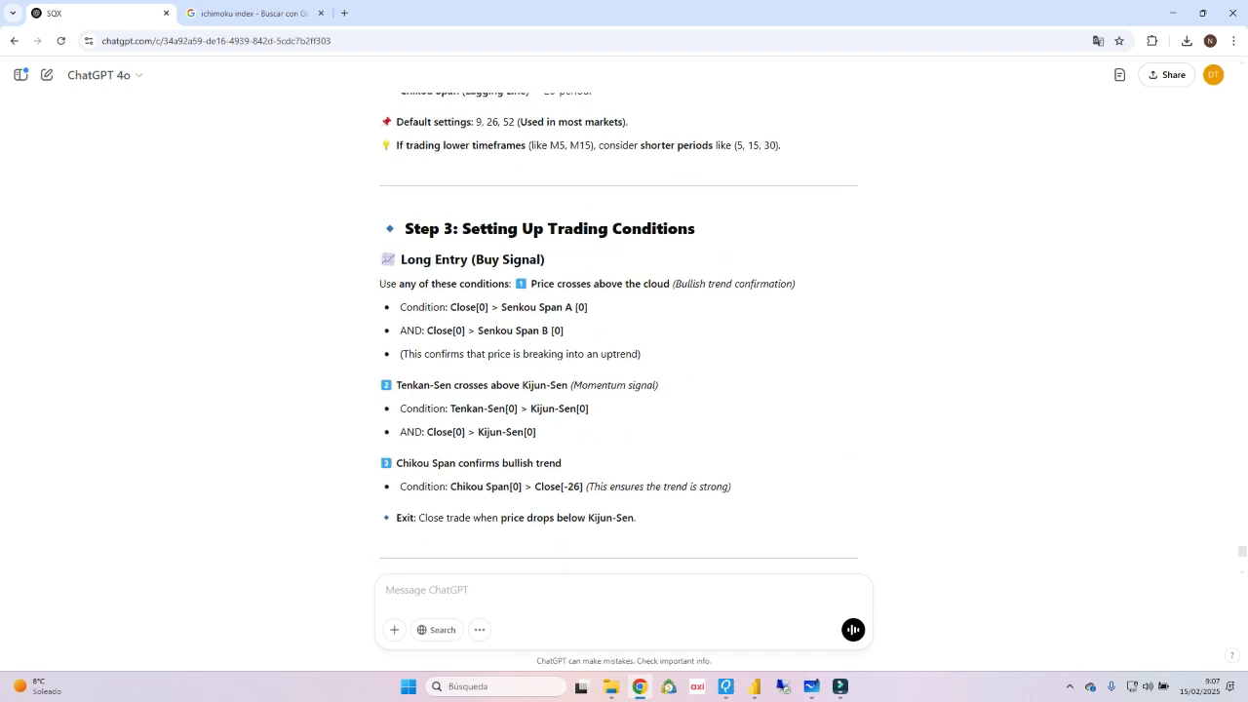
pyautogui.scroll(2, 618, 331)
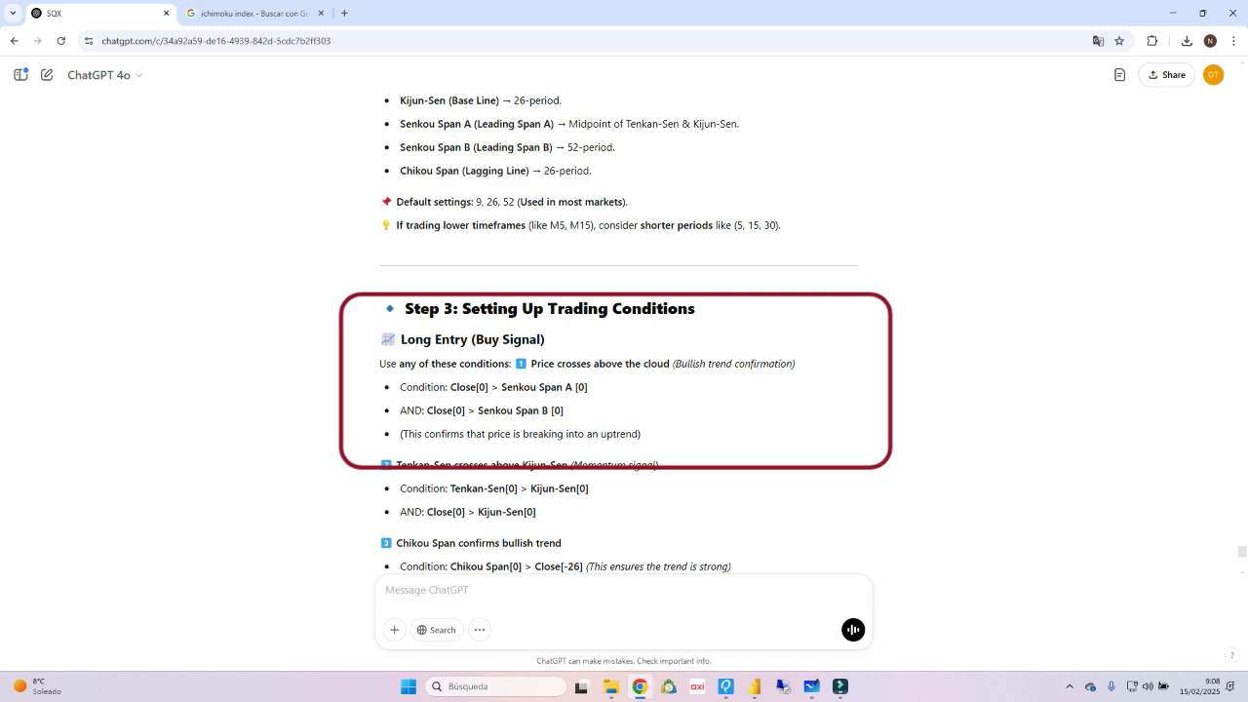
pyautogui.scroll(-7, 624, 342)
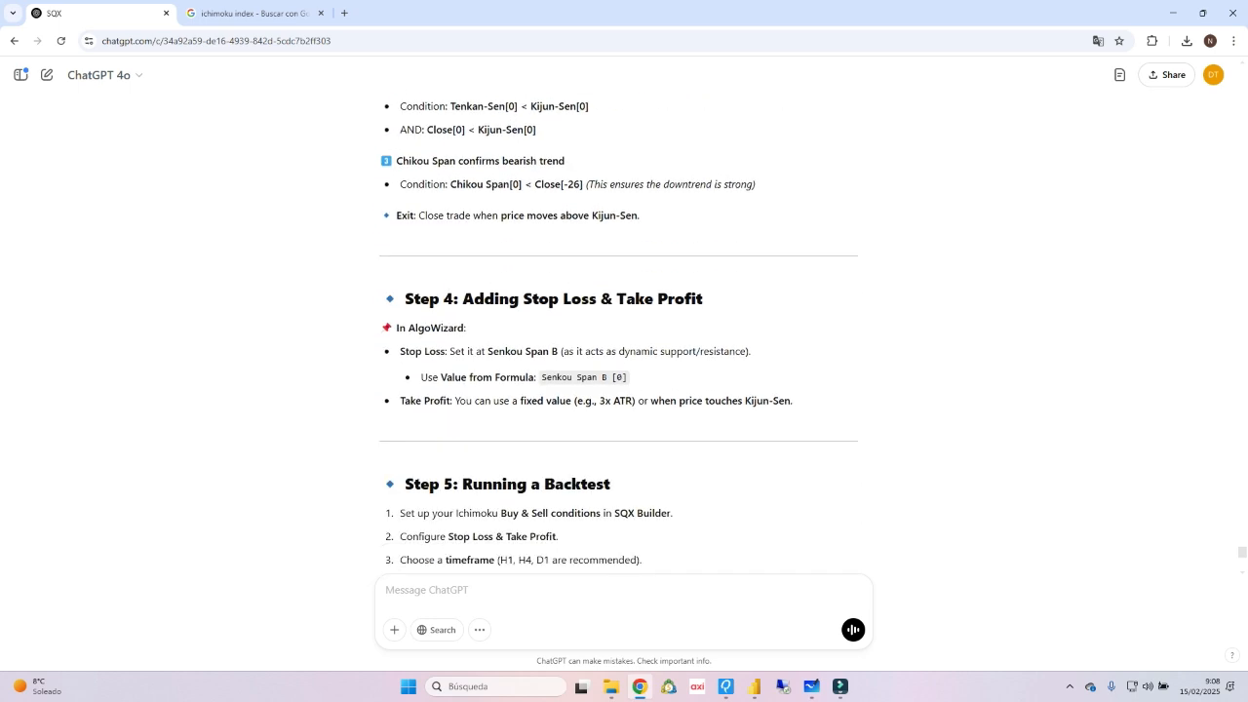
# Review the answer to "Senkou Span A [0] how many periods" and highlight the Kijun-Sen base line period
pyautogui.scroll(-5, 618, 331)
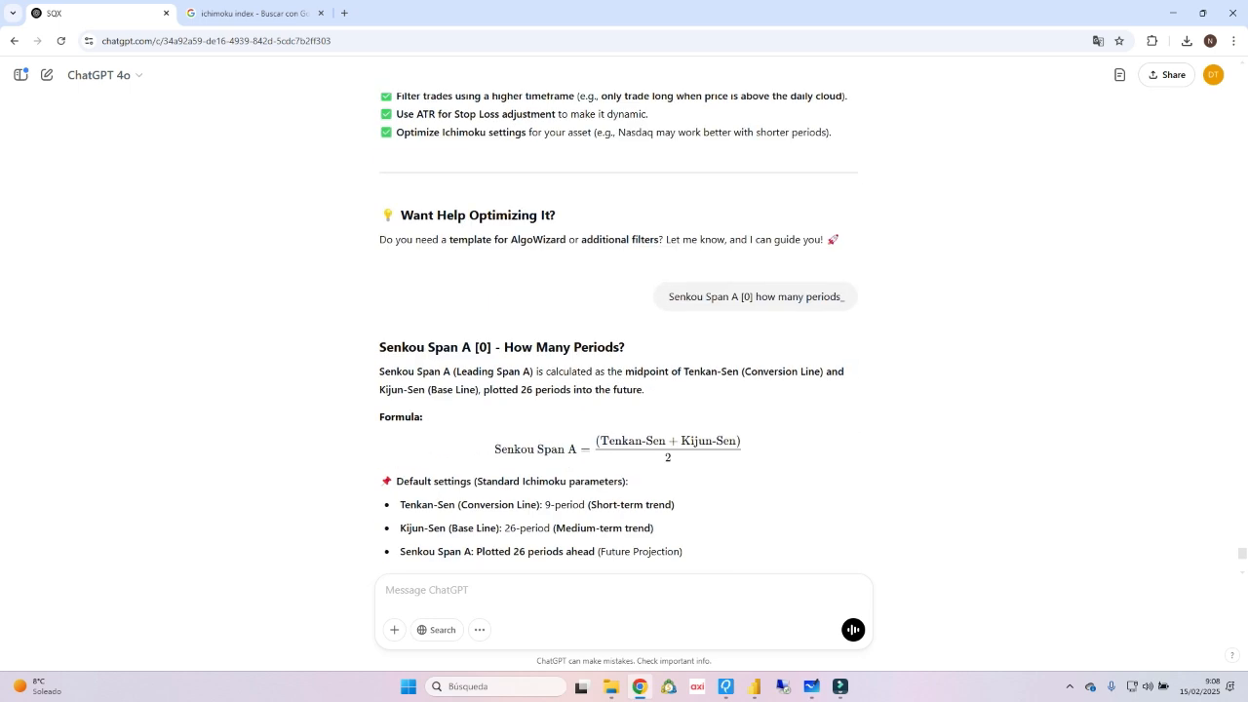
pyautogui.moveTo(753, 297); pyautogui.dragTo(806, 297)
pyautogui.scroll(-5, 618, 324)
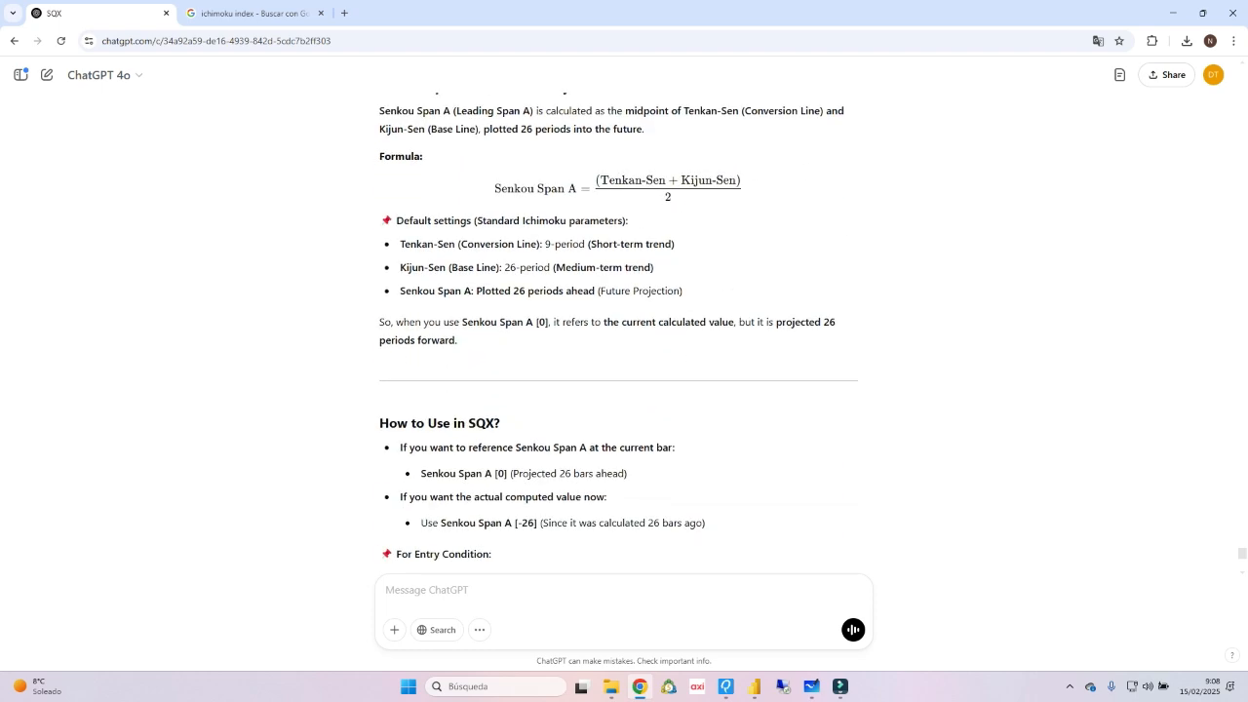
pyautogui.scroll(2, 618, 325)
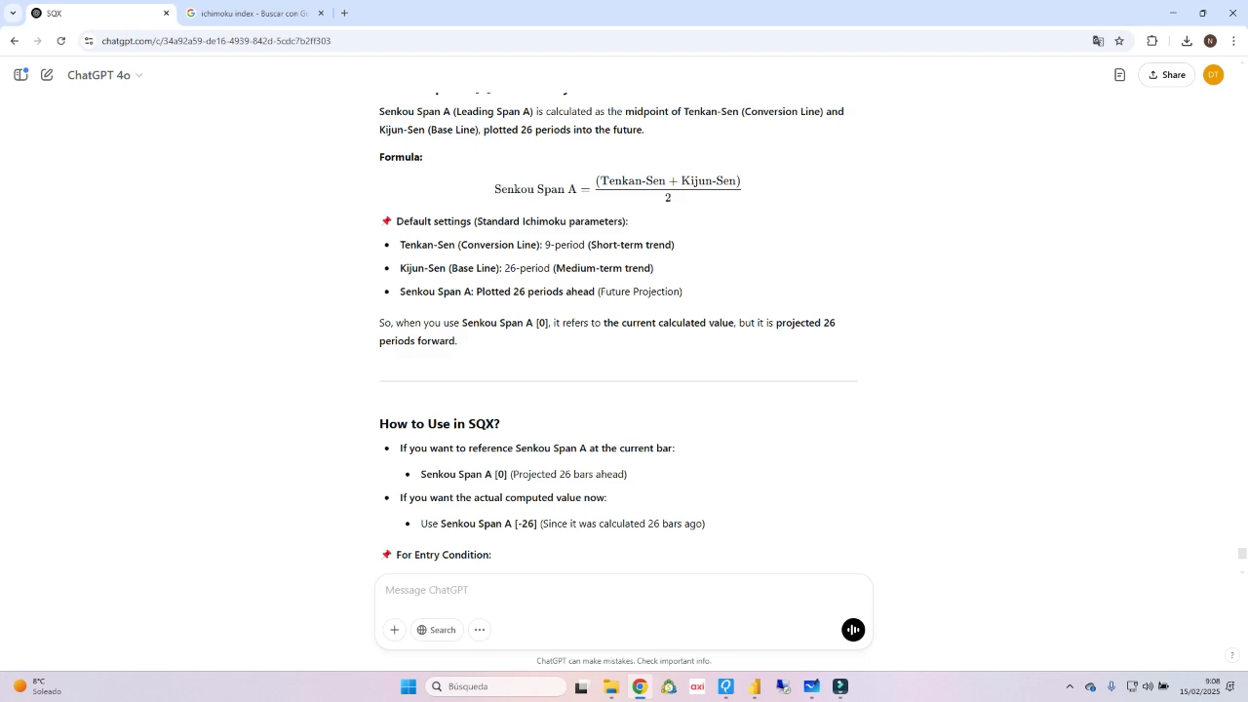
pyautogui.moveTo(502, 268); pyautogui.dragTo(531, 268)
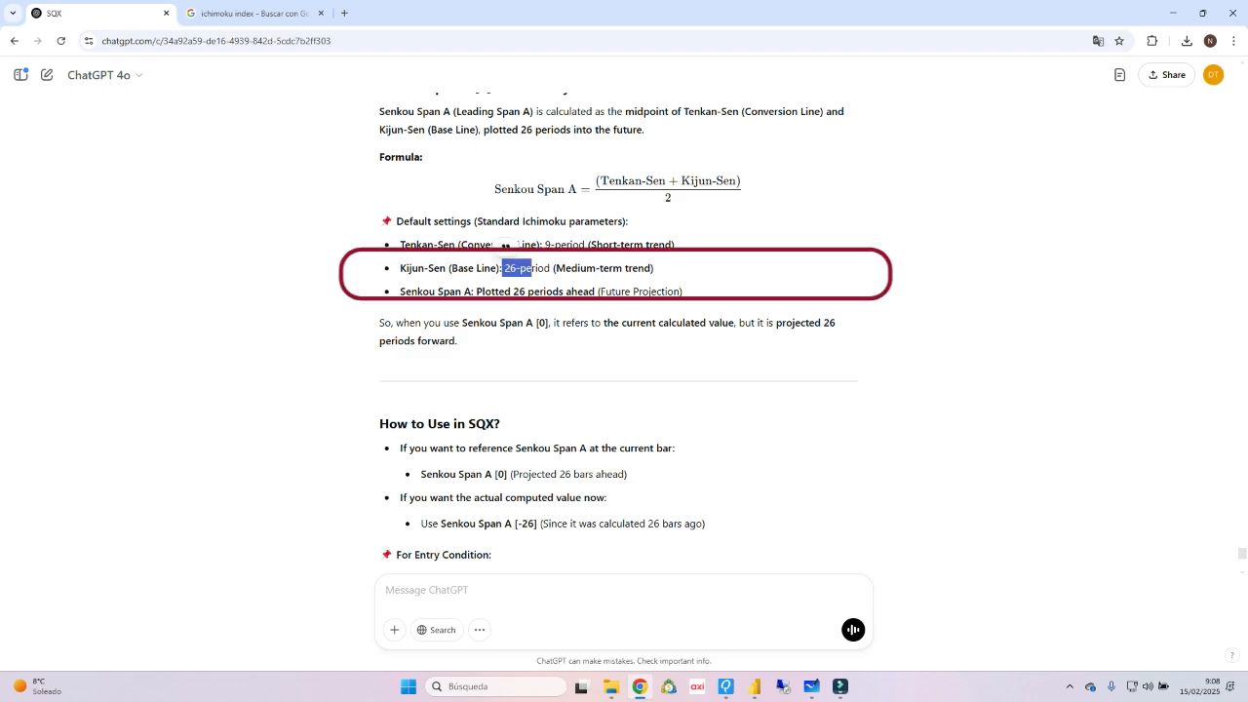
# Read the answers on configuring Senkou Span A and B, the shift of 26, and the correct AlgoWizard setup
pyautogui.scroll(-5, 618, 325)
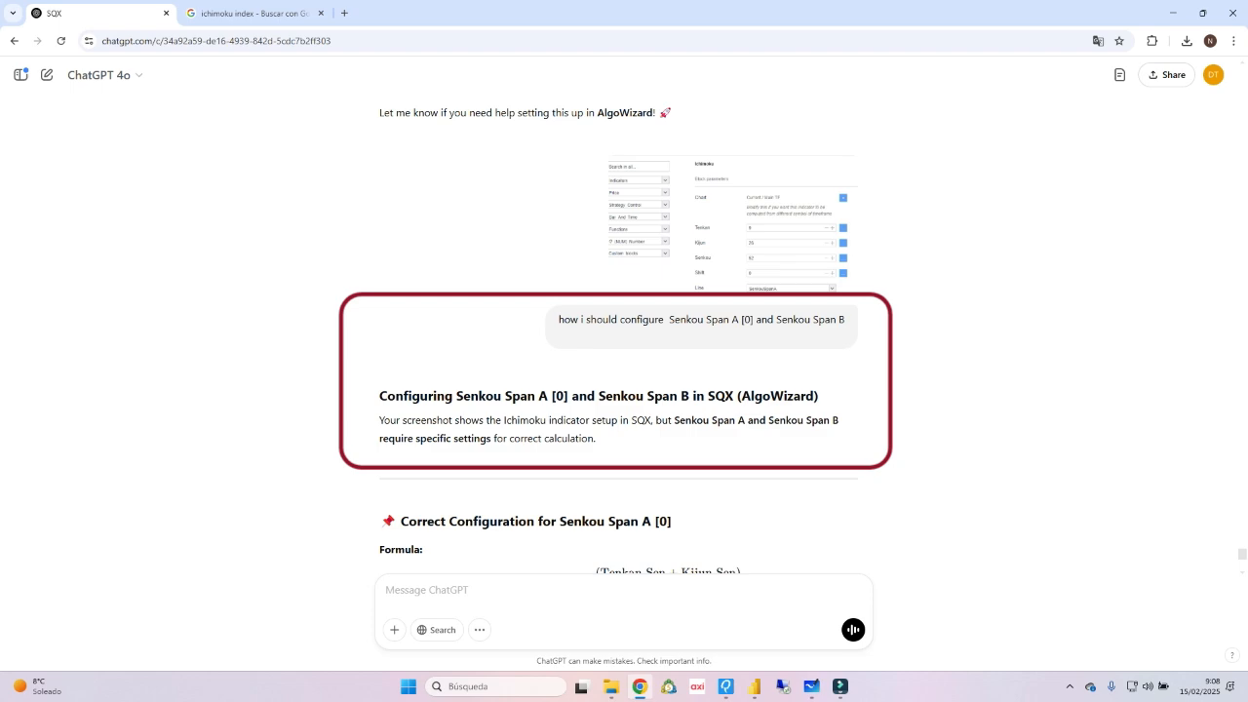
pyautogui.scroll(-10, 618, 331)
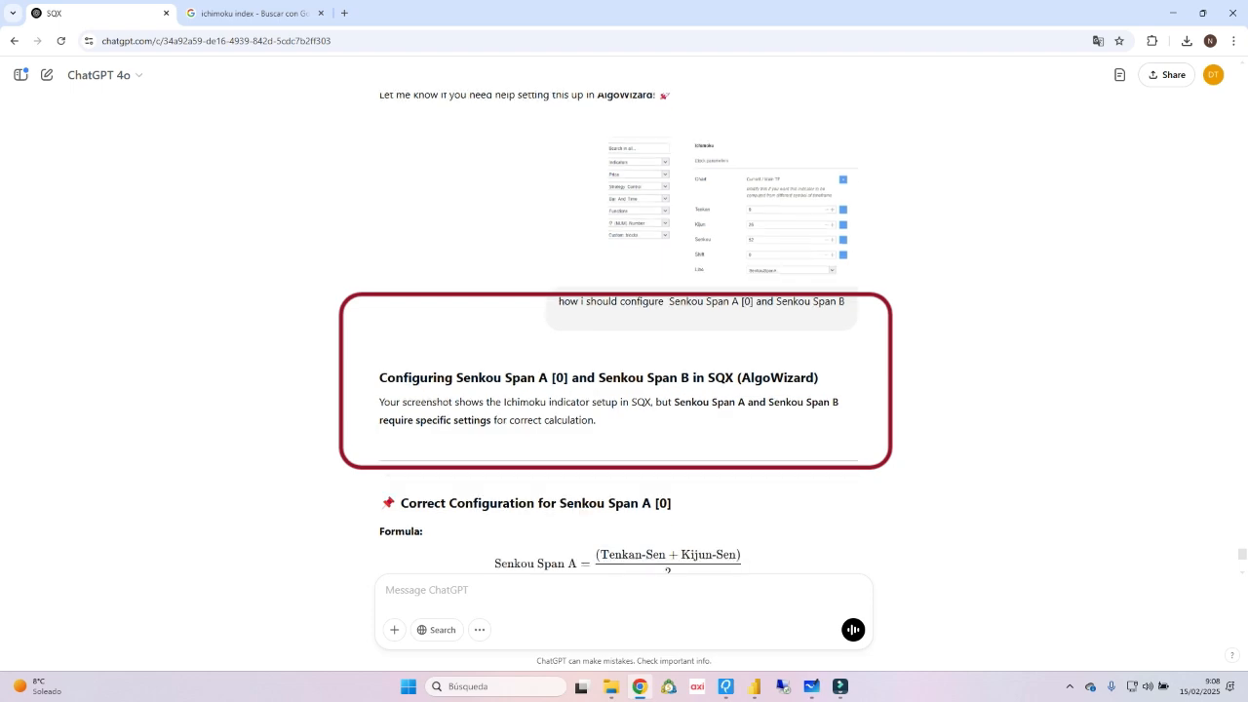
pyautogui.scroll(-2, 618, 332)
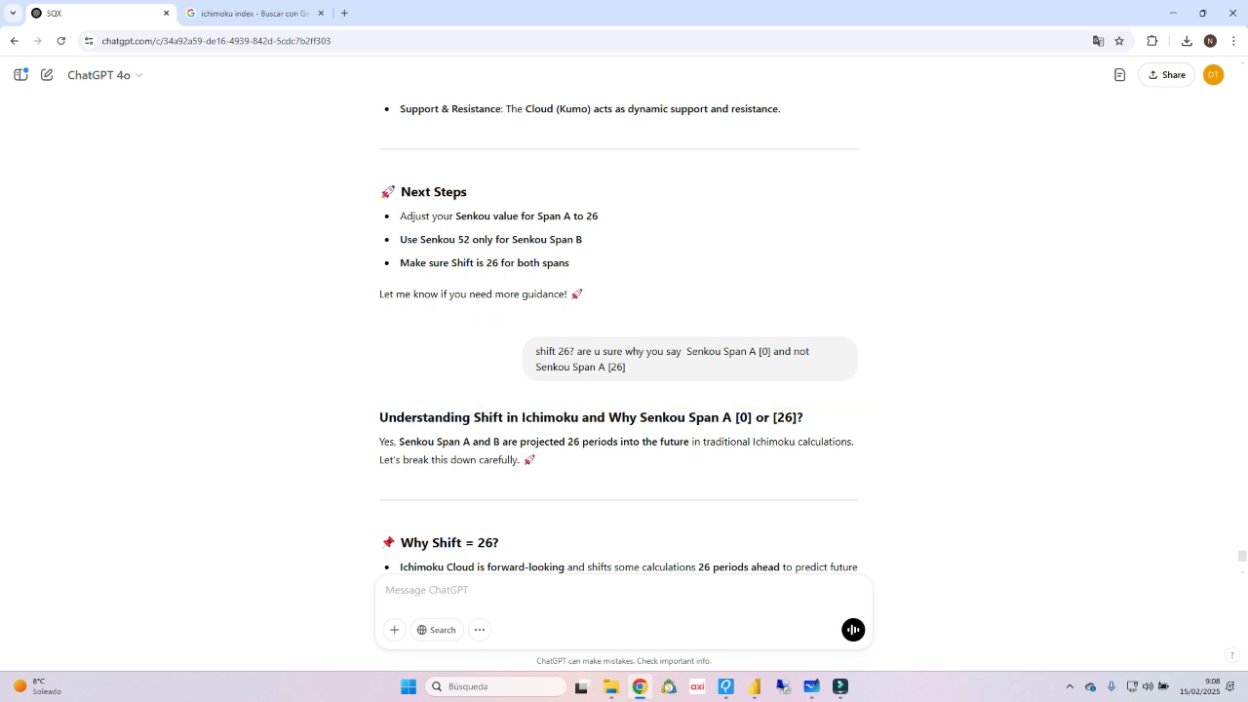
pyautogui.scroll(-1, 618, 331)
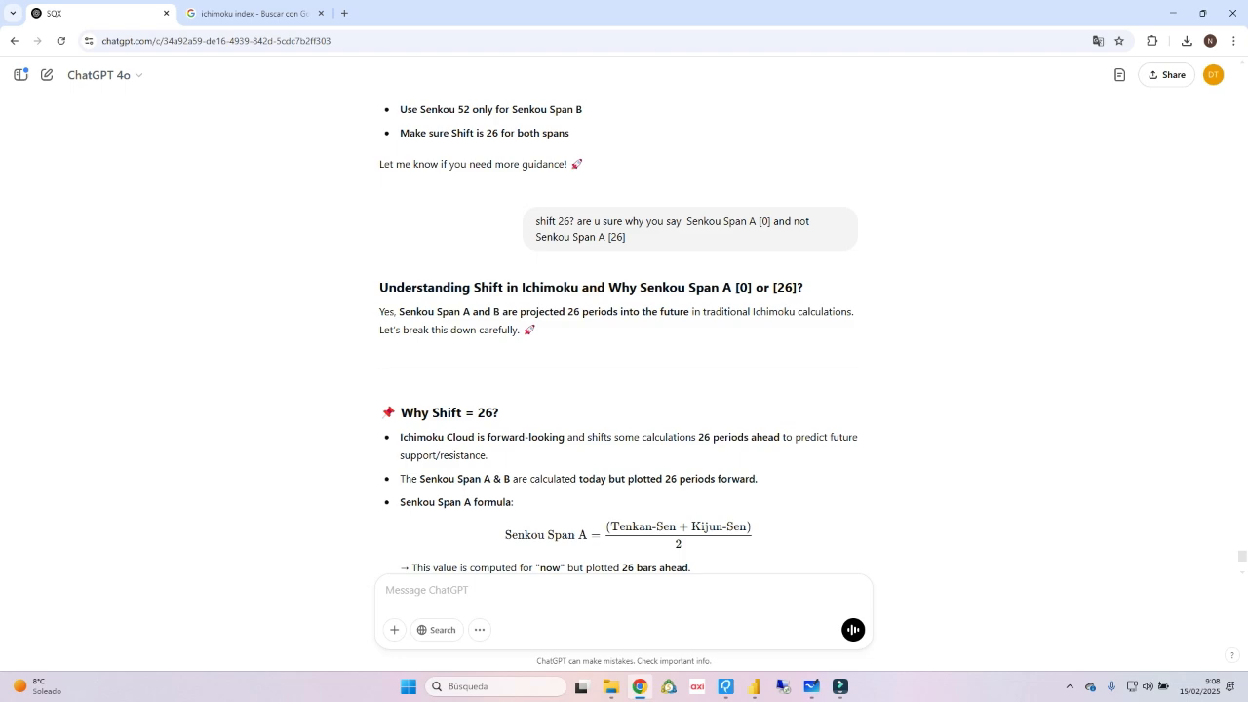
pyautogui.scroll(-5, 618, 331)
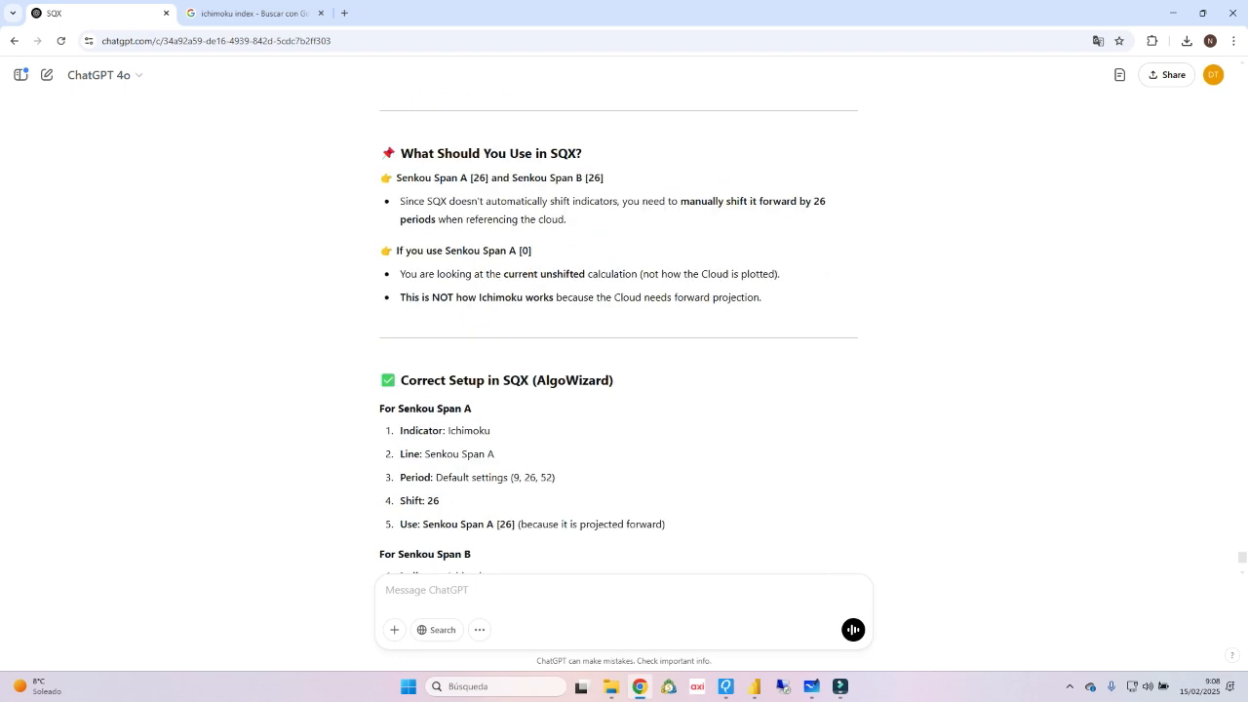
pyautogui.scroll(-4, 619, 332)
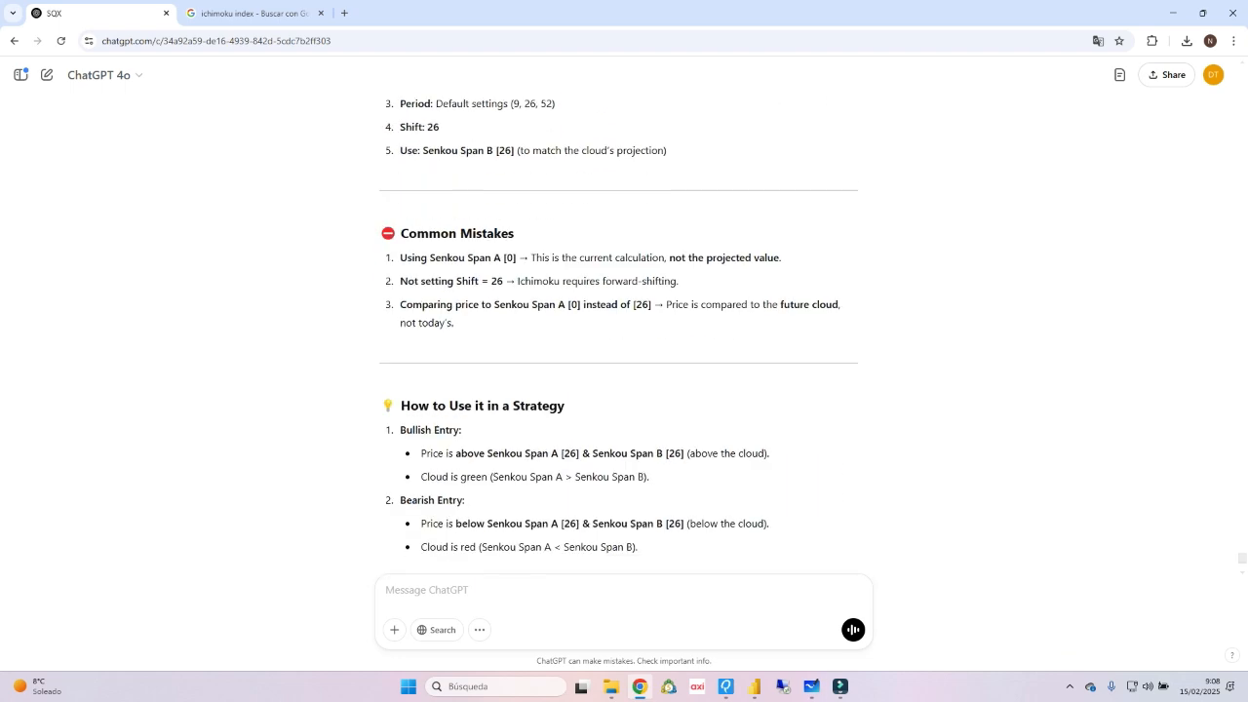
# Switch to StrategyQuant X and open the AlgoWizard editor with the "Ichimoku Senkou A greater than B" strategy
pyautogui.click(727, 686)
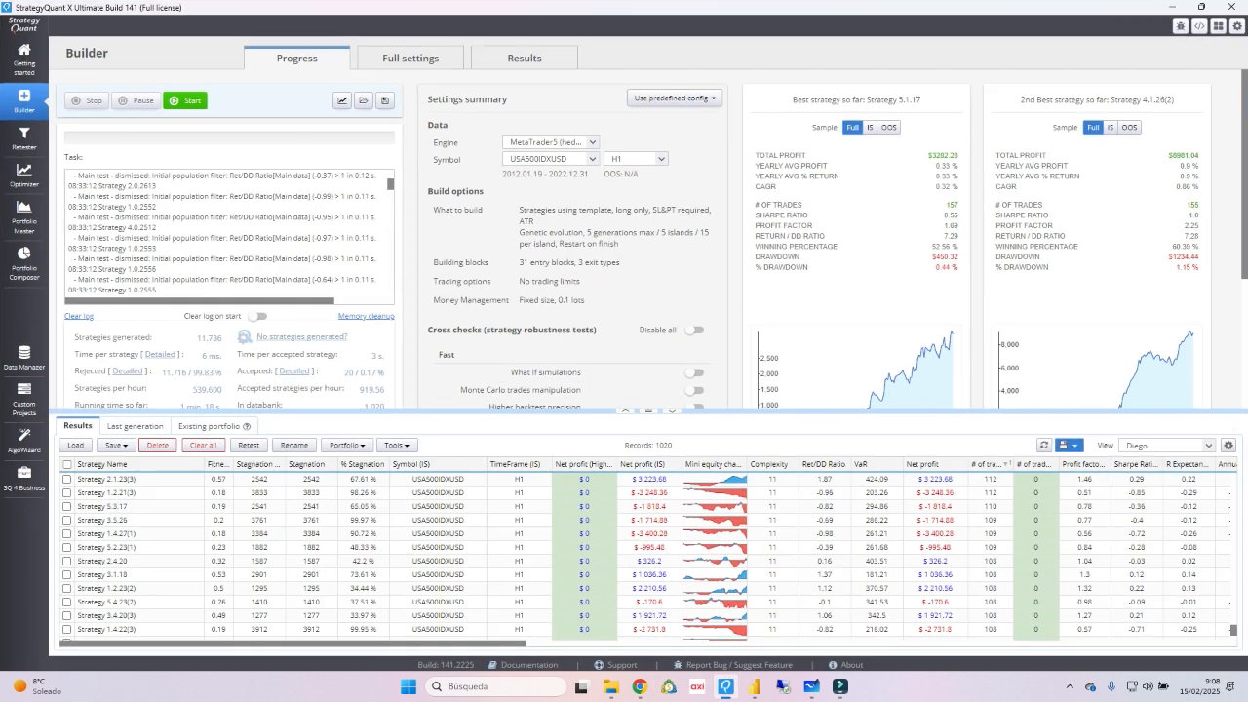
pyautogui.click(24, 441)
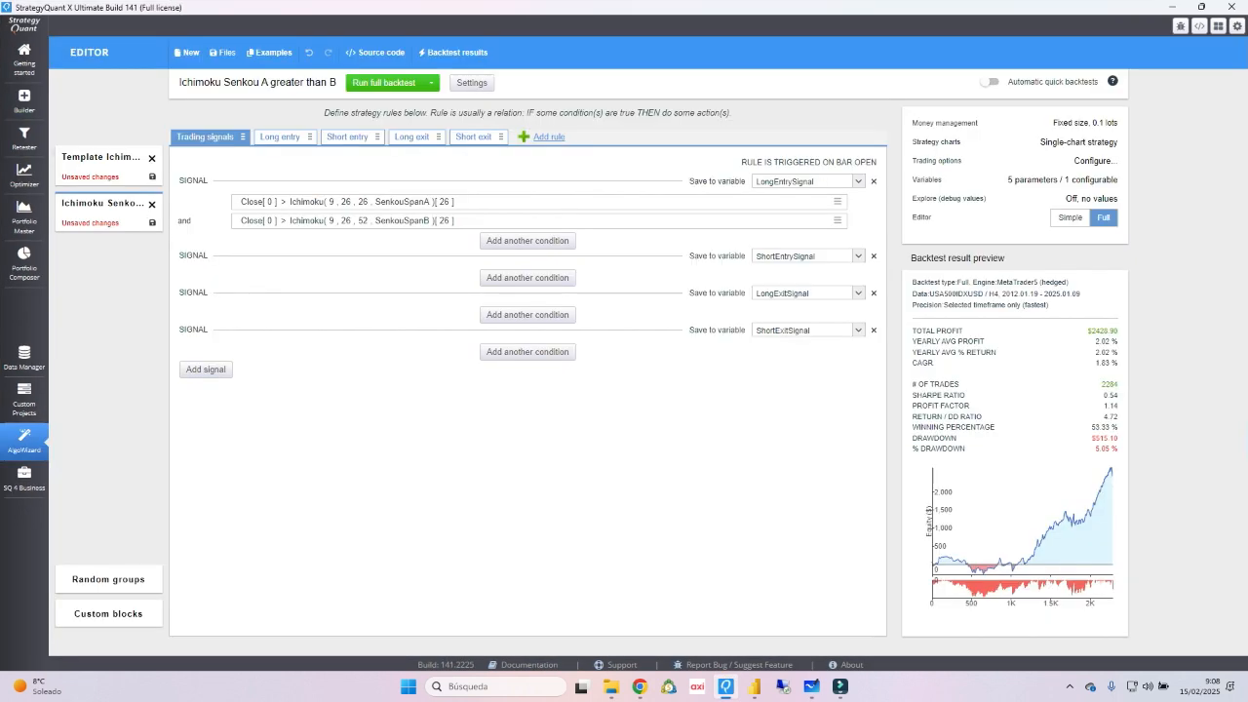
# Create a new single-asset strategy in the Full Editor with the basic strategy template enabled
pyautogui.click(224, 52)
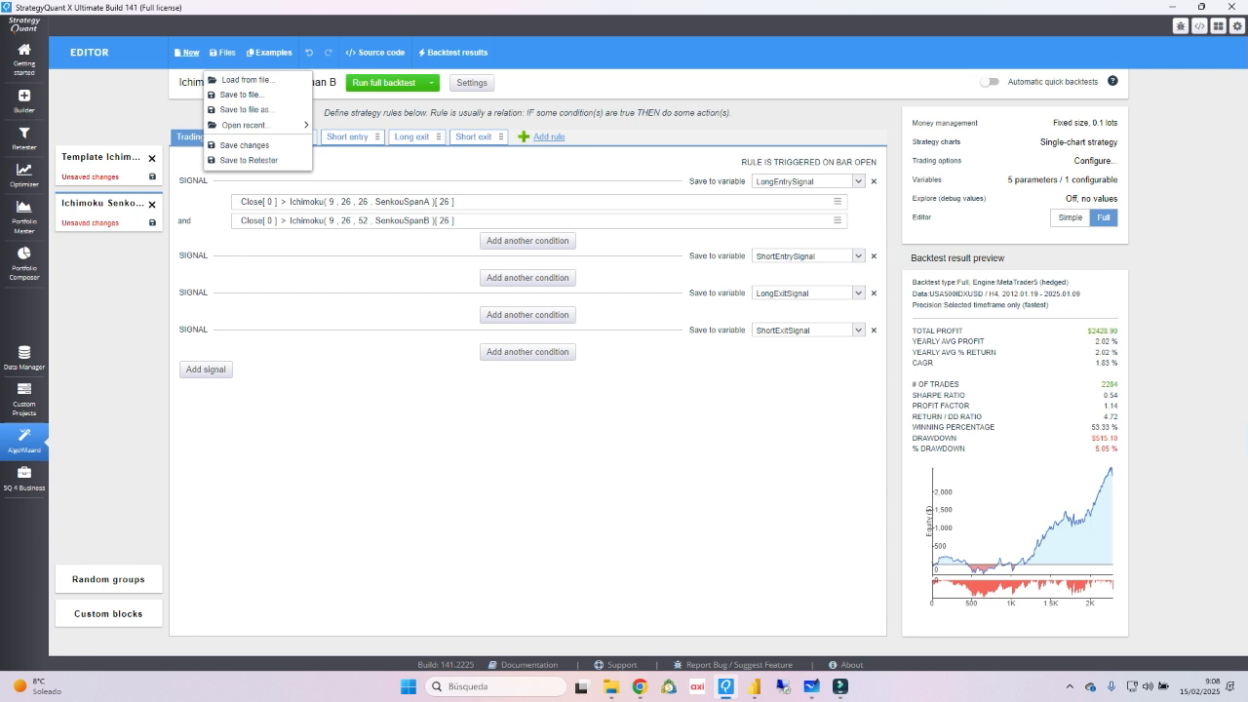
pyautogui.click(188, 53)
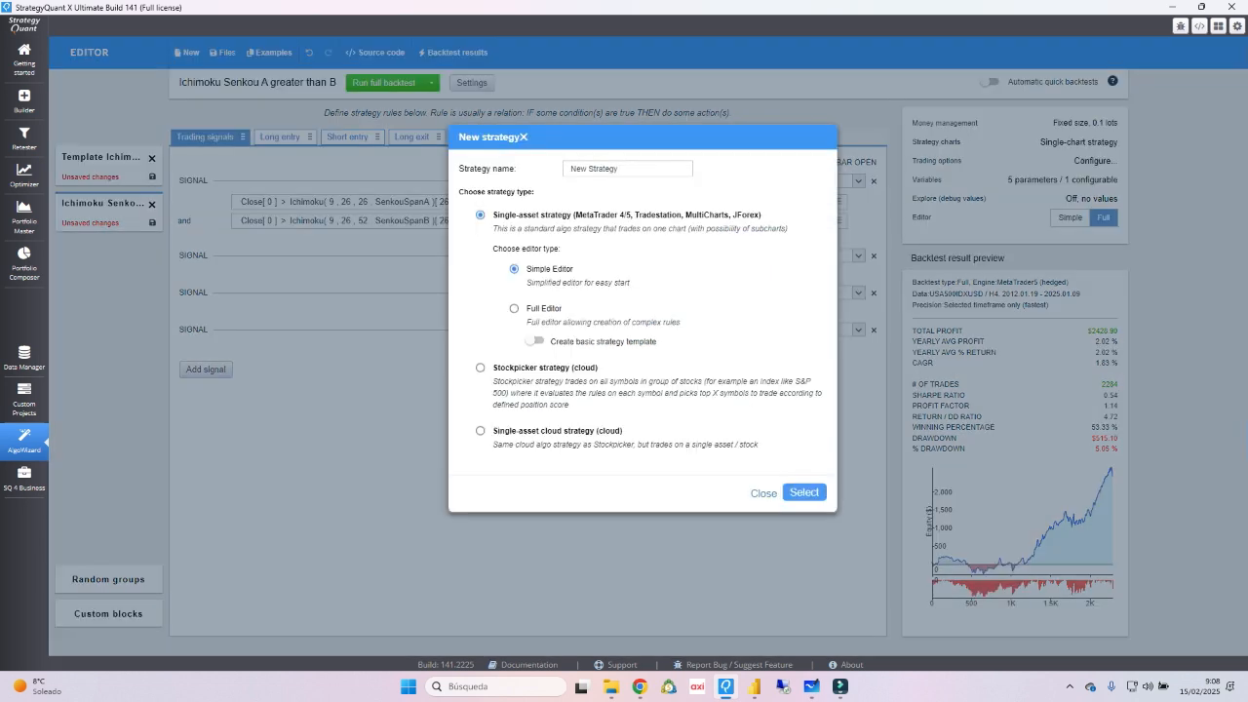
pyautogui.click(534, 341)
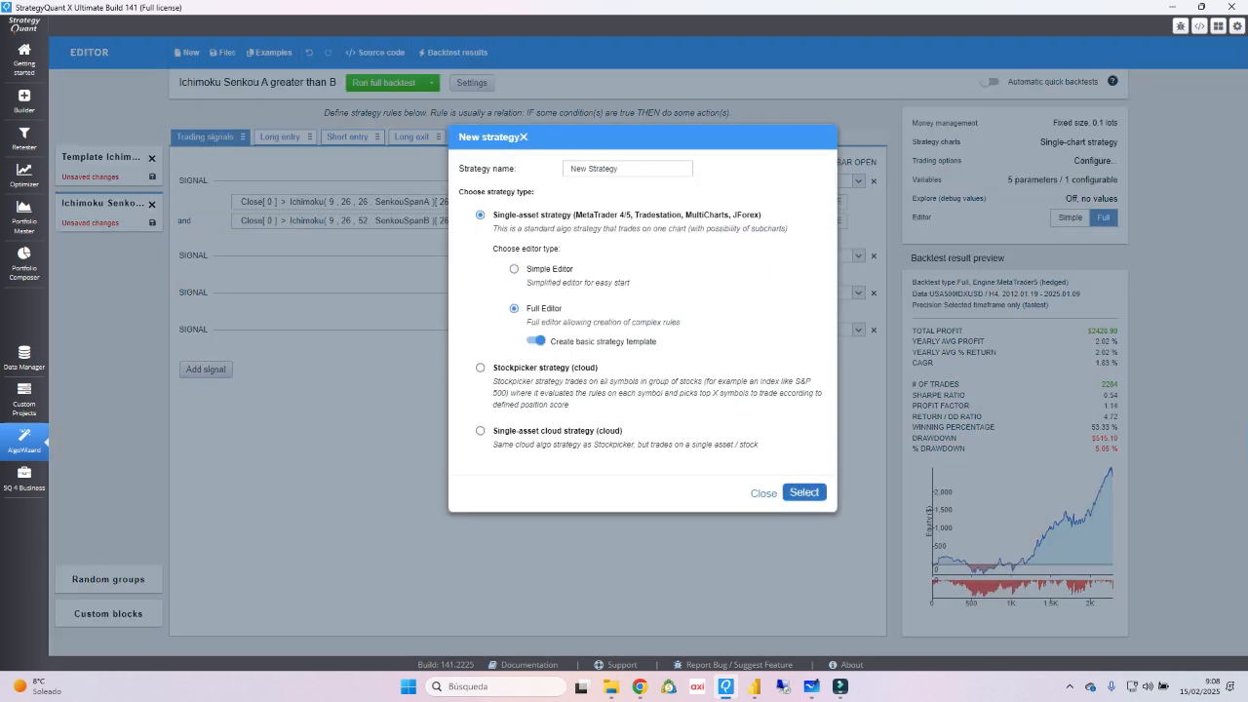
pyautogui.click(804, 492)
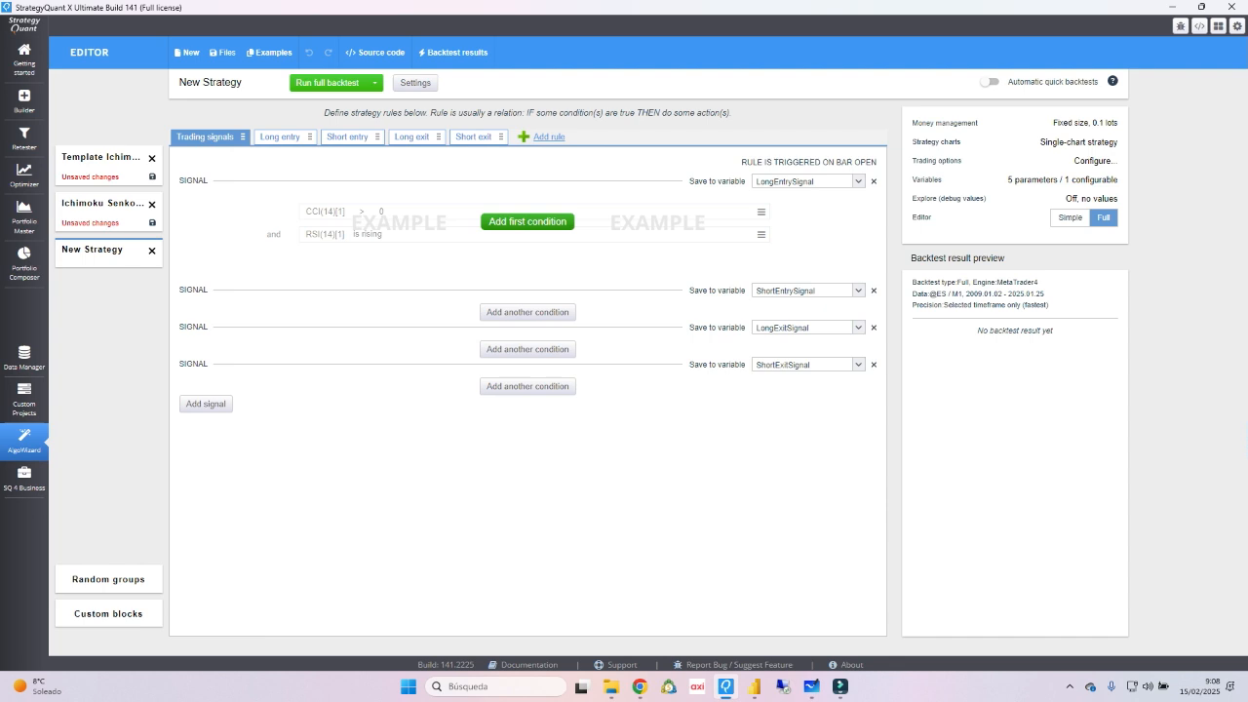
# Add a Close price block with shift 0 as the first condition of the LongEntrySignal
pyautogui.click(527, 221)
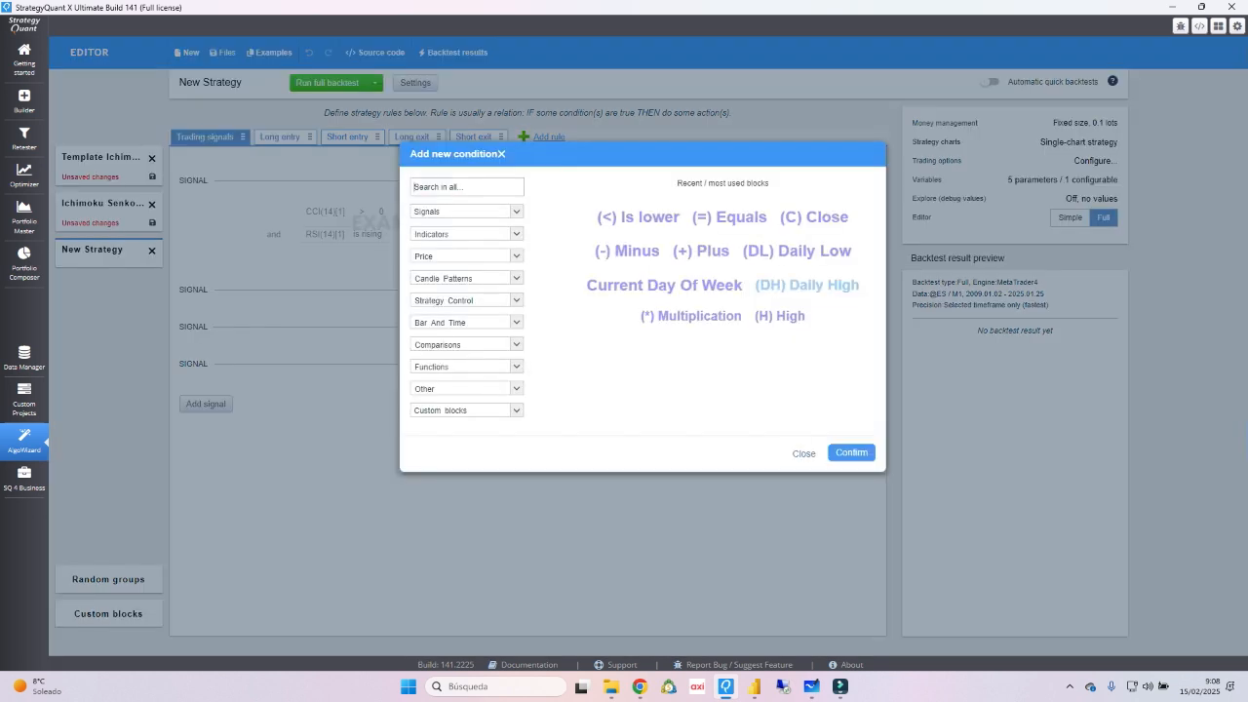
pyautogui.write('close')
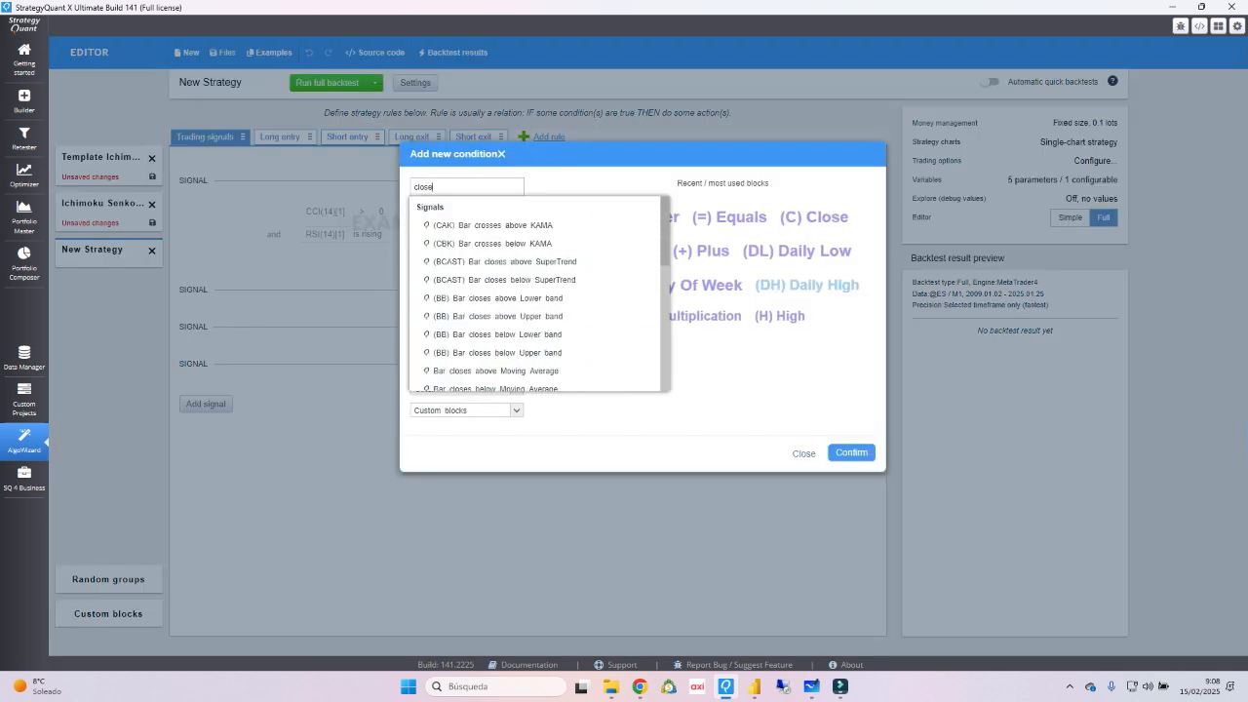
pyautogui.scroll(-1, 527, 259)
pyautogui.scroll(-3, 528, 258)
pyautogui.click(528, 287)
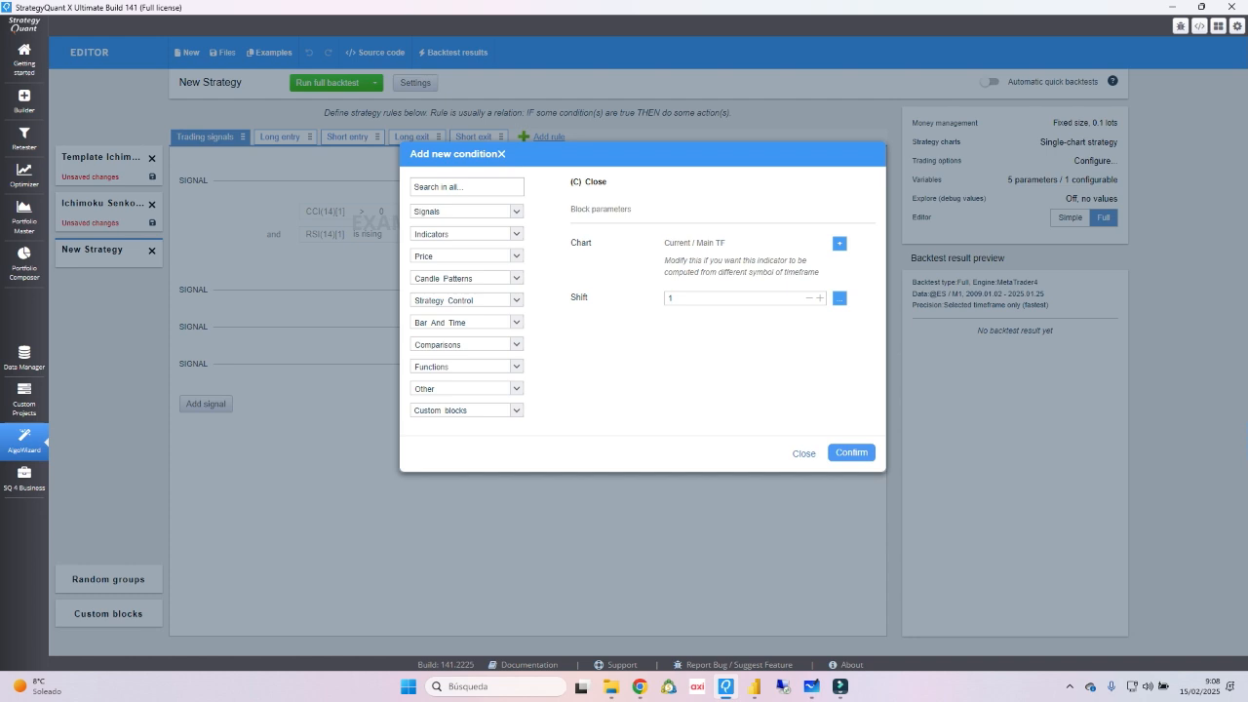
pyautogui.write('0')
pyautogui.click(851, 452)
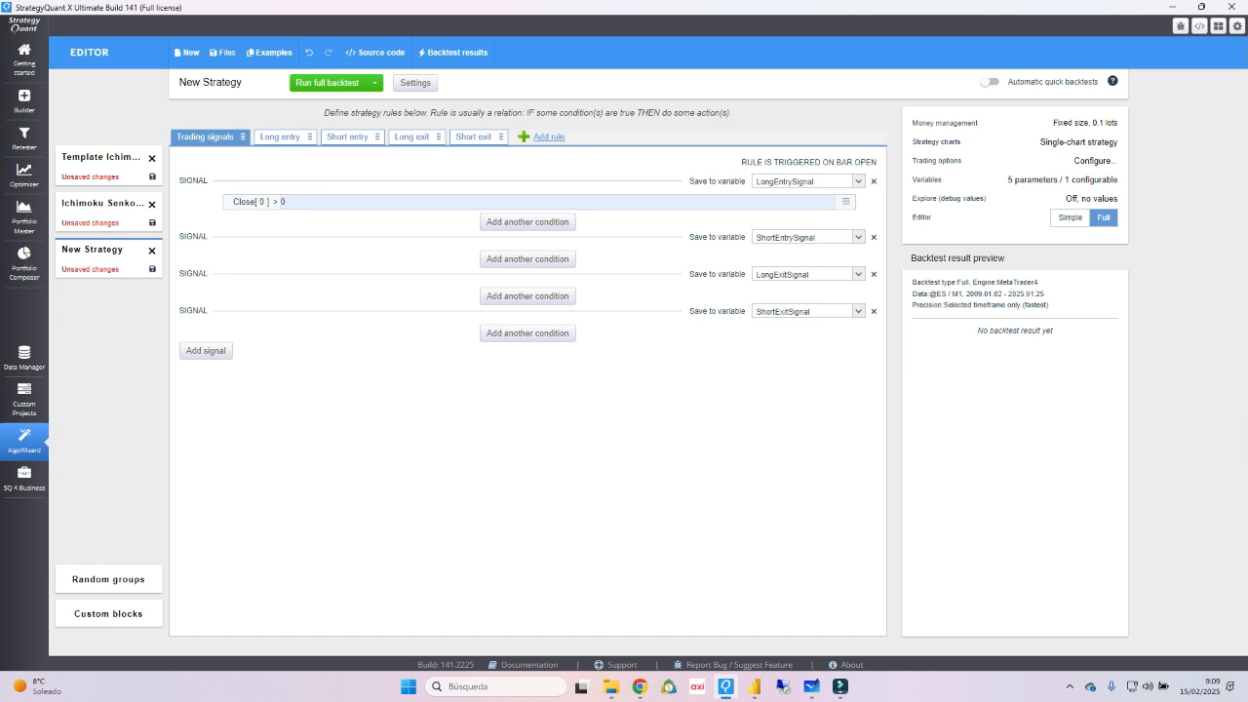
# Replace the compared number in the first condition with Ichimoku, using Senkou 26, shift 26 and the SenkouSpanA line
pyautogui.click(282, 202)
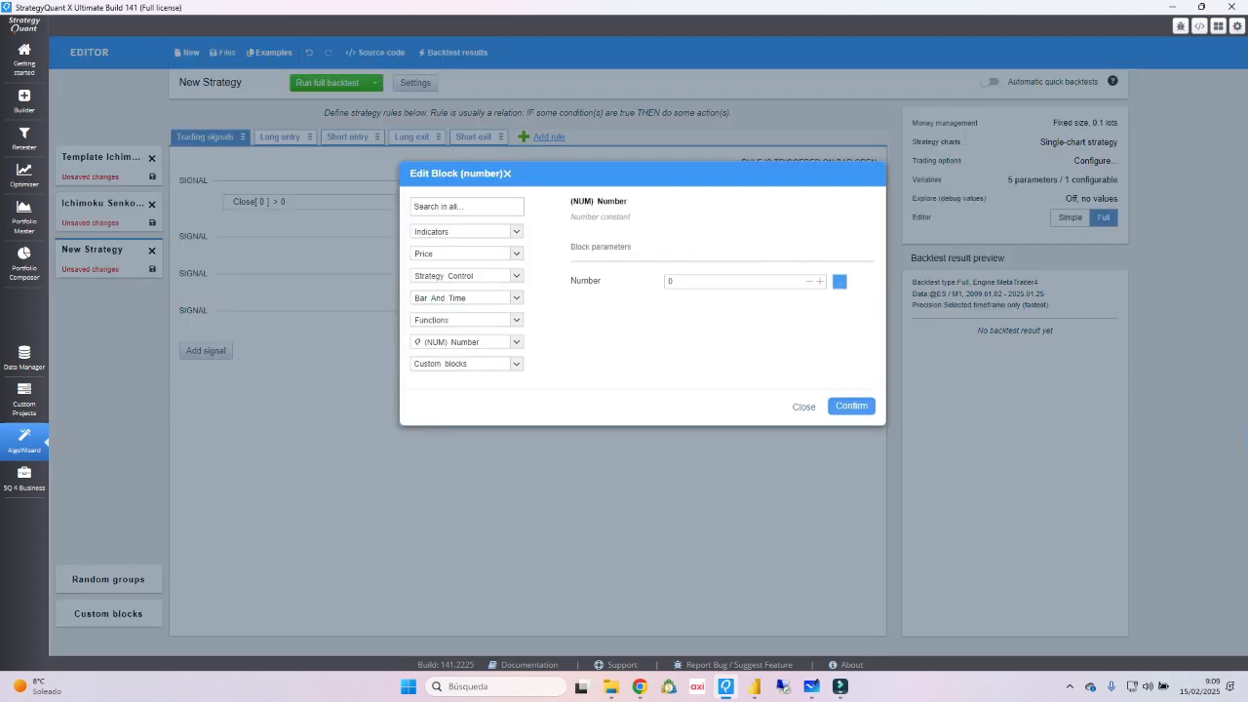
pyautogui.click(466, 207)
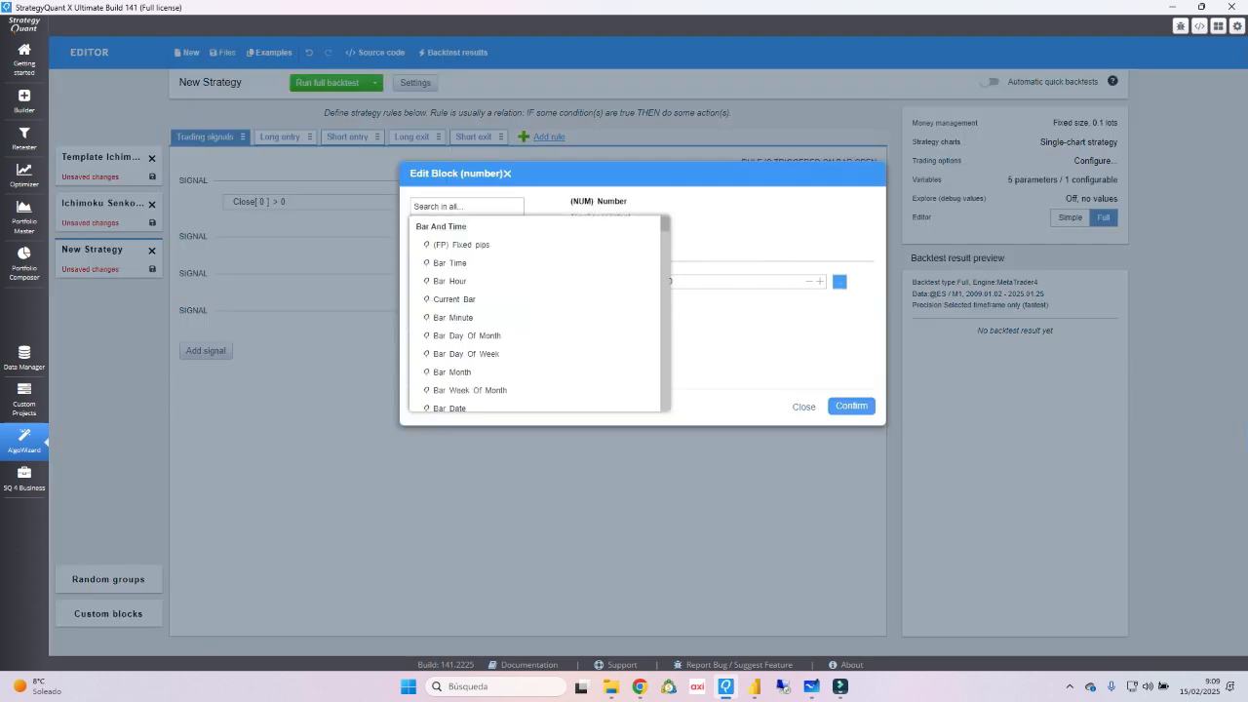
pyautogui.write('ich')
pyautogui.click(448, 244)
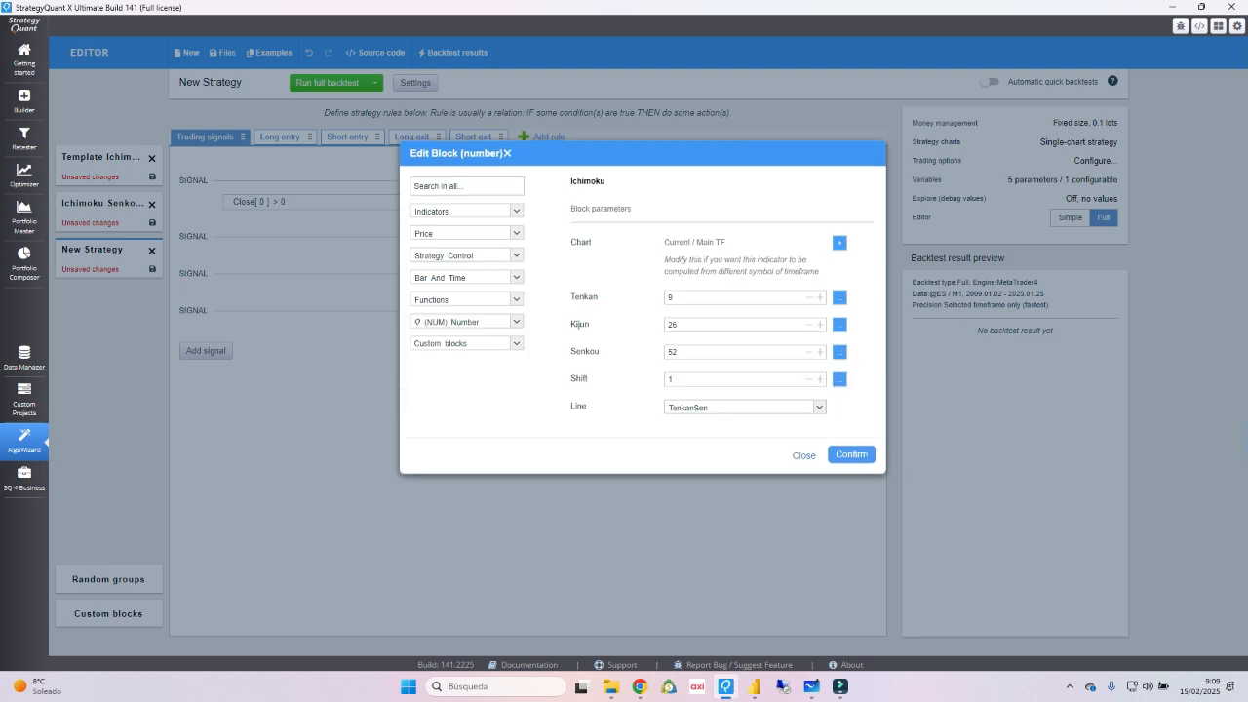
pyautogui.doubleClick(672, 352)
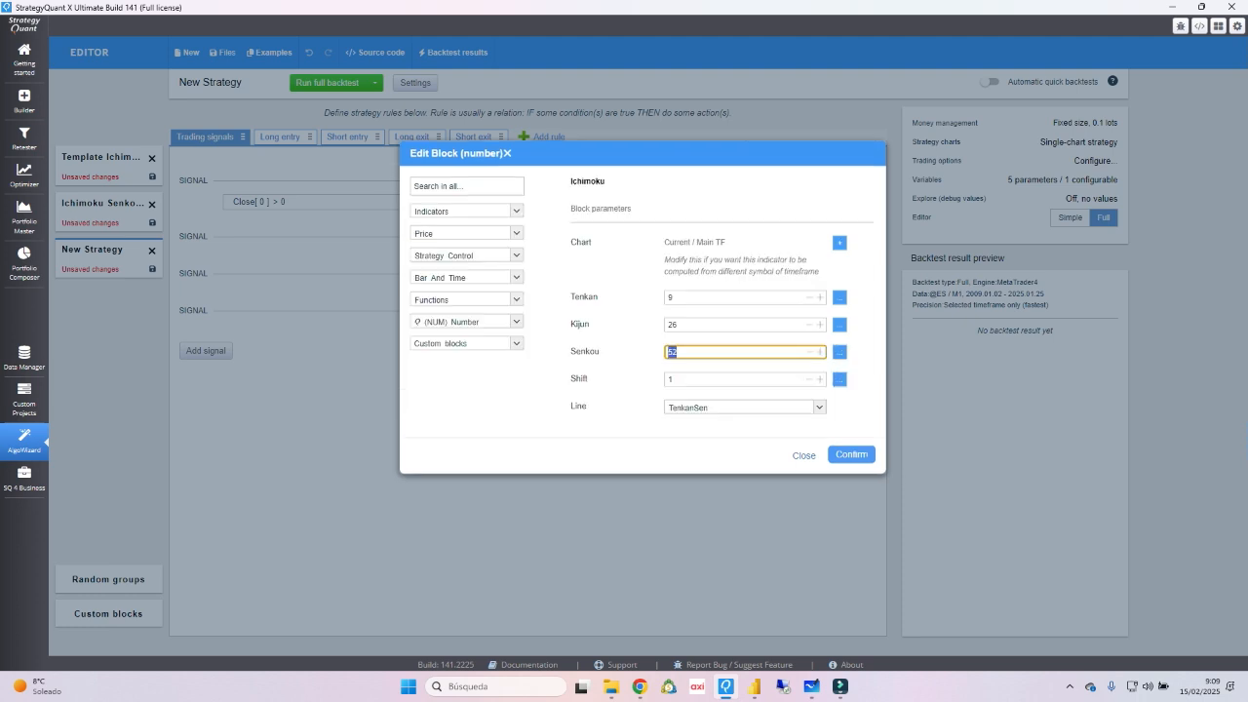
pyautogui.write('26')
pyautogui.press('Tab')
pyautogui.write('26')
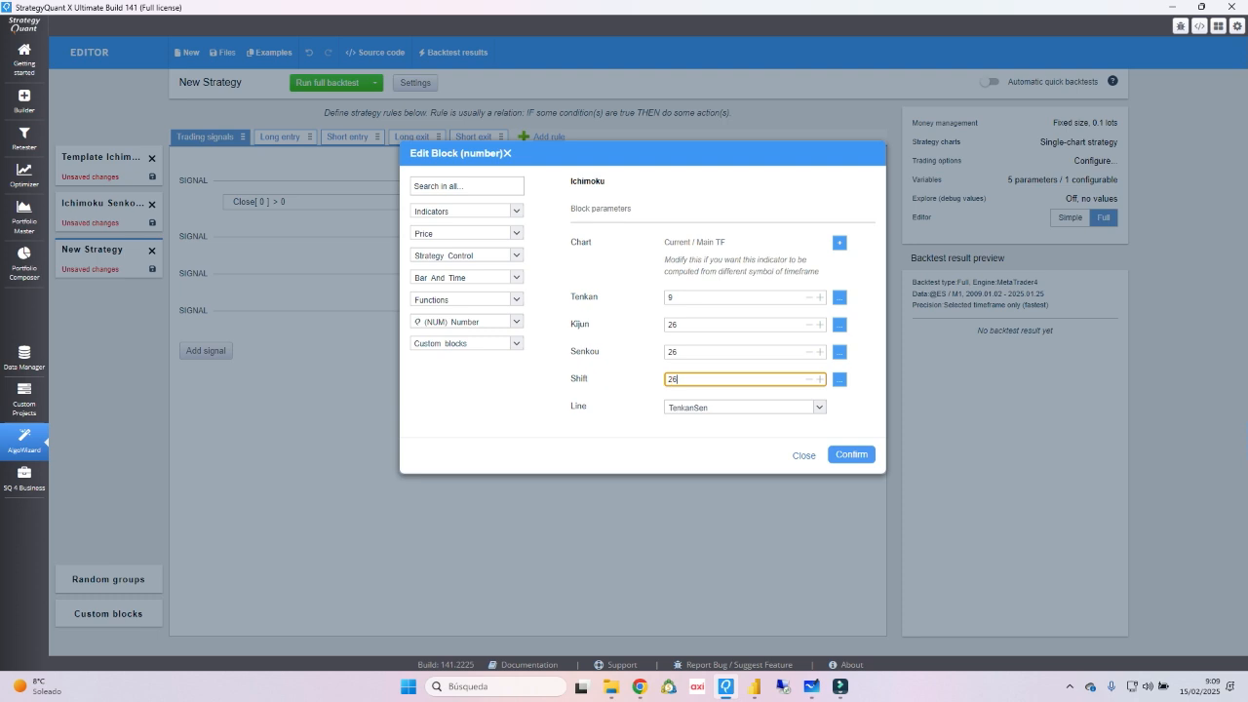
pyautogui.click(744, 407)
pyautogui.click(745, 437)
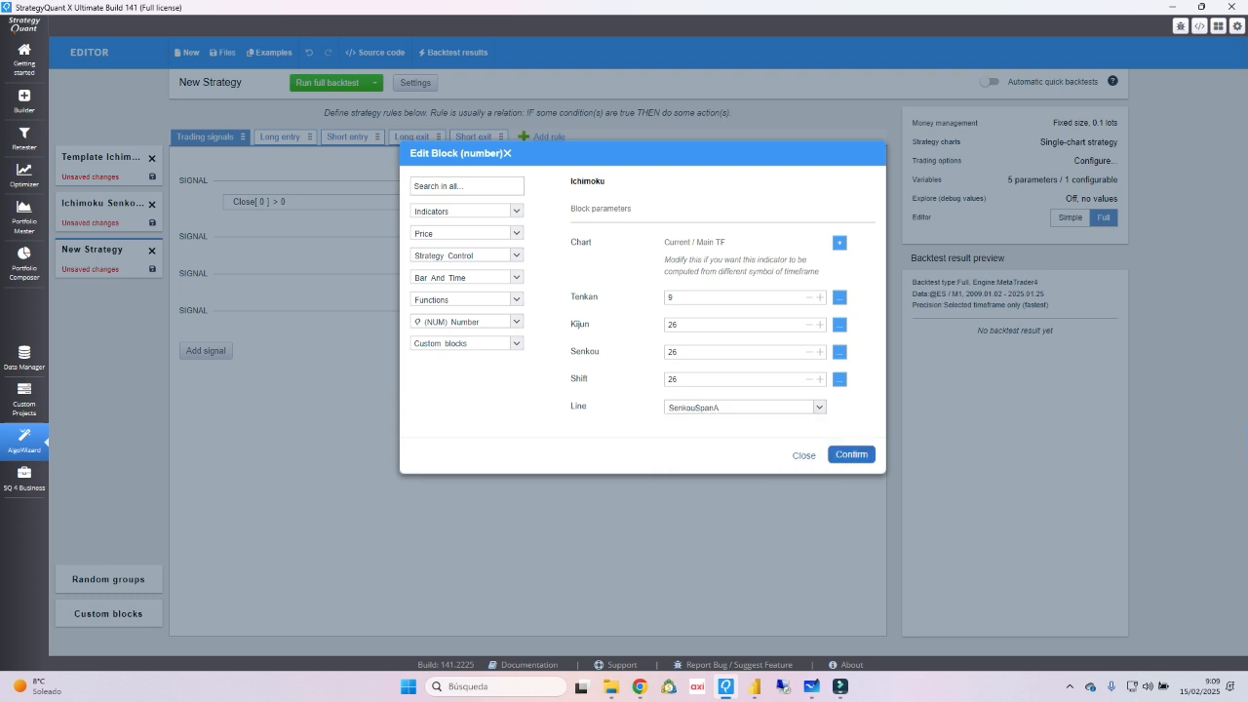
pyautogui.click(851, 454)
# Add a second LongEntrySignal condition based on the Close price with shift 0
pyautogui.click(528, 221)
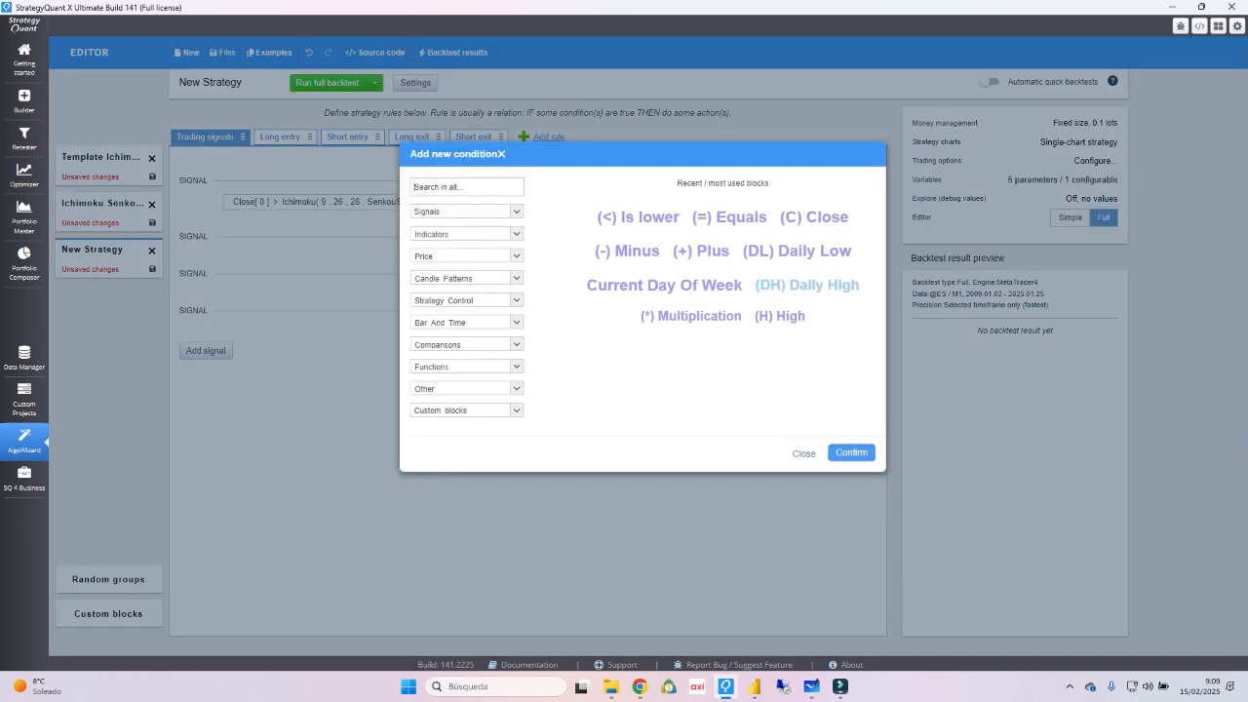
pyautogui.write('close')
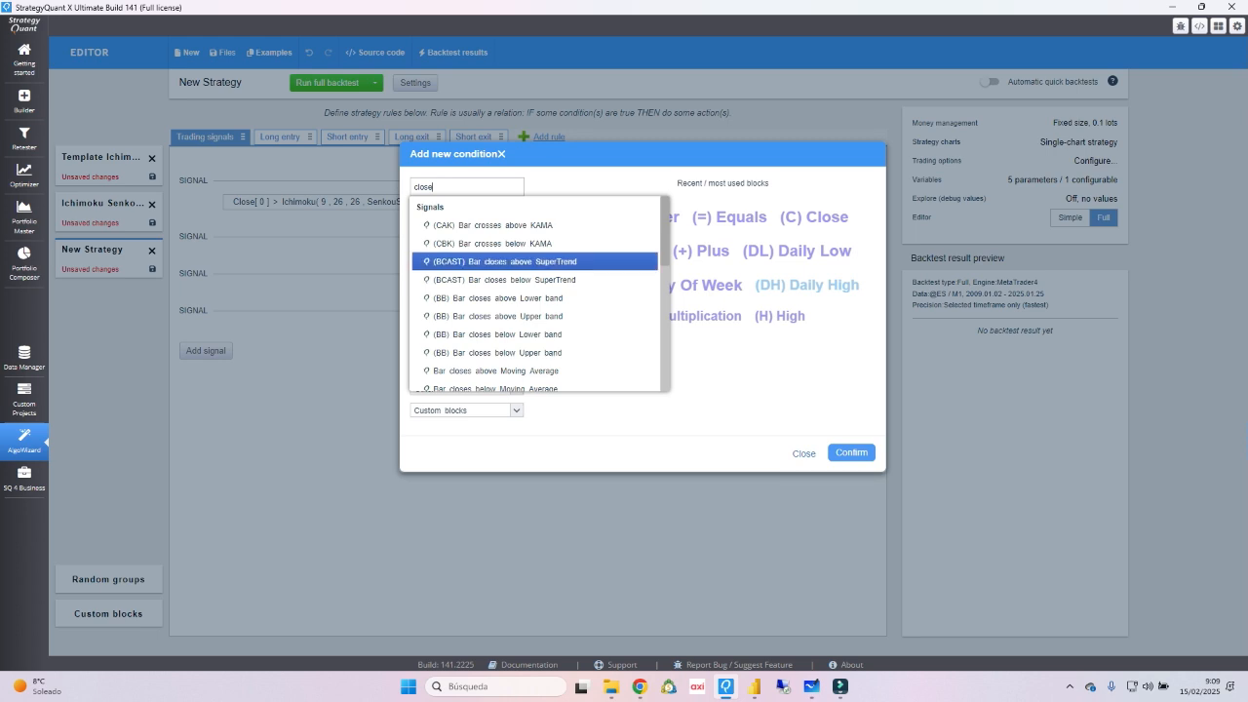
pyautogui.click(451, 289)
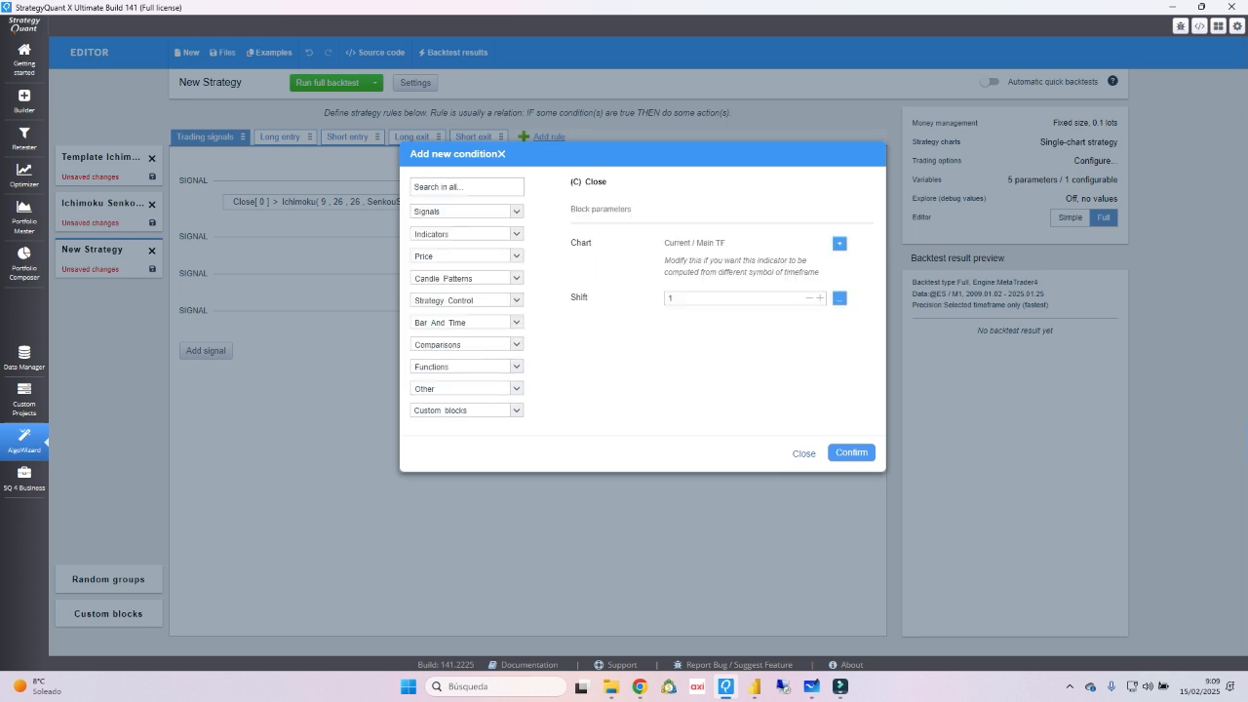
pyautogui.doubleClick(673, 298)
pyautogui.write('0')
pyautogui.click(851, 453)
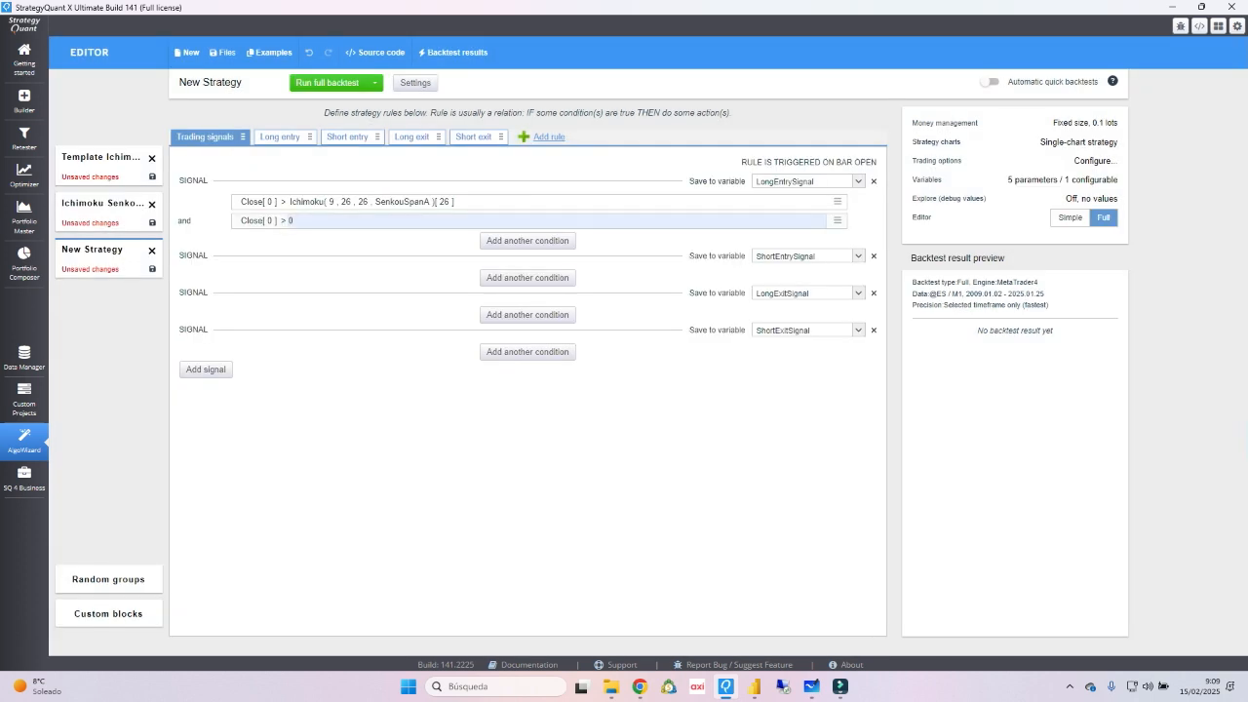
# Edit the second long entry condition to use the Ichimoku indicator with shift 26 and the SenkouSpanB line
pyautogui.click(284, 221)
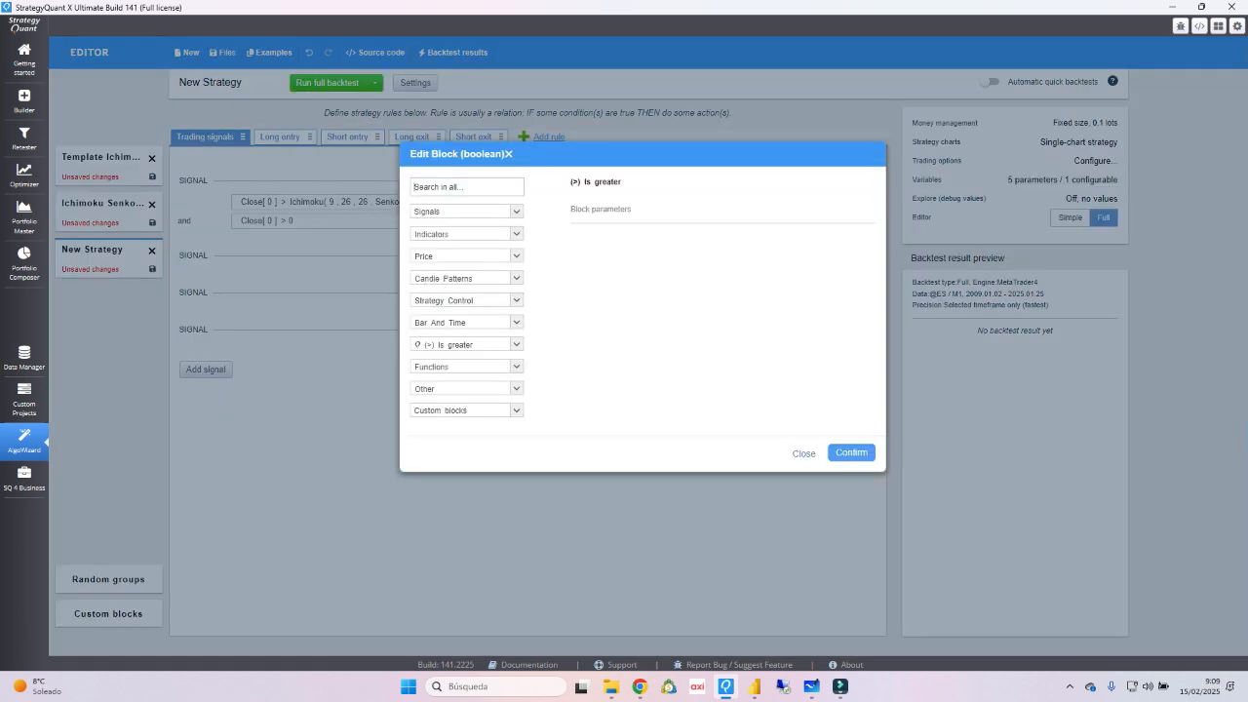
pyautogui.write('ichi')
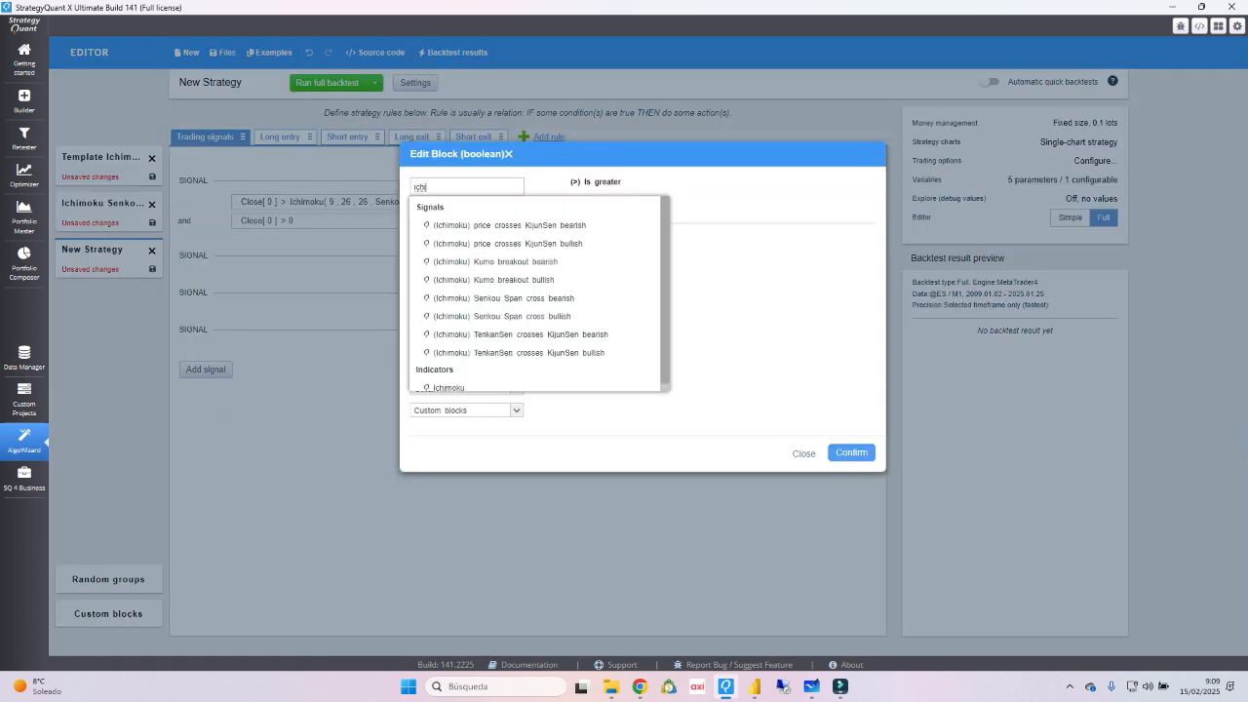
pyautogui.write('m')
pyautogui.scroll(-1, 468, 332)
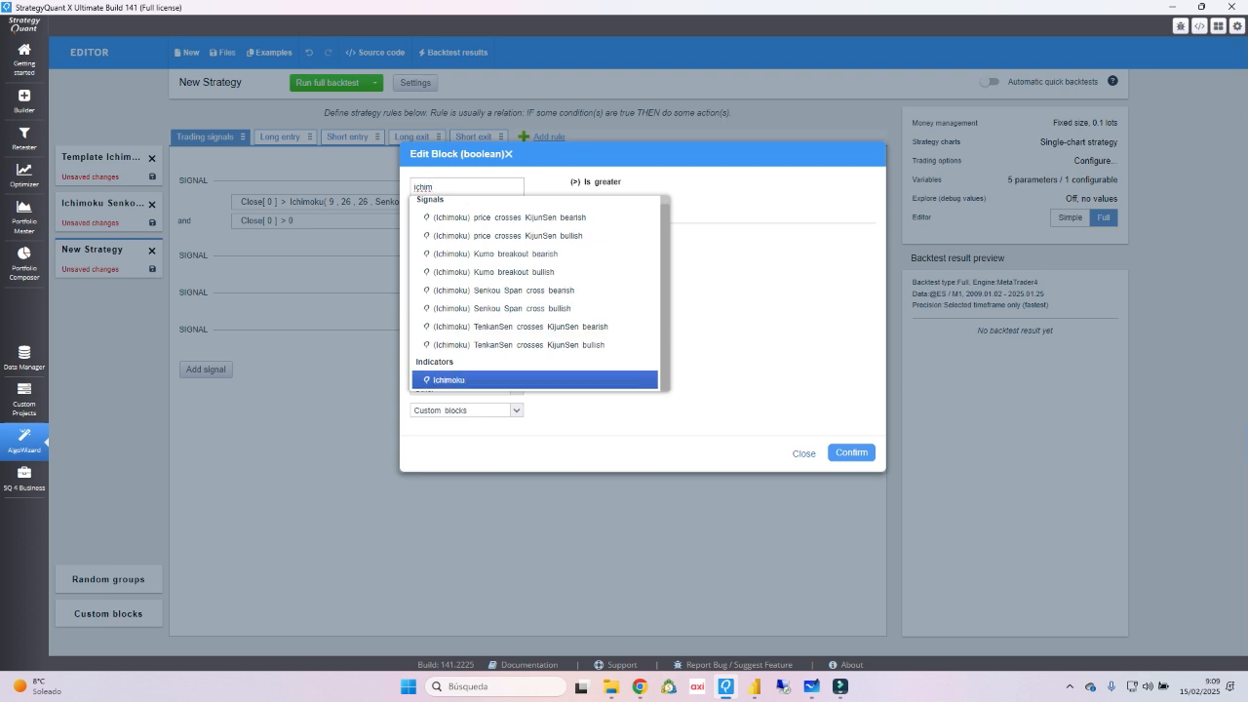
pyautogui.click(450, 382)
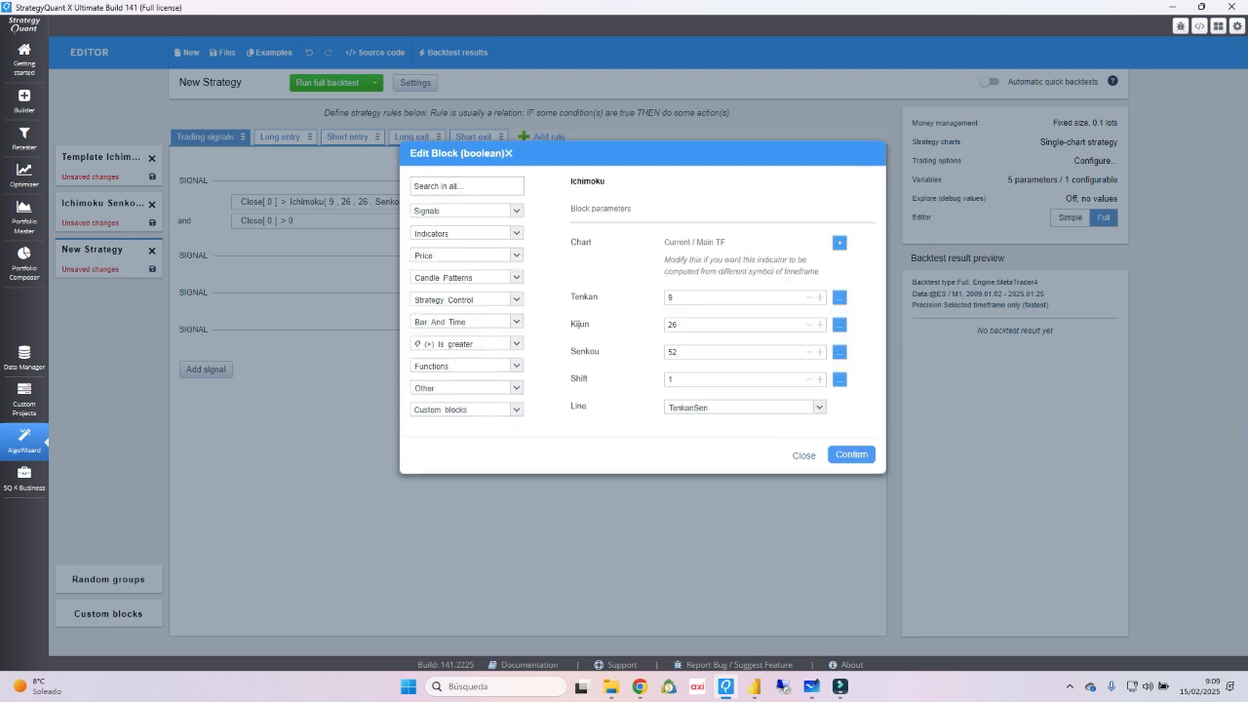
pyautogui.doubleClick(671, 379)
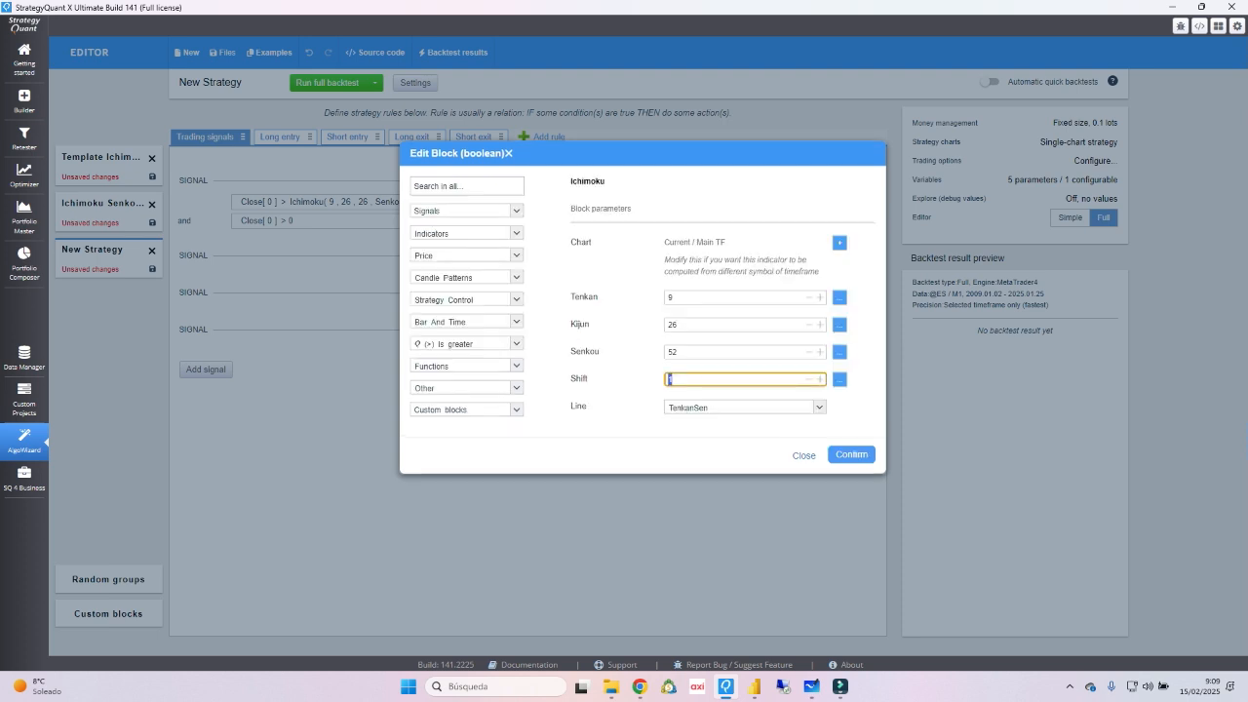
pyautogui.write('26')
pyautogui.click(745, 406)
pyautogui.click(694, 449)
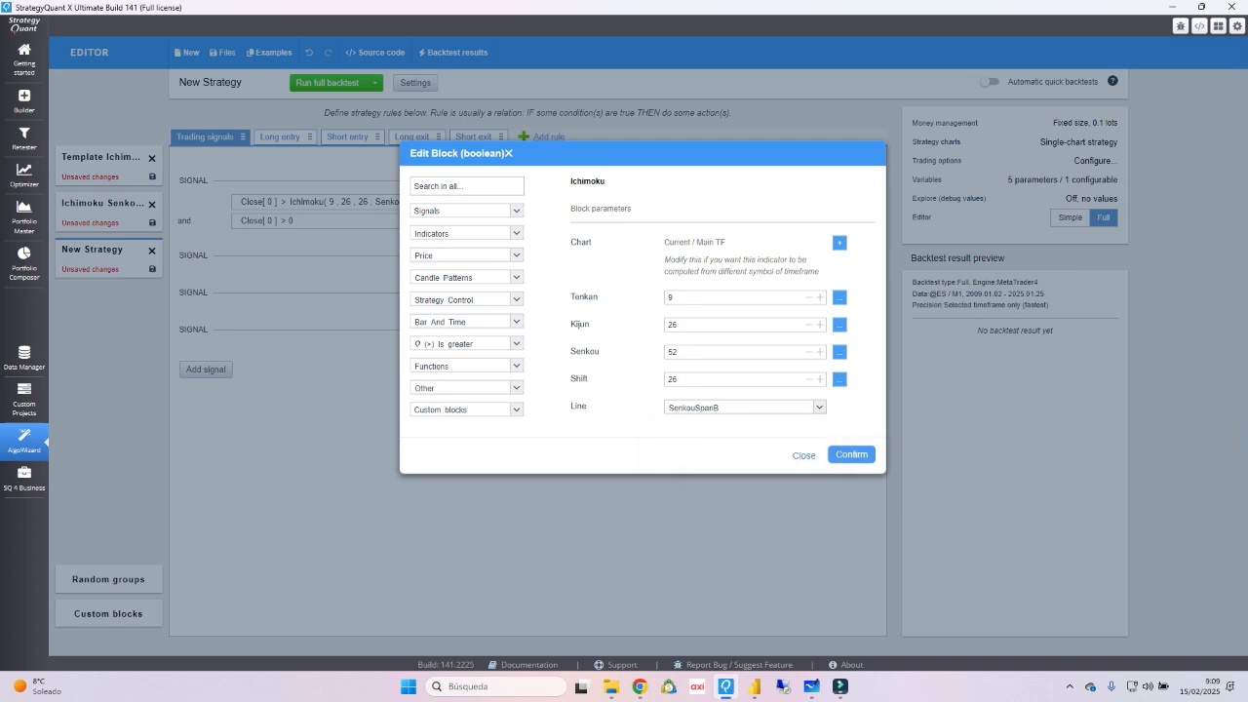
# Switch to the ChatGPT conversation in Chrome and review the Senkou Span shift settings and the AlgoWizard setup instructions
pyautogui.hotkey('alt', 'Tab')
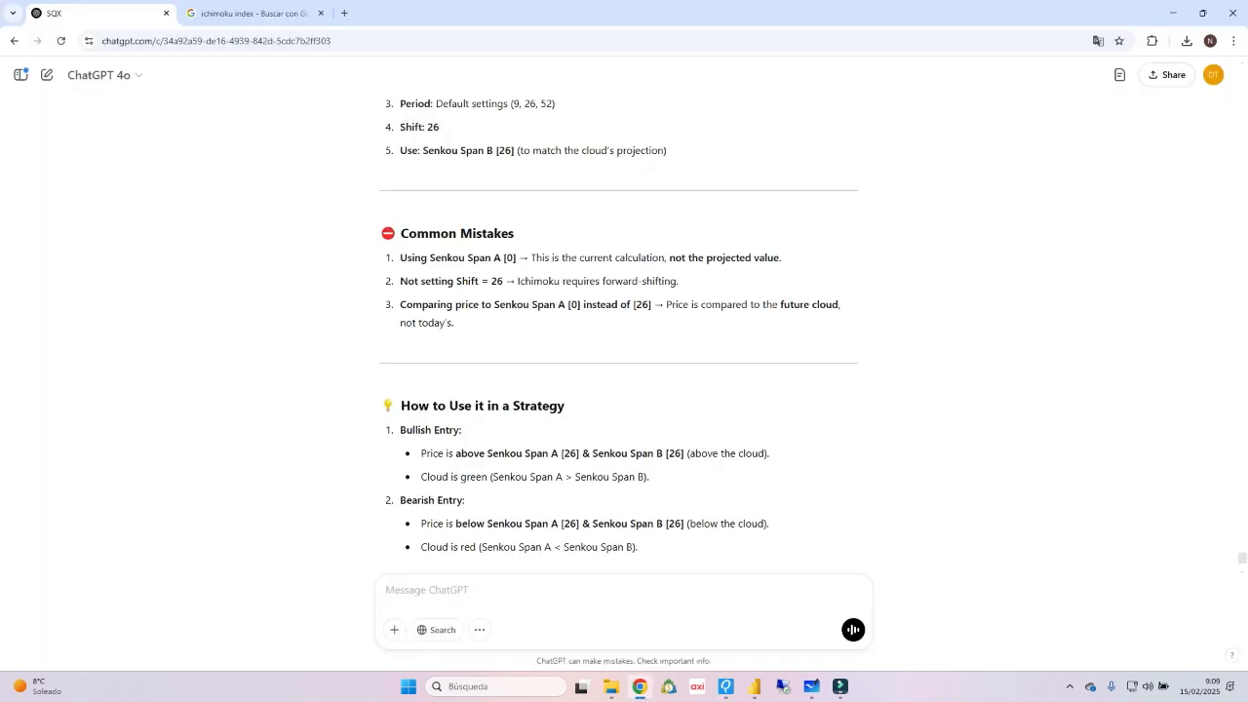
pyautogui.scroll(-7, 618, 337)
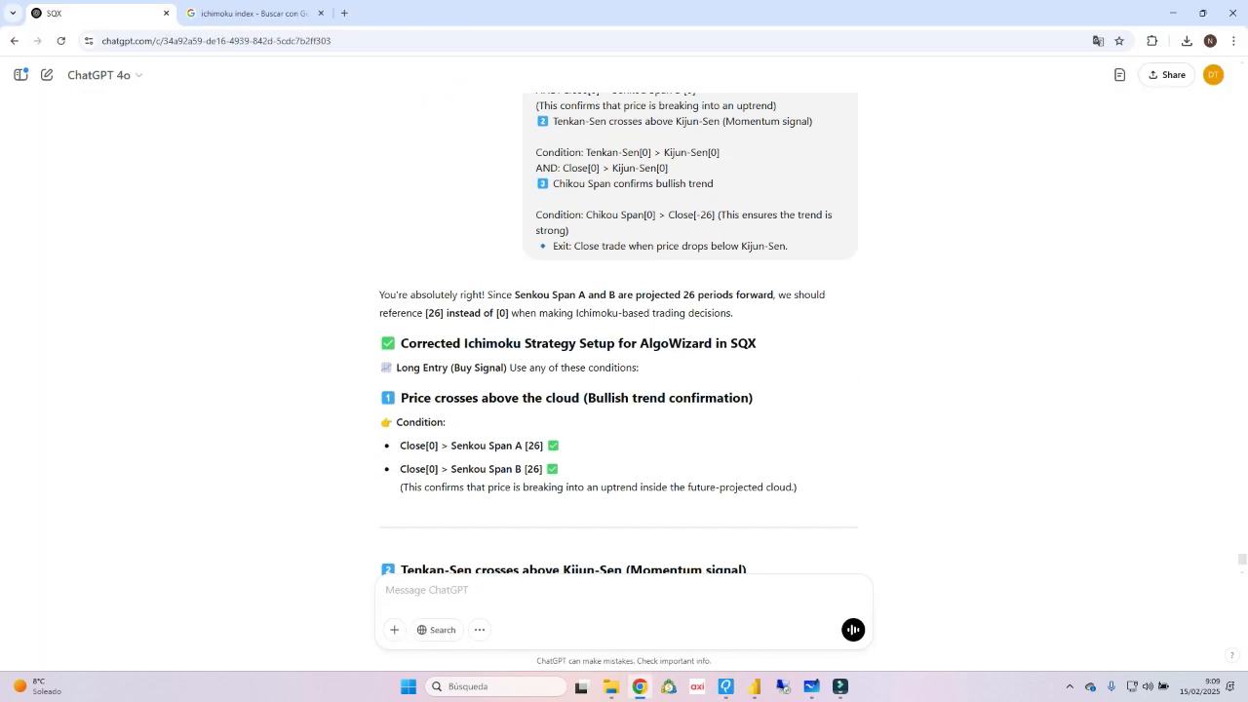
pyautogui.scroll(3, 618, 338)
pyautogui.scroll(8, 618, 341)
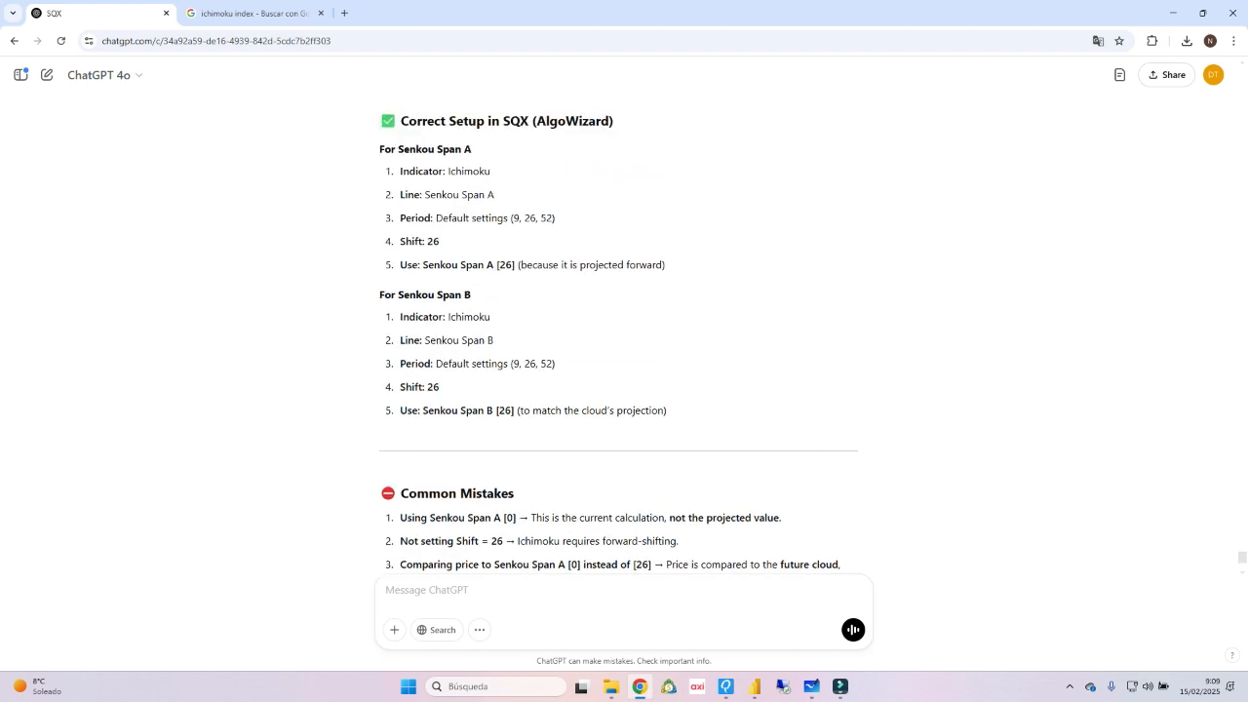
pyautogui.scroll(5, 618, 341)
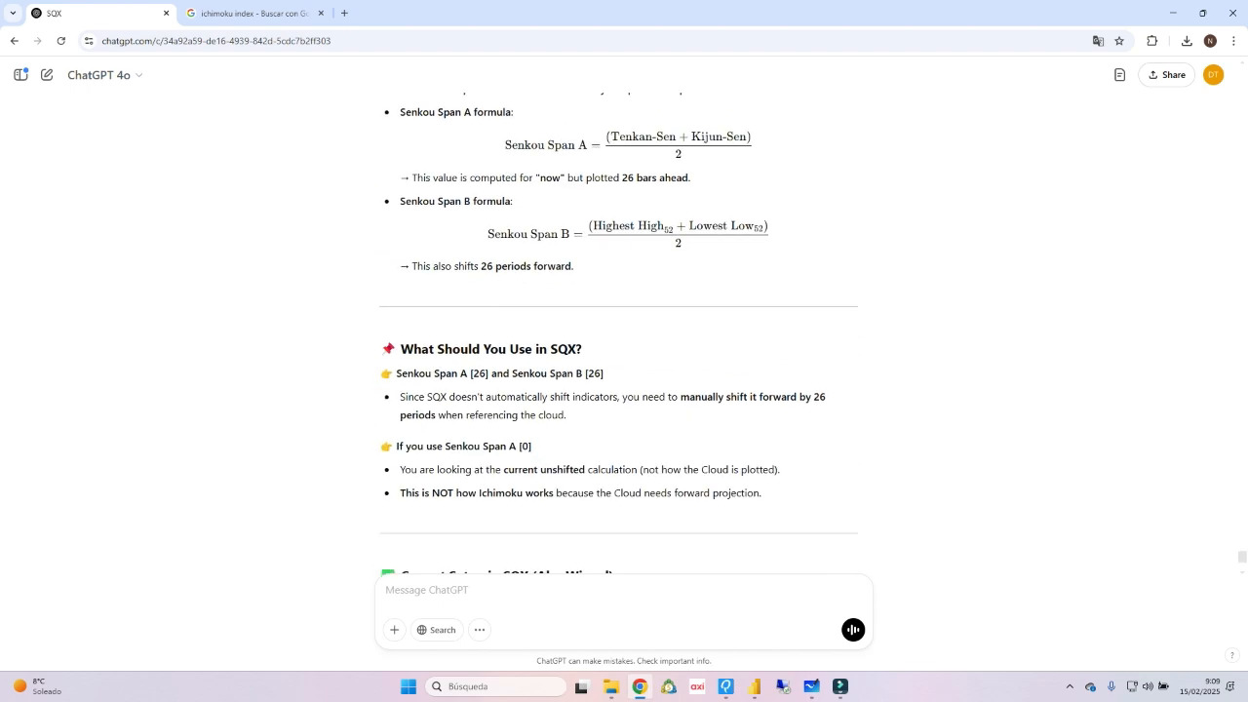
pyautogui.scroll(7, 618, 341)
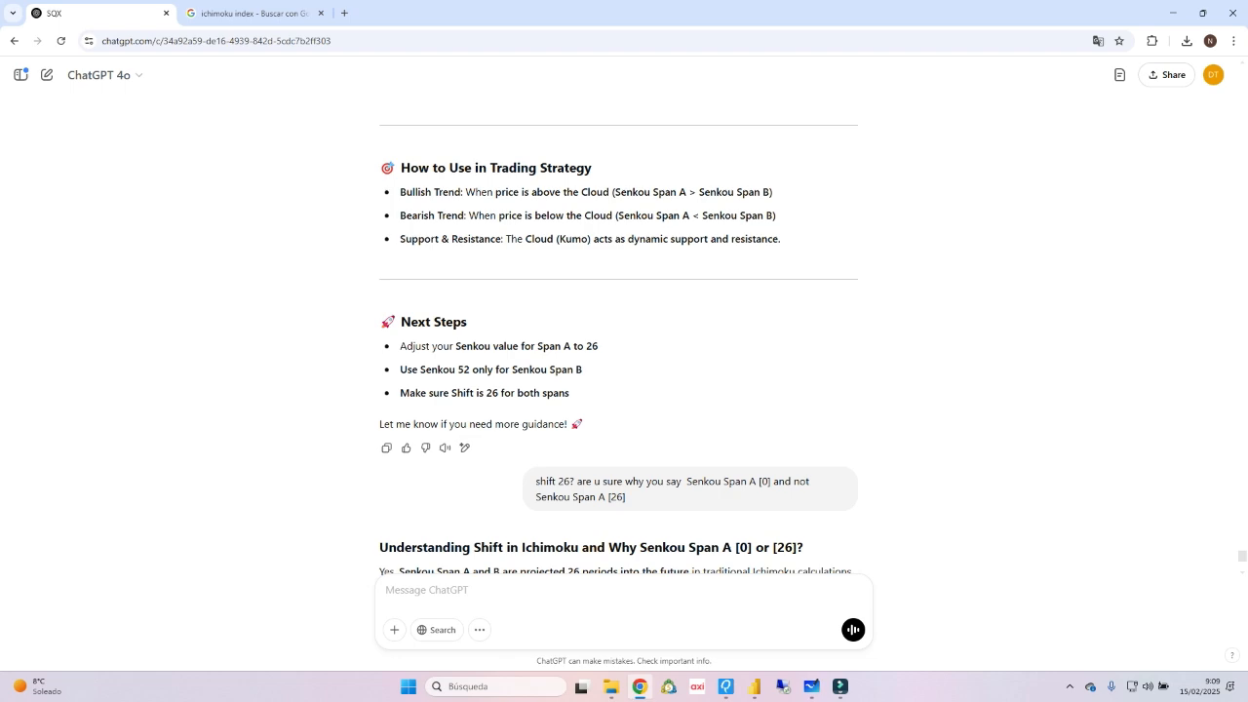
pyautogui.scroll(-15, 618, 341)
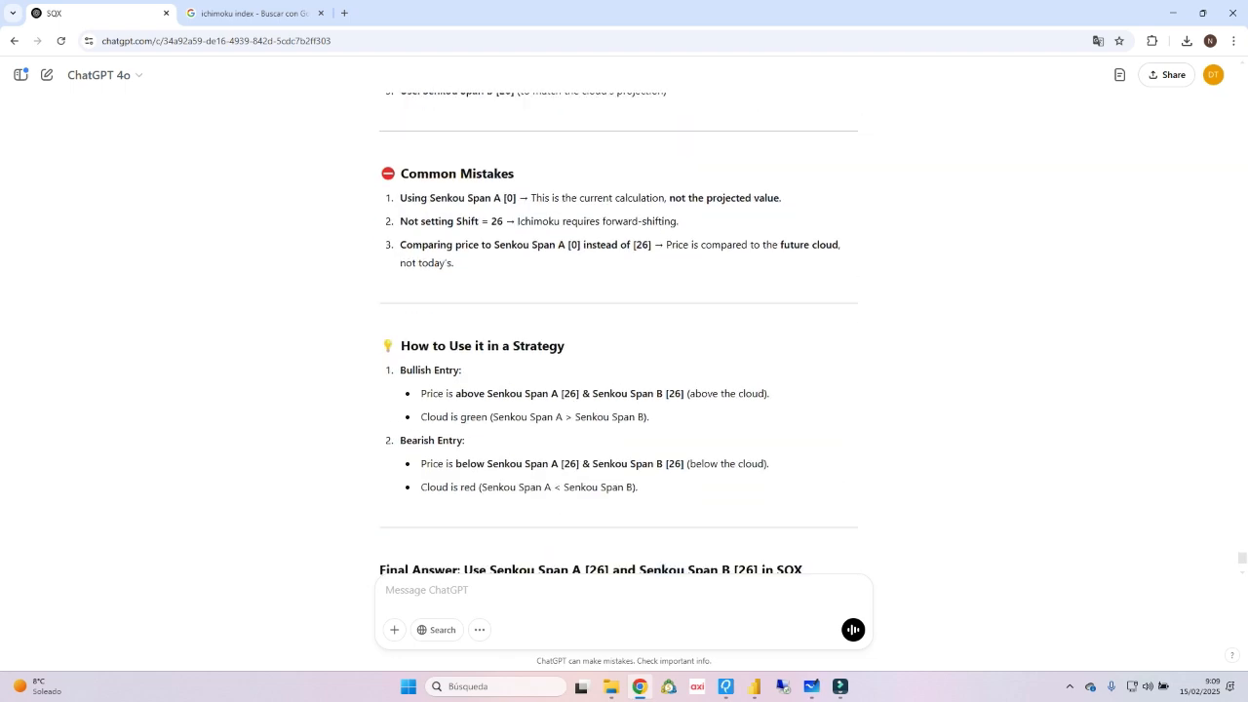
pyautogui.scroll(-10, 618, 341)
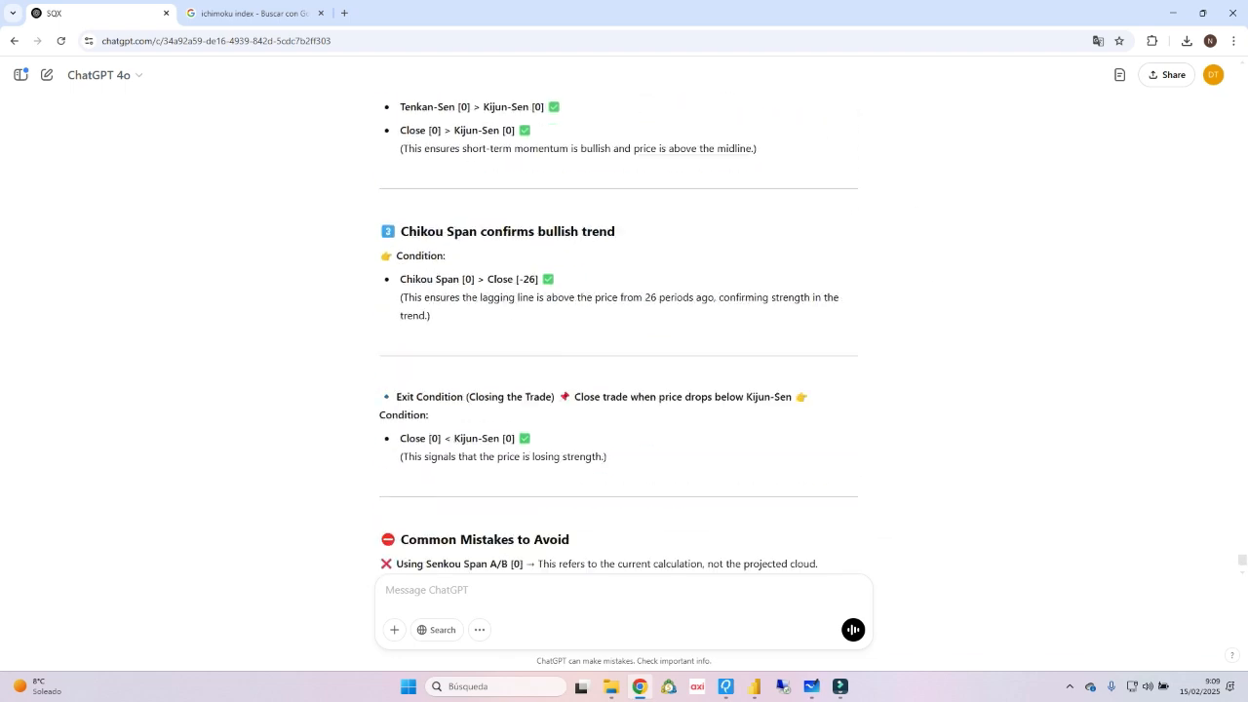
pyautogui.scroll(-5, 618, 341)
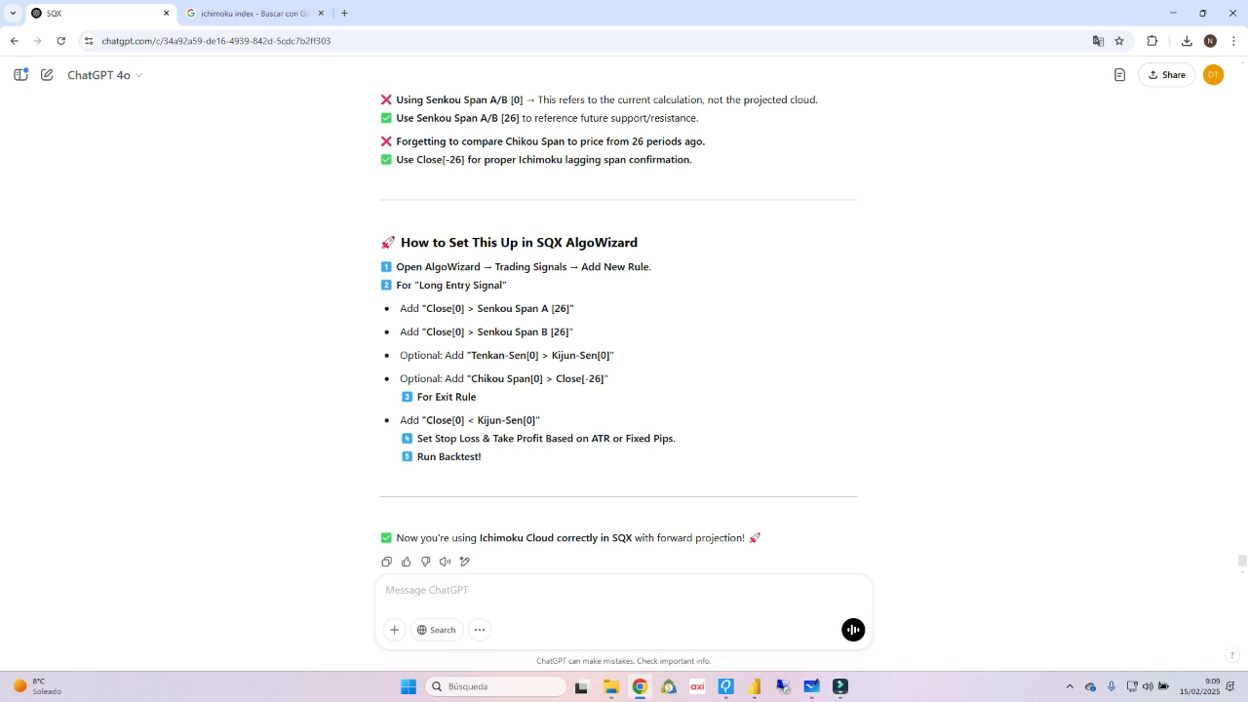
# Highlight the "Close[0] > Senkou Span A [26]" condition and read the answer to "tell me the values here"
pyautogui.moveTo(510, 308); pyautogui.dragTo(574, 308)
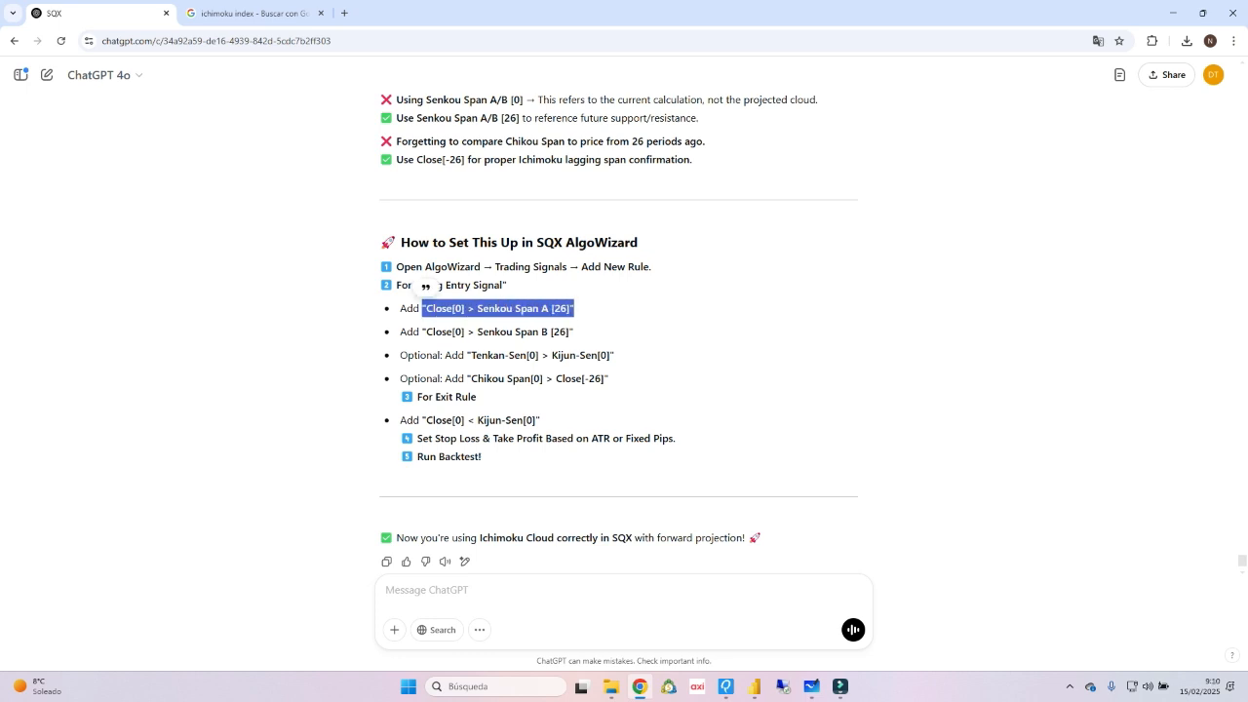
pyautogui.scroll(-7, 618, 329)
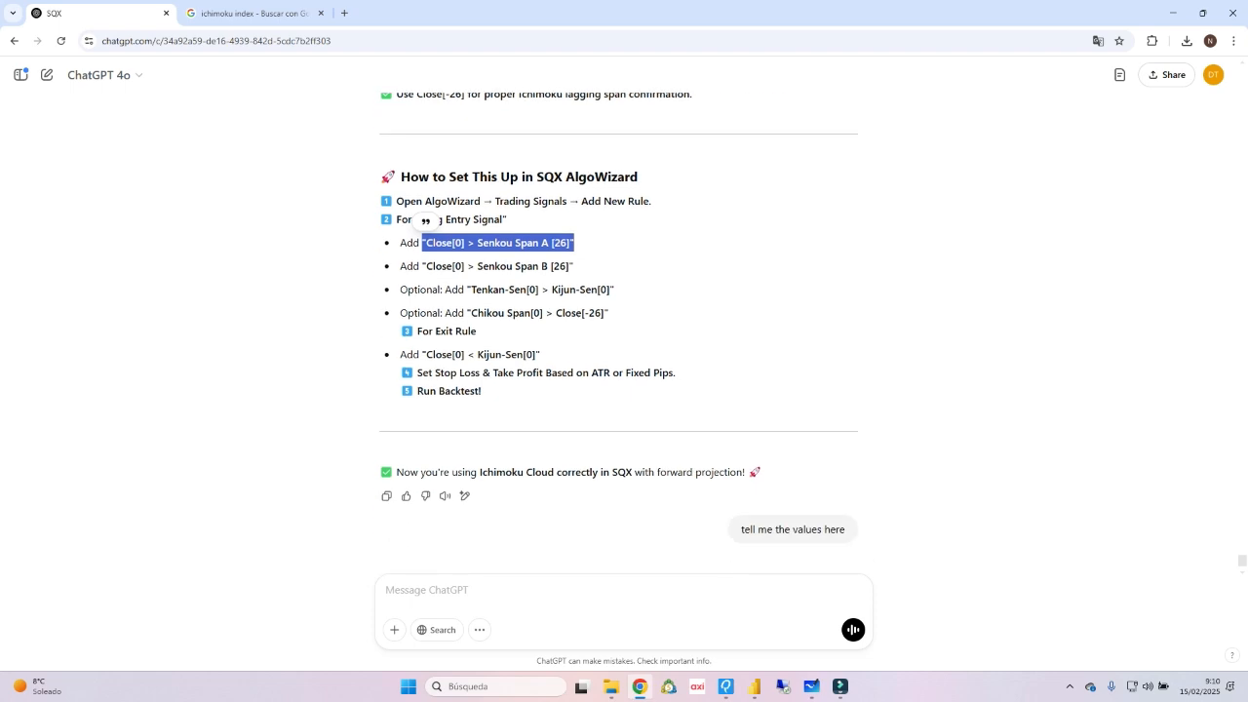
pyautogui.scroll(-1, 618, 329)
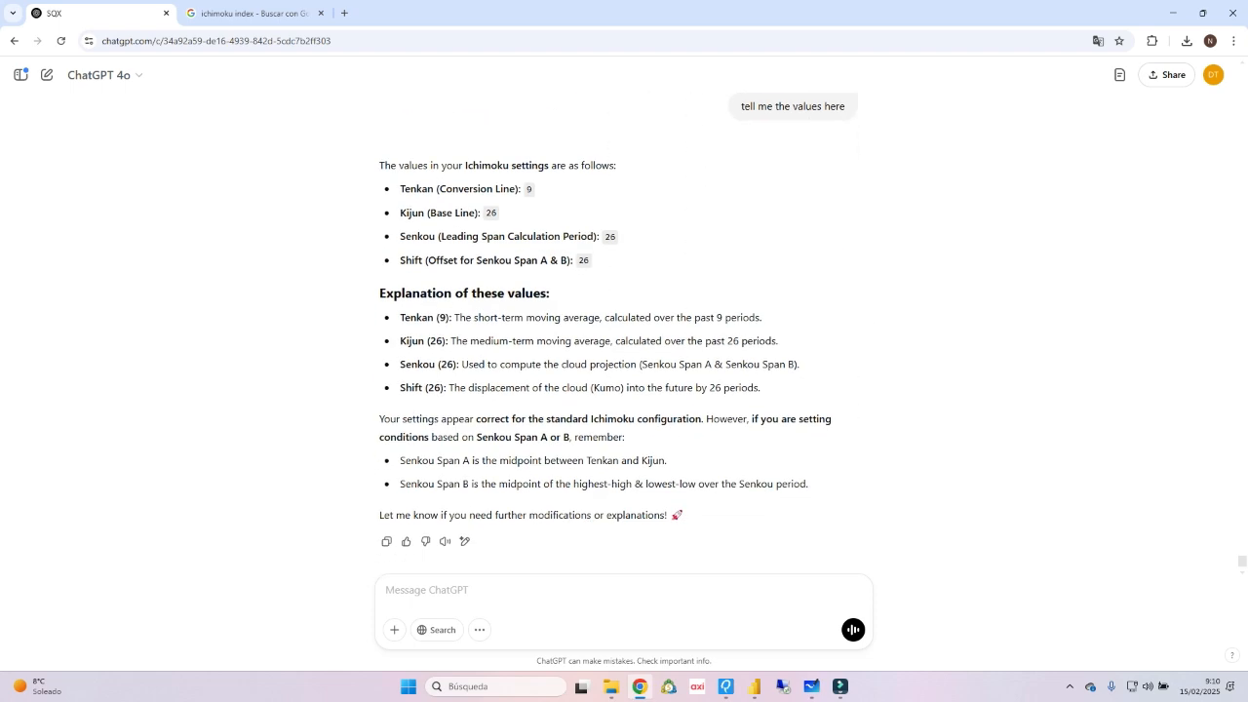
# Switch to StrategyQuant X and replace the 0 in the second LongEntrySignal condition with the Ichimoku indicator
pyautogui.hotkey('alt', 'Tab')
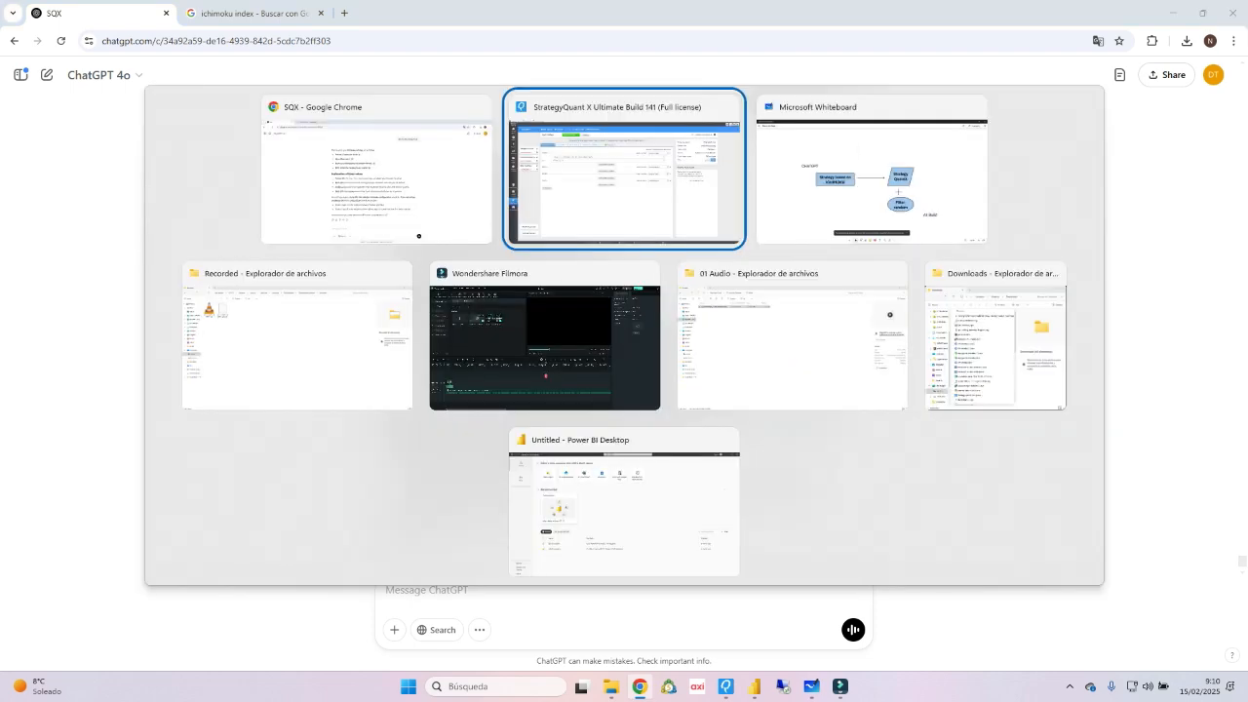
pyautogui.hotkey('alt', 'Tab')
pyautogui.hotkey('alt', 'Tab')
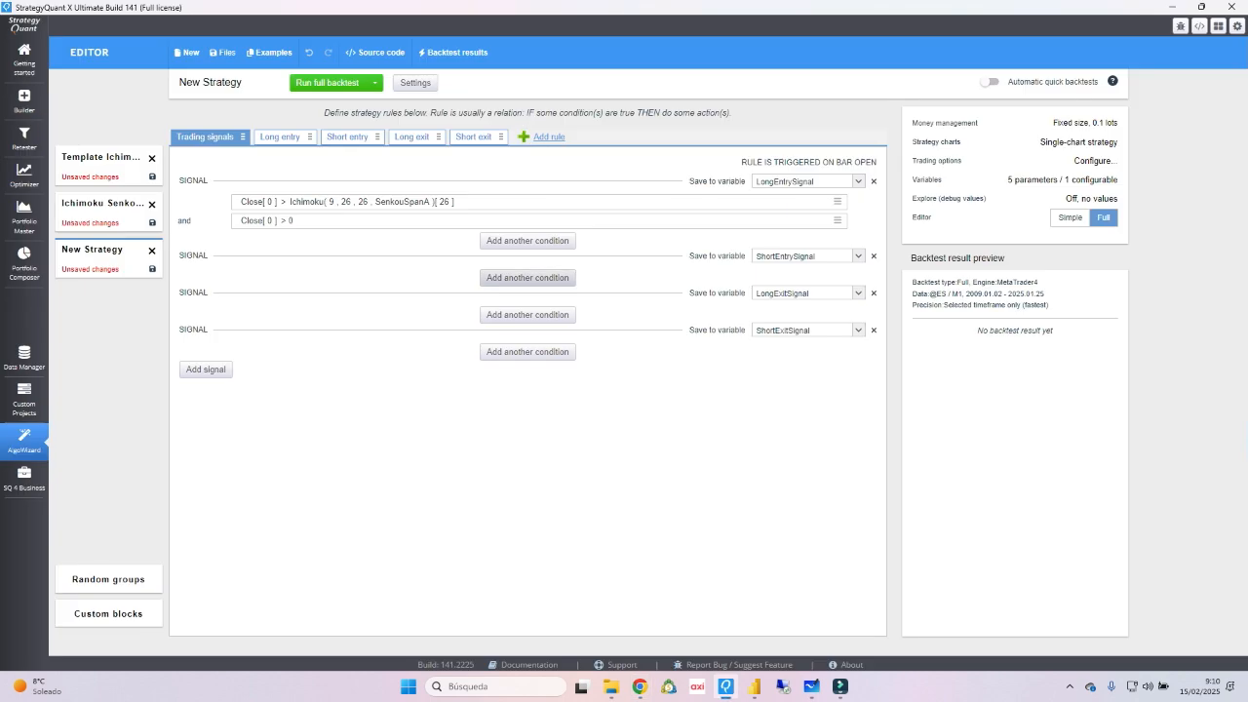
pyautogui.click(290, 220)
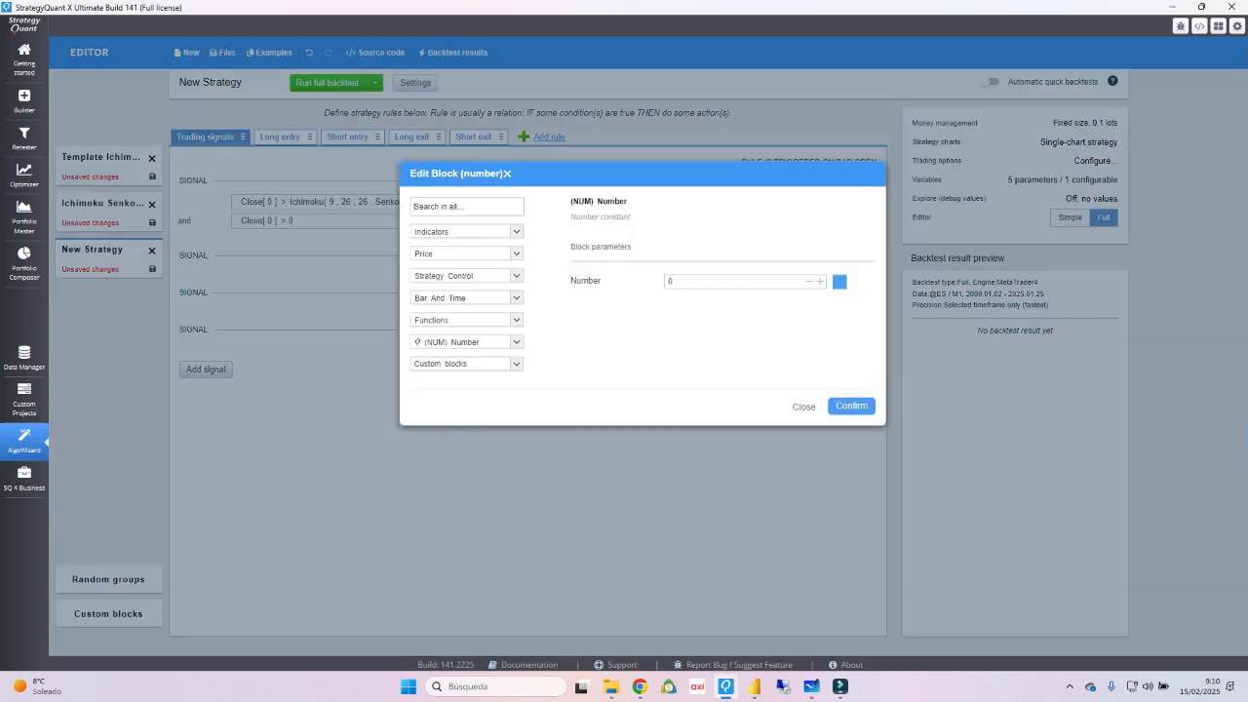
pyautogui.write('Ichi')
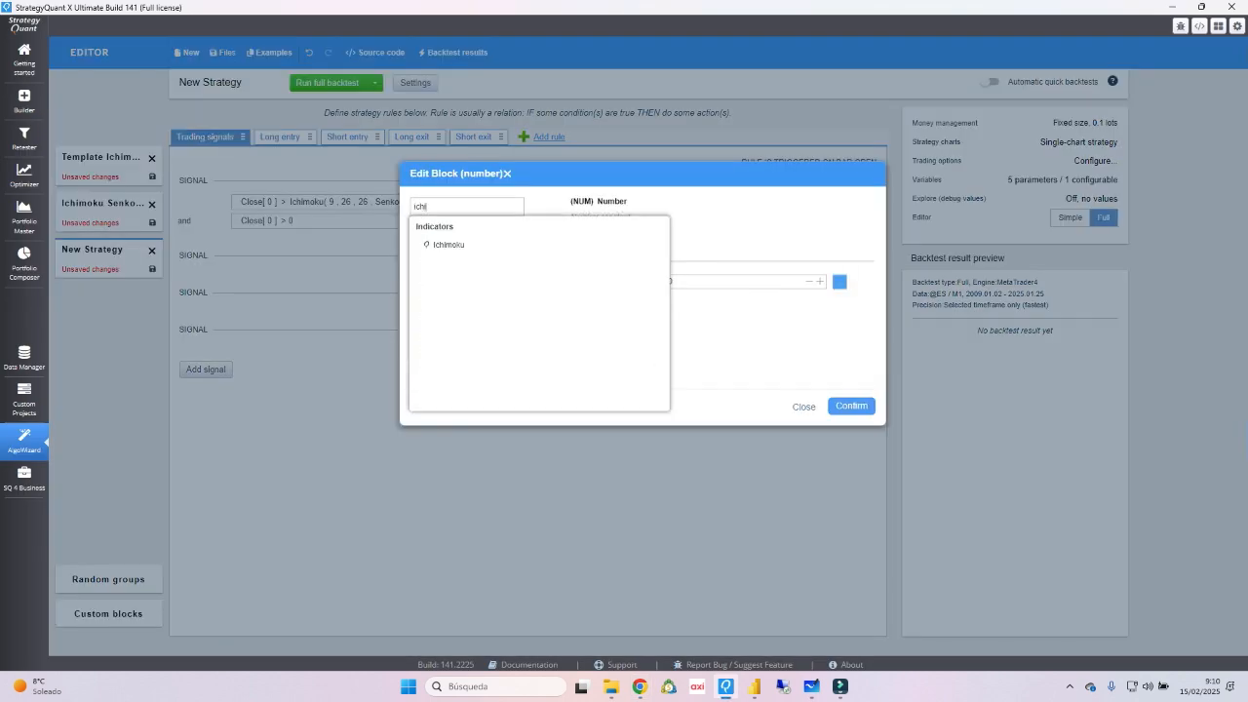
pyautogui.press('Down')
pyautogui.press('Return')
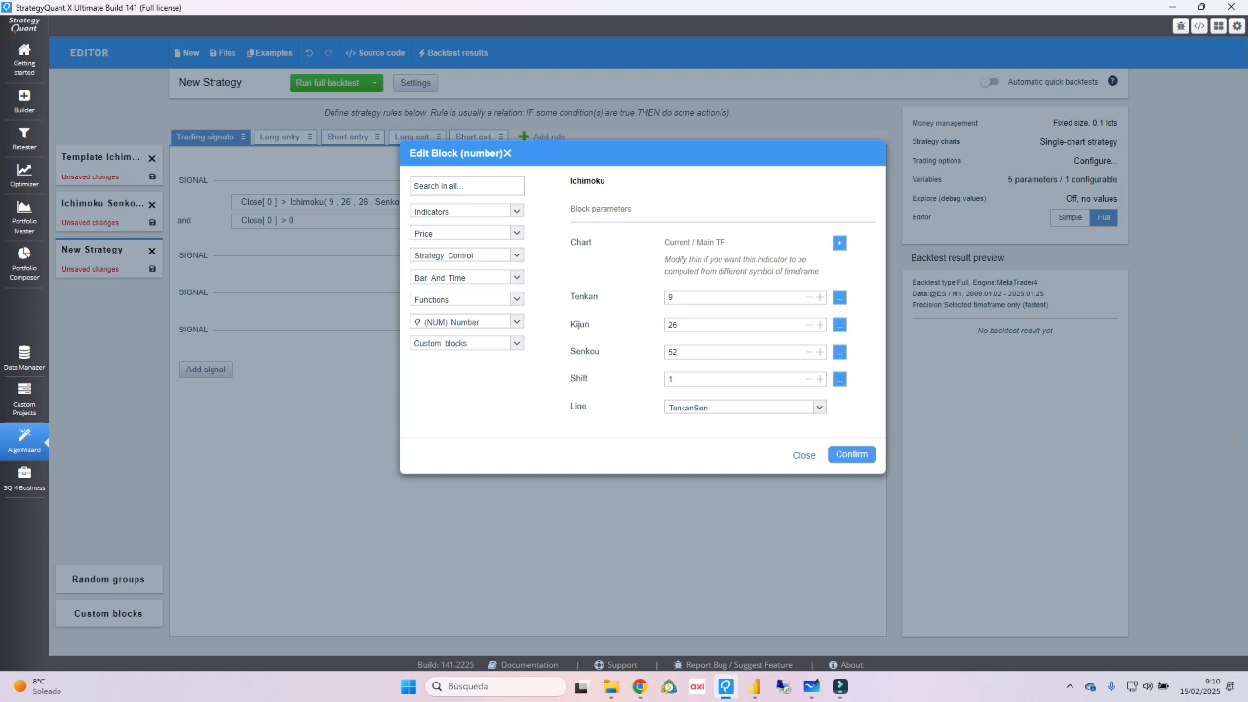
# Set the Ichimoku block's shift to 26 and its line to SenkouSpanB
pyautogui.moveTo(666, 380); pyautogui.dragTo(839, 379)
pyautogui.write('26')
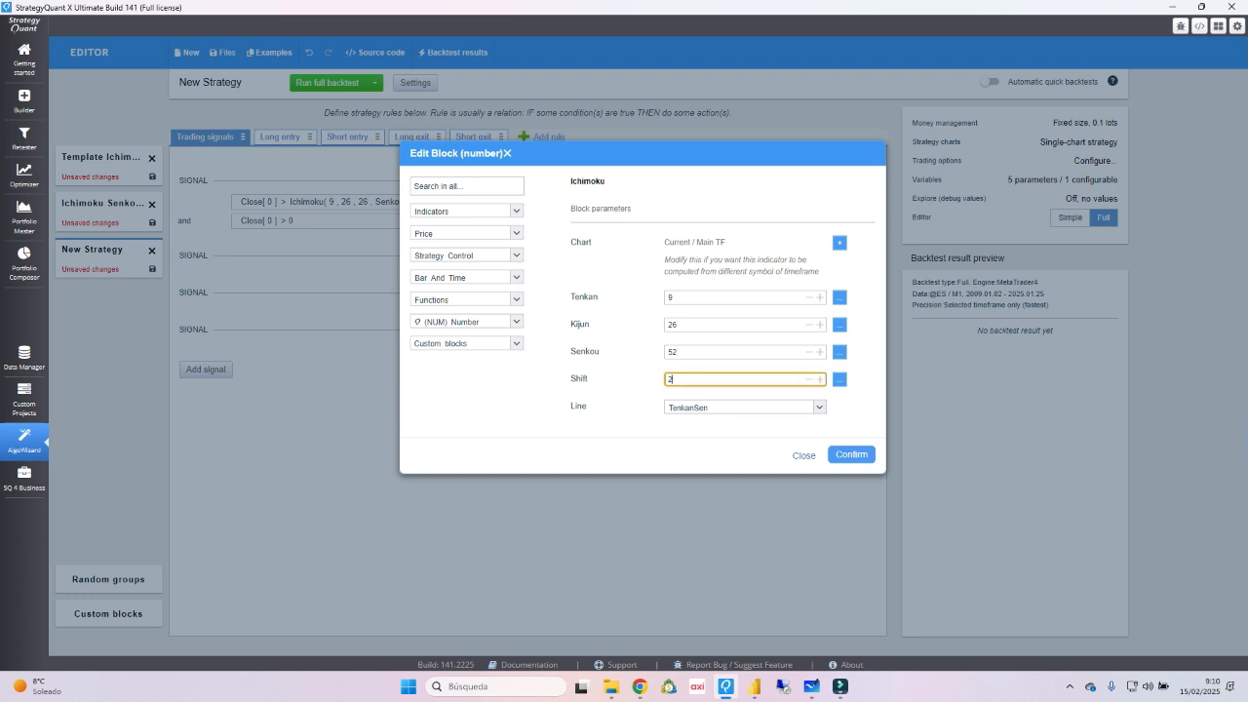
pyautogui.click(746, 407)
pyautogui.click(693, 448)
pyautogui.click(852, 454)
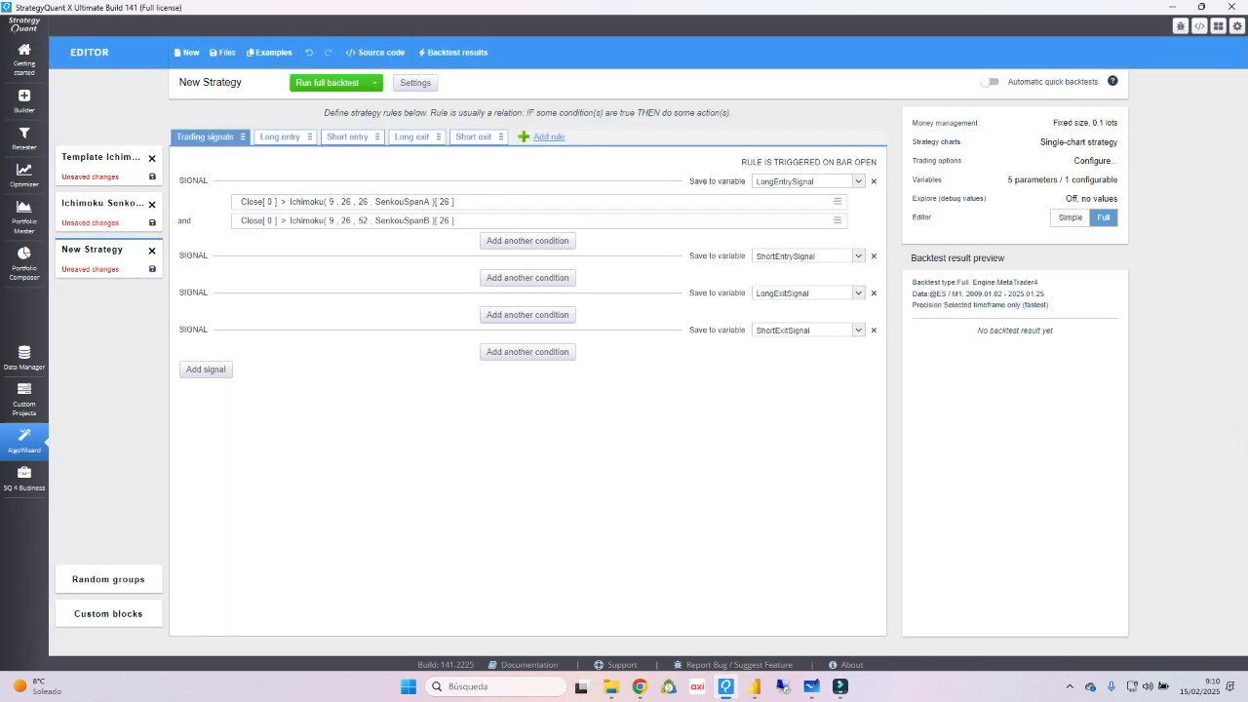
# Enable the Exit After Bars exit method for the EnterAtMarket action in the long entry rule
pyautogui.click(280, 137)
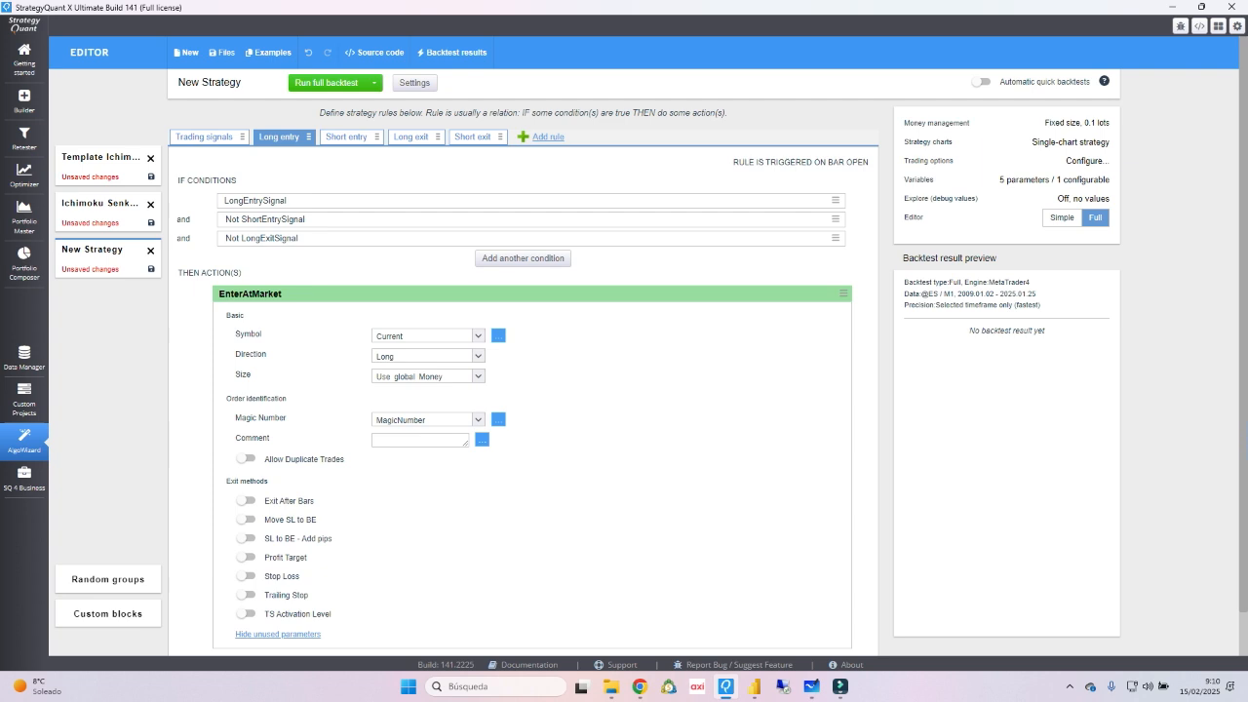
pyautogui.scroll(-1, 585, 390)
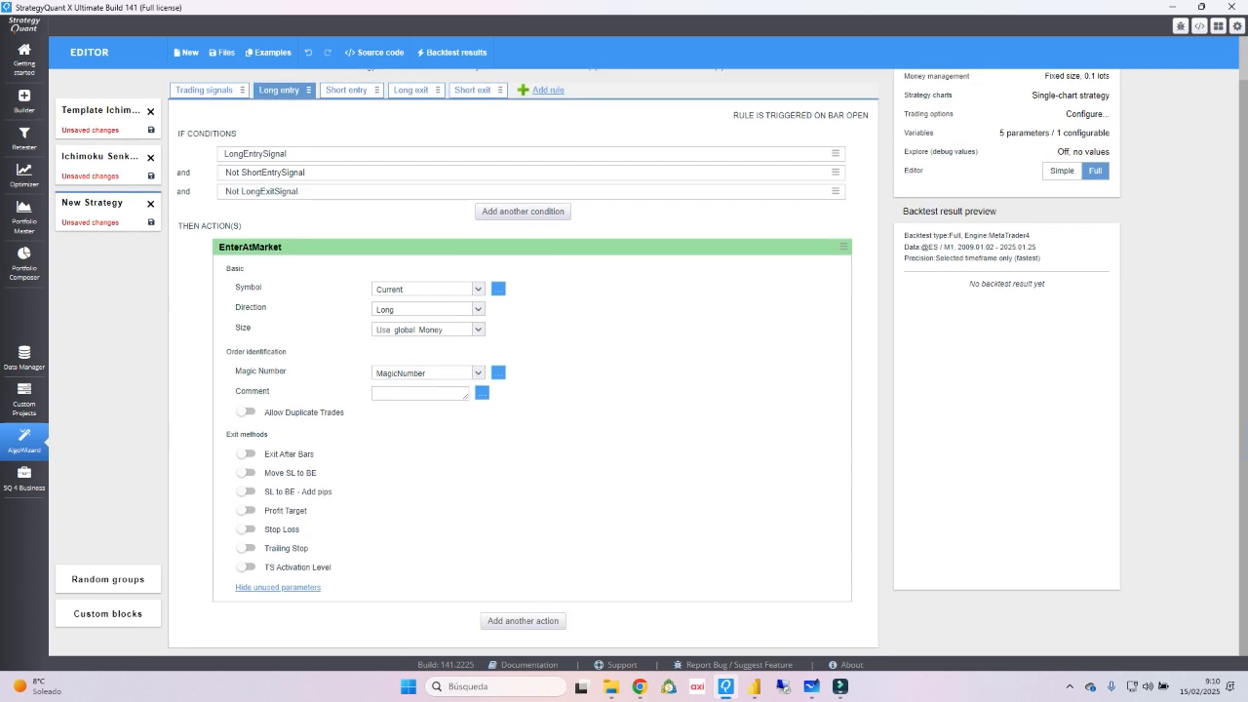
pyautogui.click(245, 454)
# Configure the backtest settings with the MetaTrader5 (hedged) engine, the USA500IDXUSD index symbol and the H4 timeframe
pyautogui.scroll(1, 523, 361)
pyautogui.click(416, 83)
pyautogui.click(424, 204)
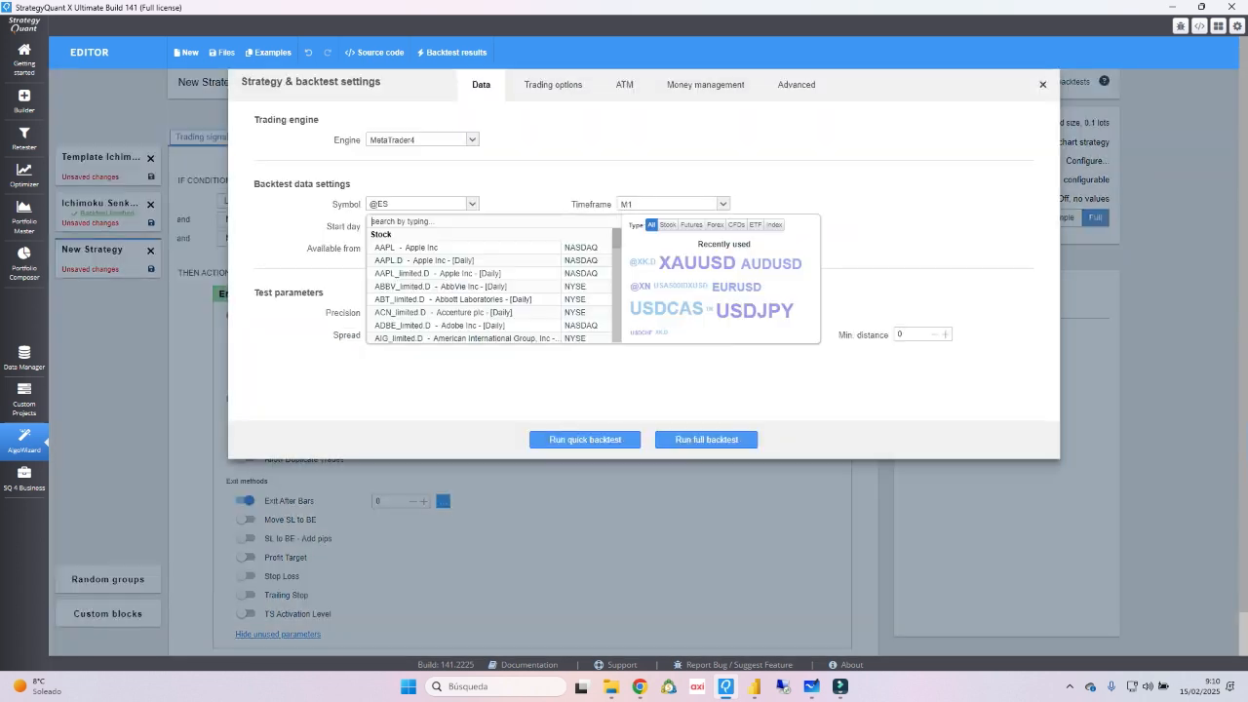
pyautogui.click(422, 140)
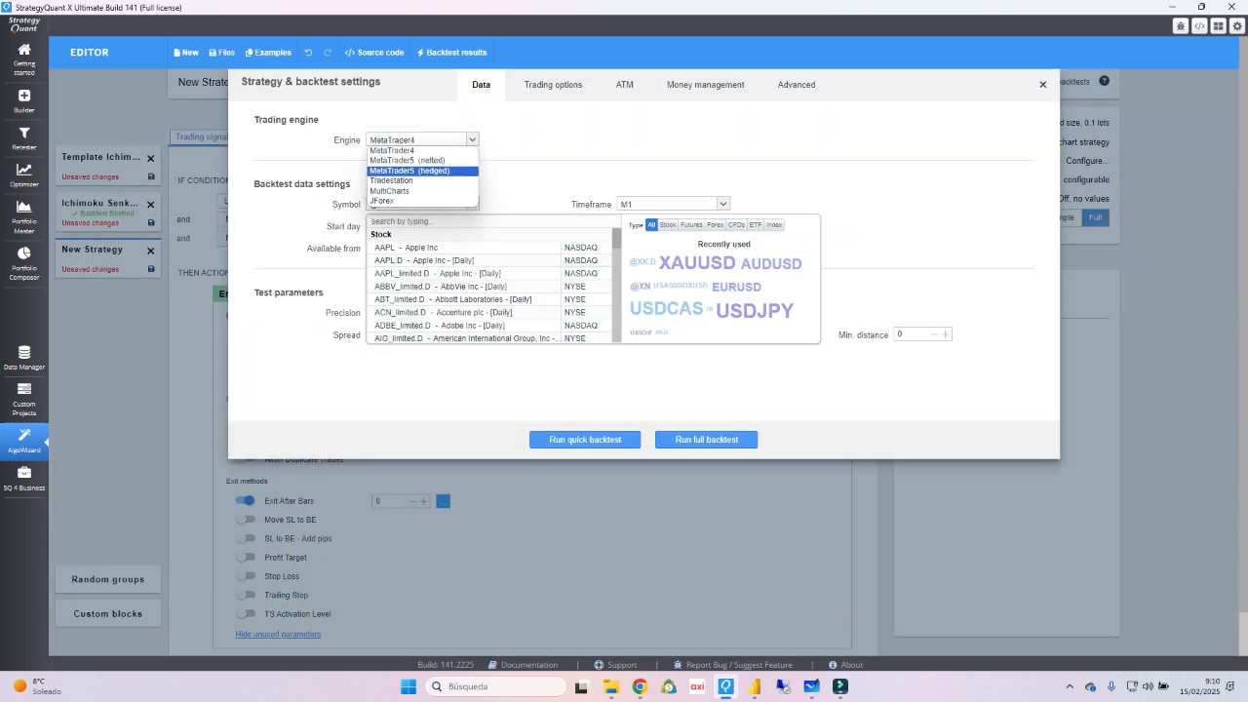
pyautogui.click(410, 171)
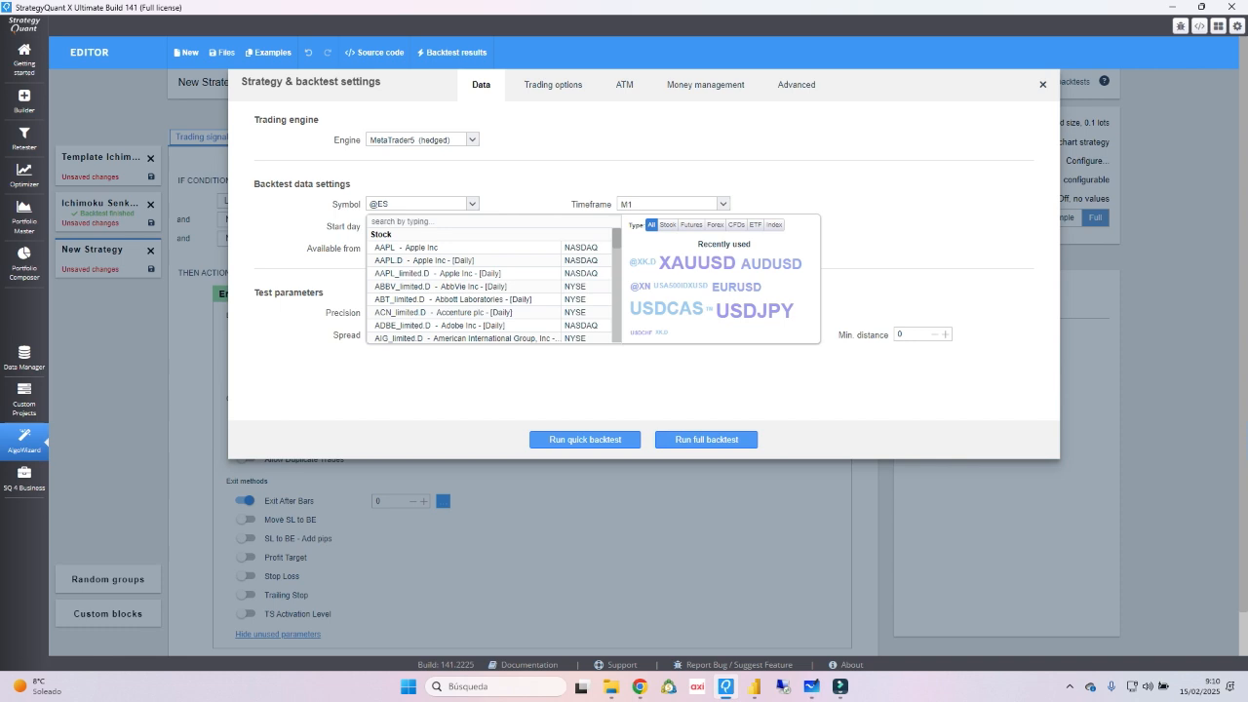
pyautogui.click(774, 224)
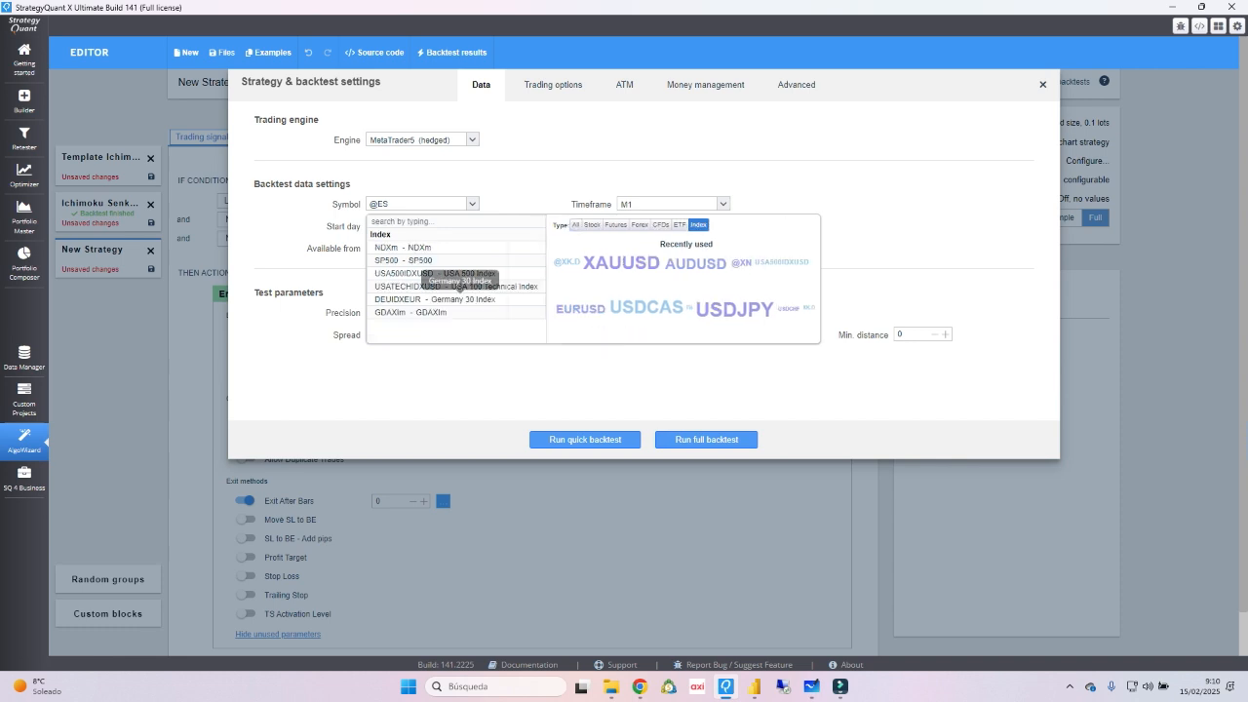
pyautogui.click(435, 274)
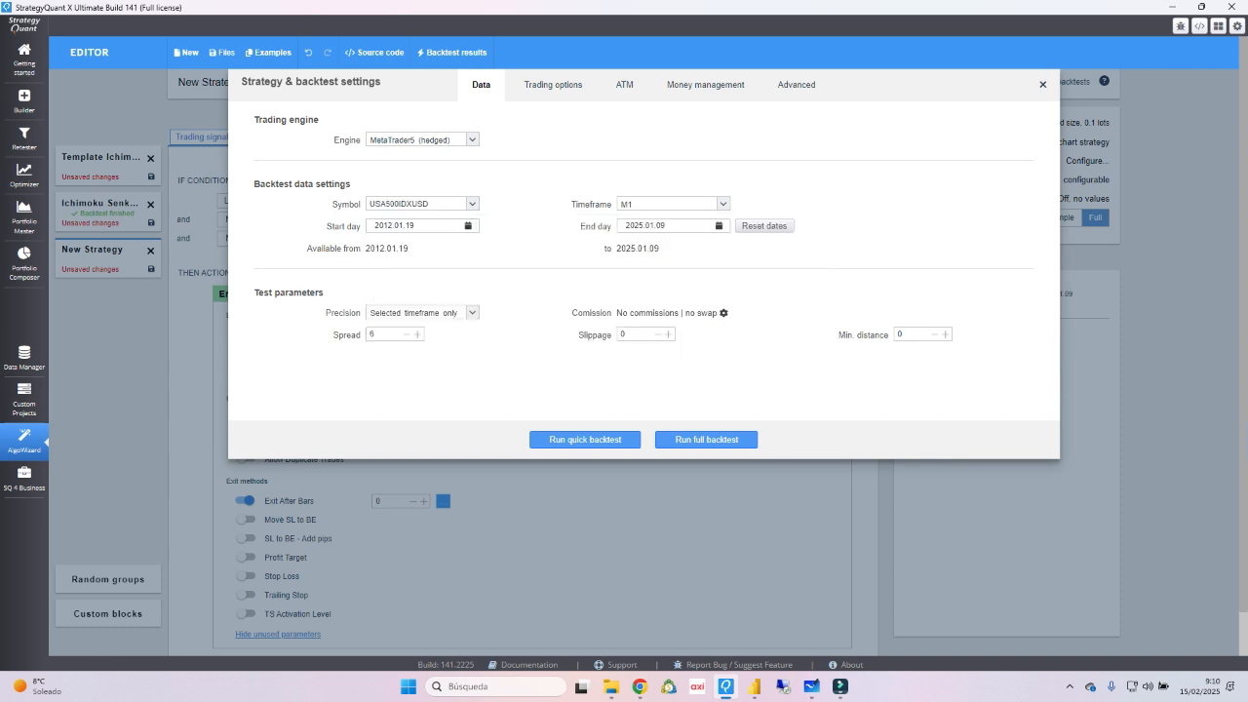
pyautogui.click(682, 204)
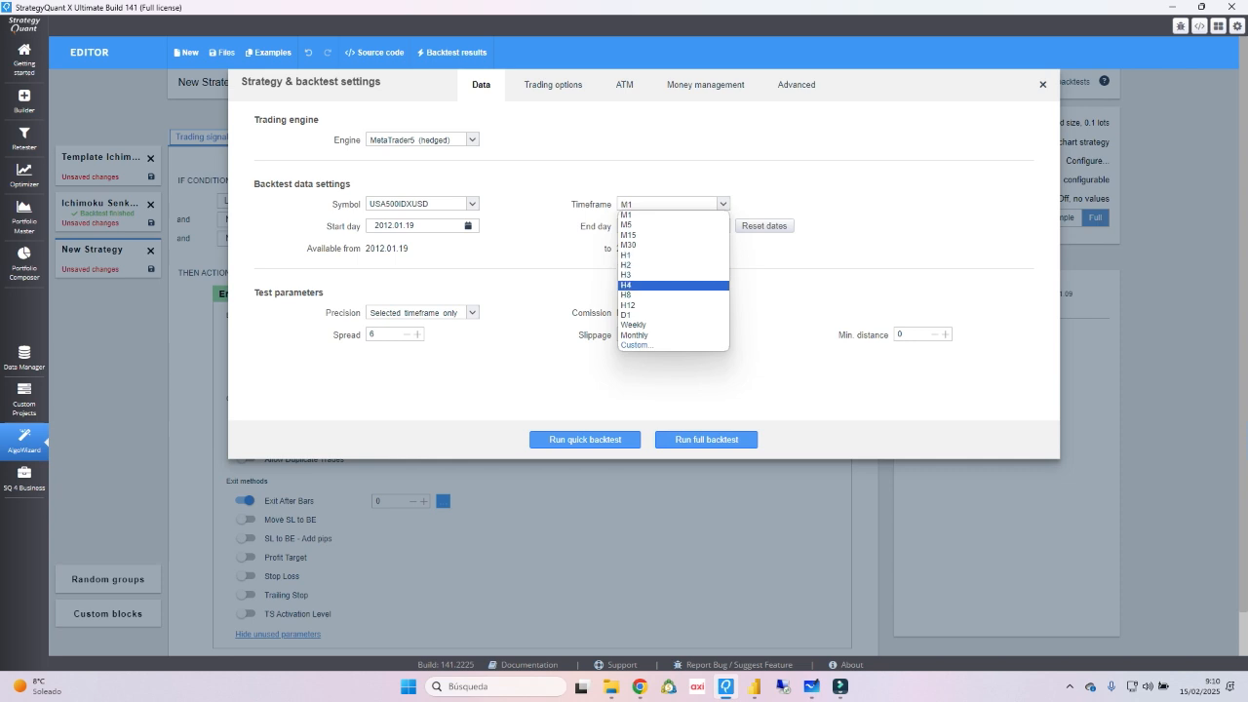
pyautogui.click(663, 284)
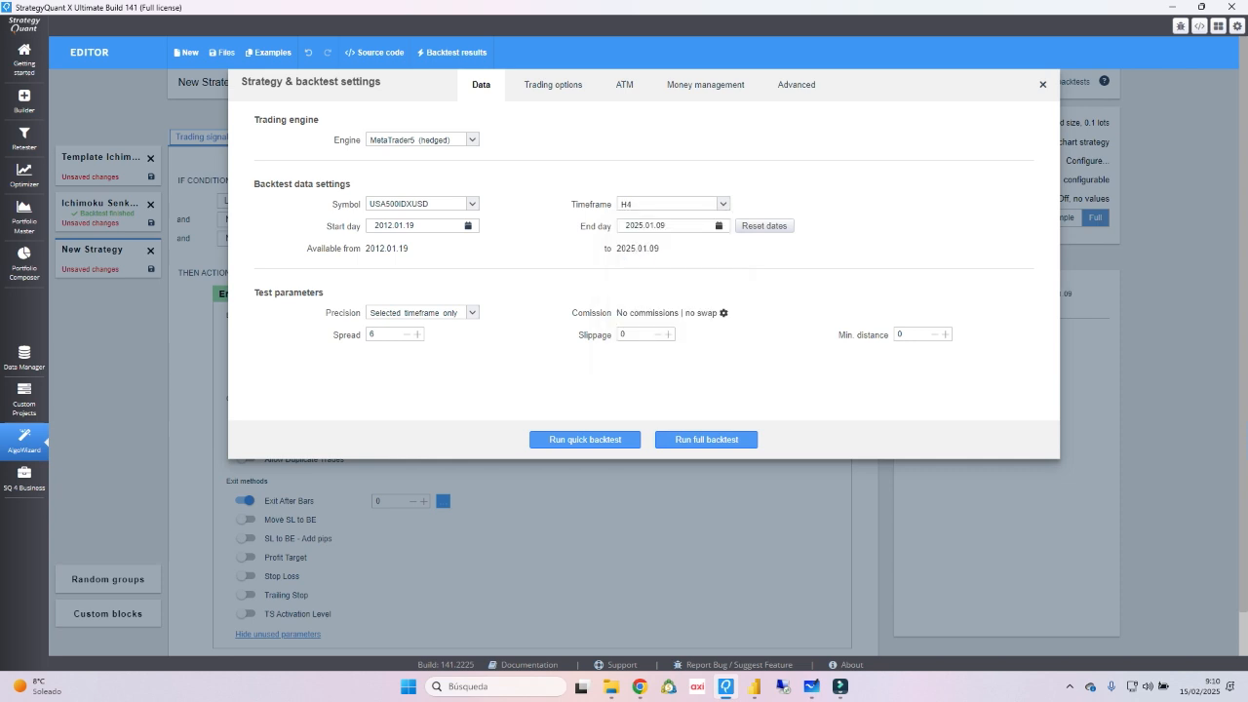
pyautogui.click(1042, 85)
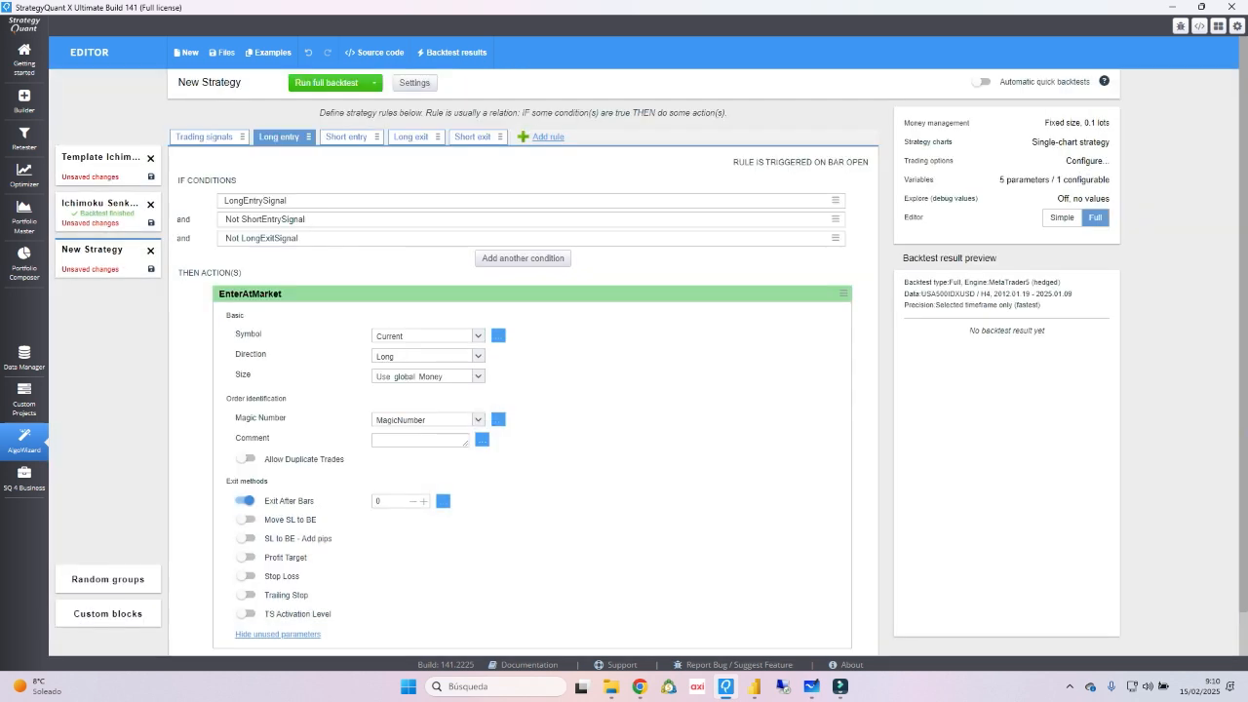
# Set Exit After Bars to 5 for the long entry action and run a full backtest
pyautogui.scroll(-1, 624, 360)
pyautogui.click(377, 454)
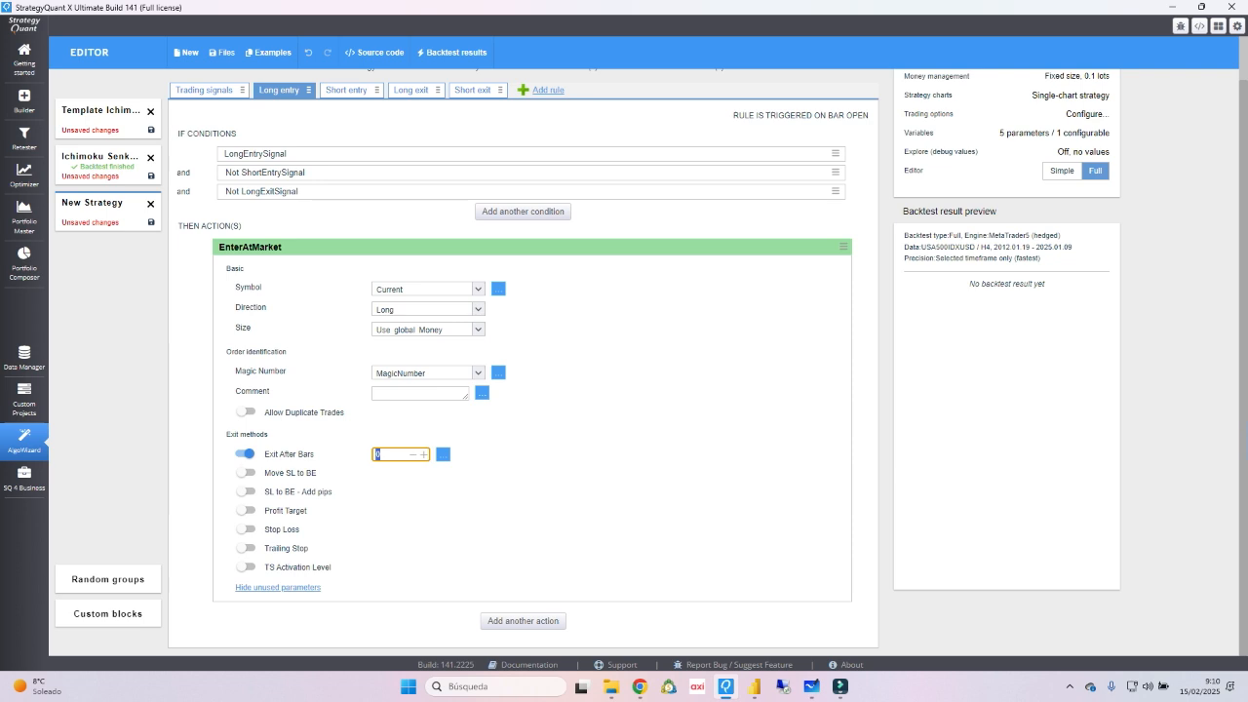
pyautogui.write('5')
pyautogui.scroll(2, 522, 361)
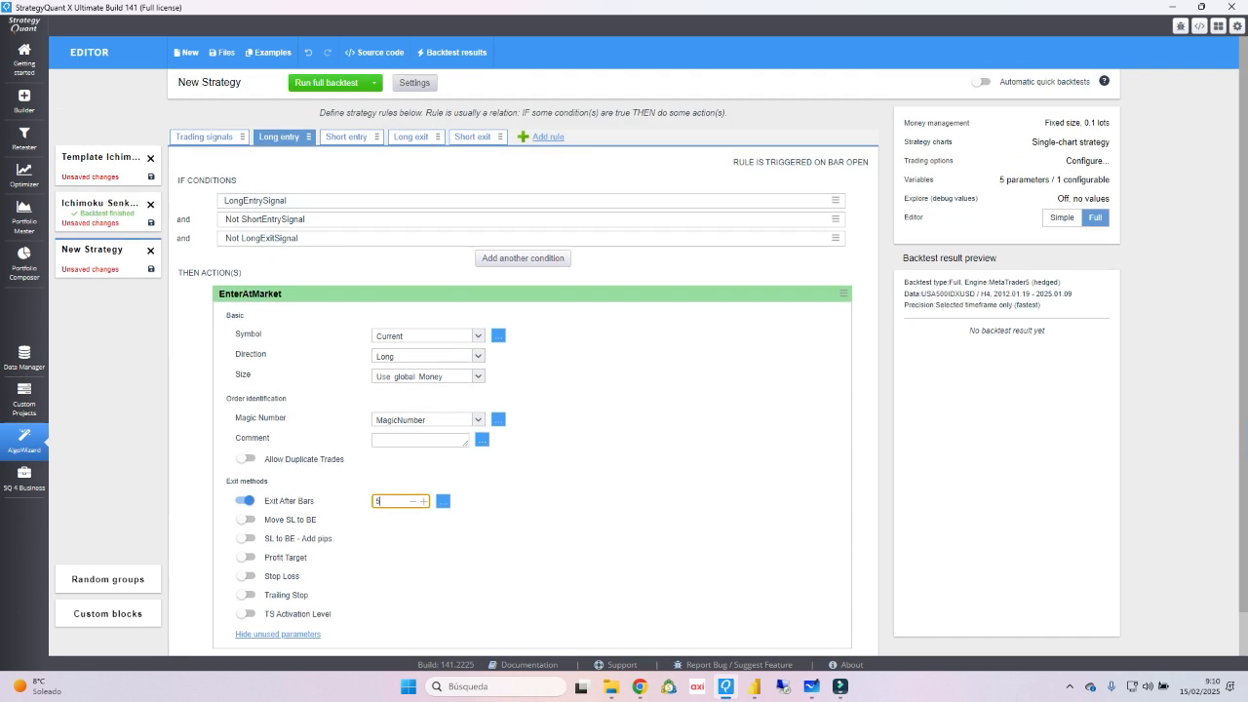
pyautogui.click(373, 83)
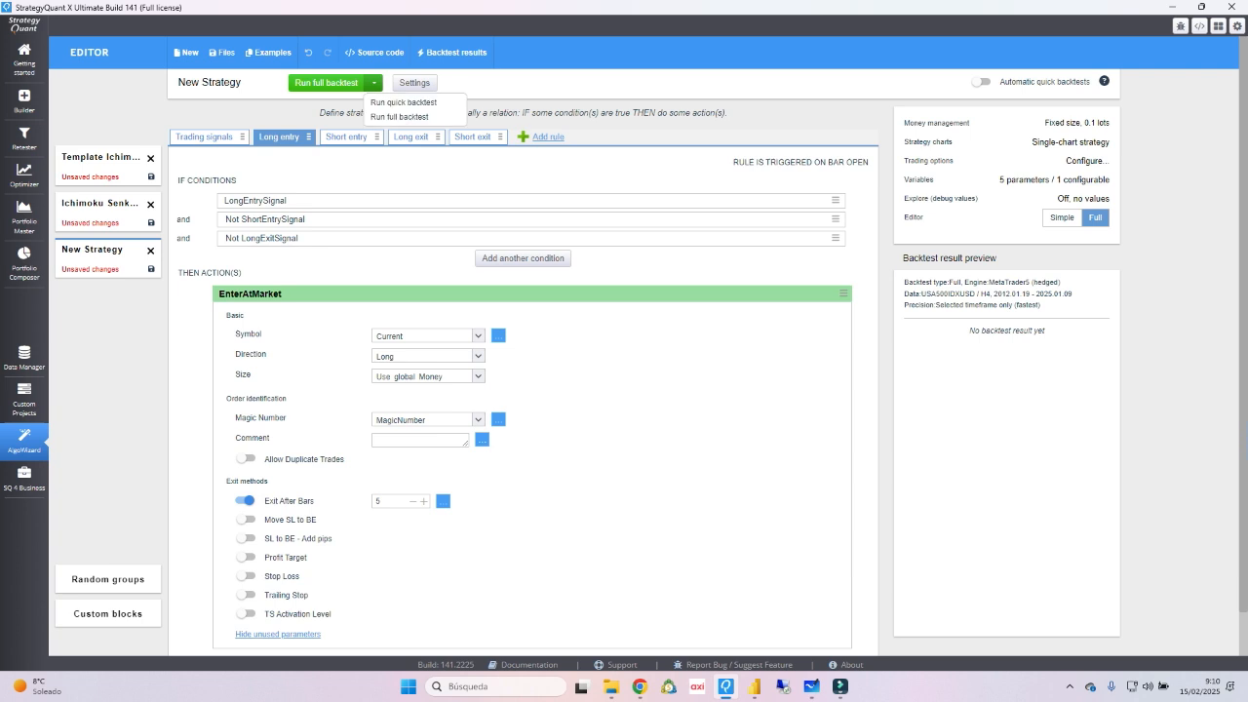
pyautogui.click(400, 116)
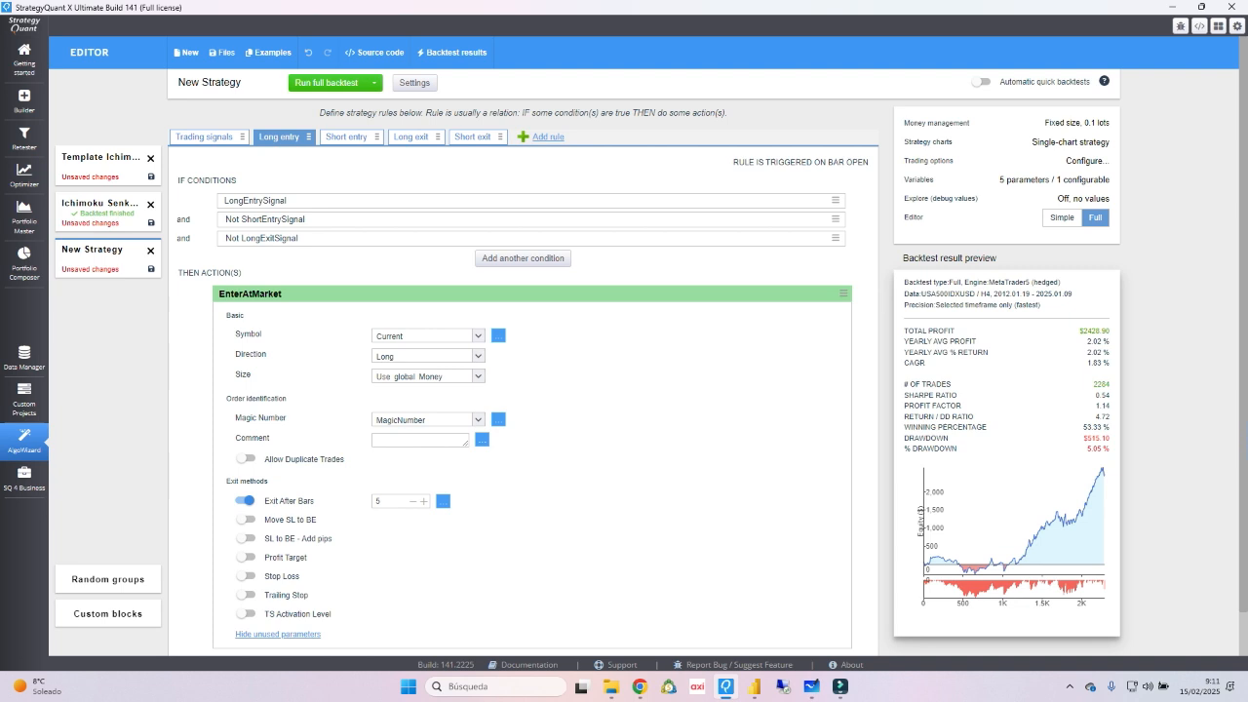
# Save the strategy to file over the existing "Ichimoku Senkou A greater than B.sqx" in the 02 Quant Matrix Course folder
pyautogui.click(220, 52)
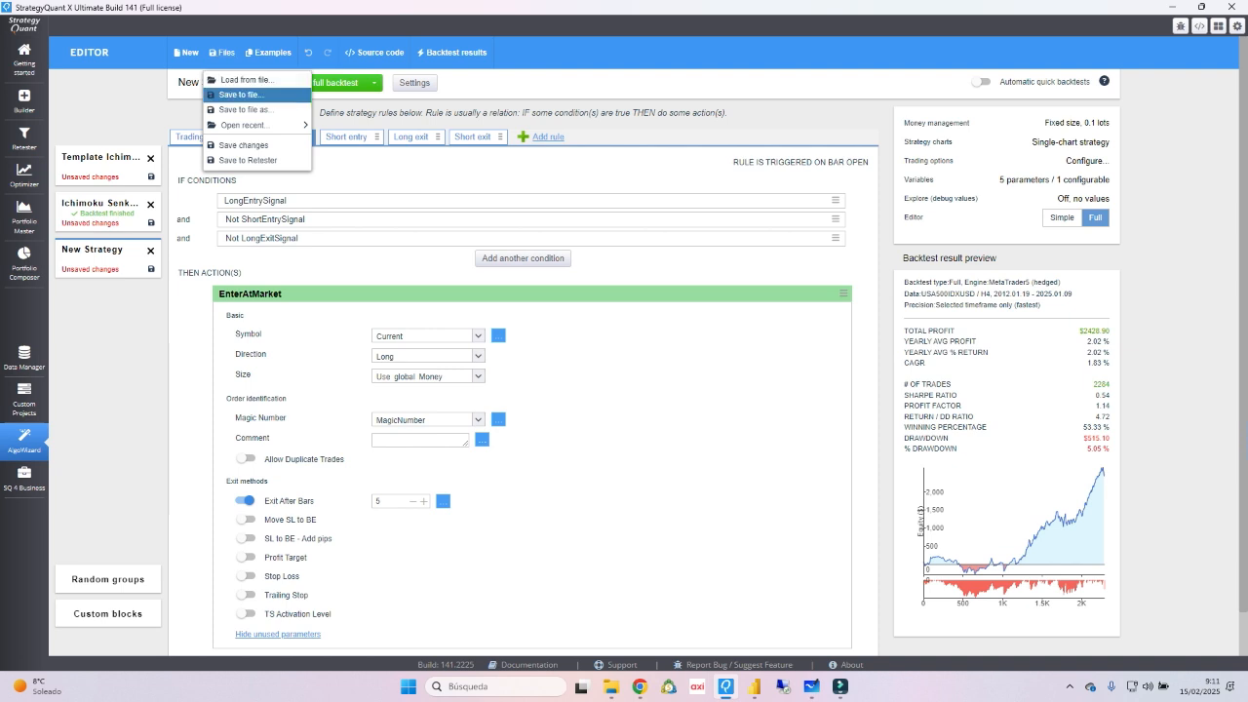
pyautogui.click(244, 95)
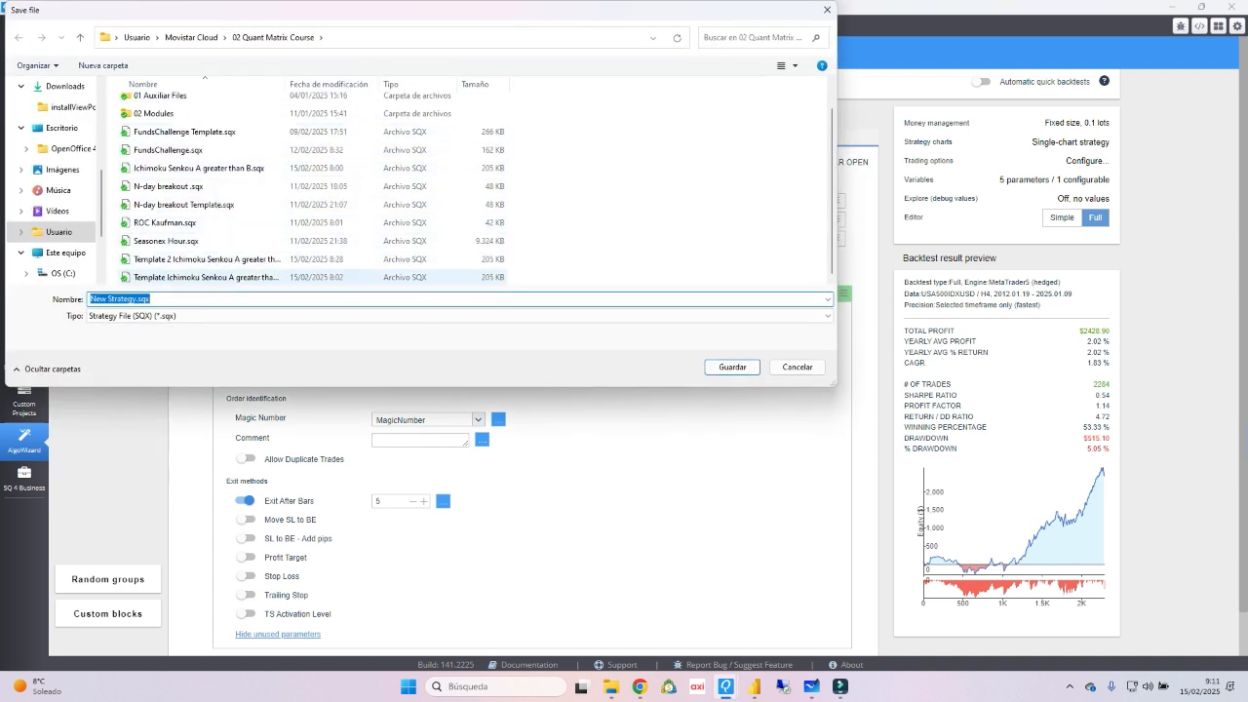
pyautogui.click(199, 167)
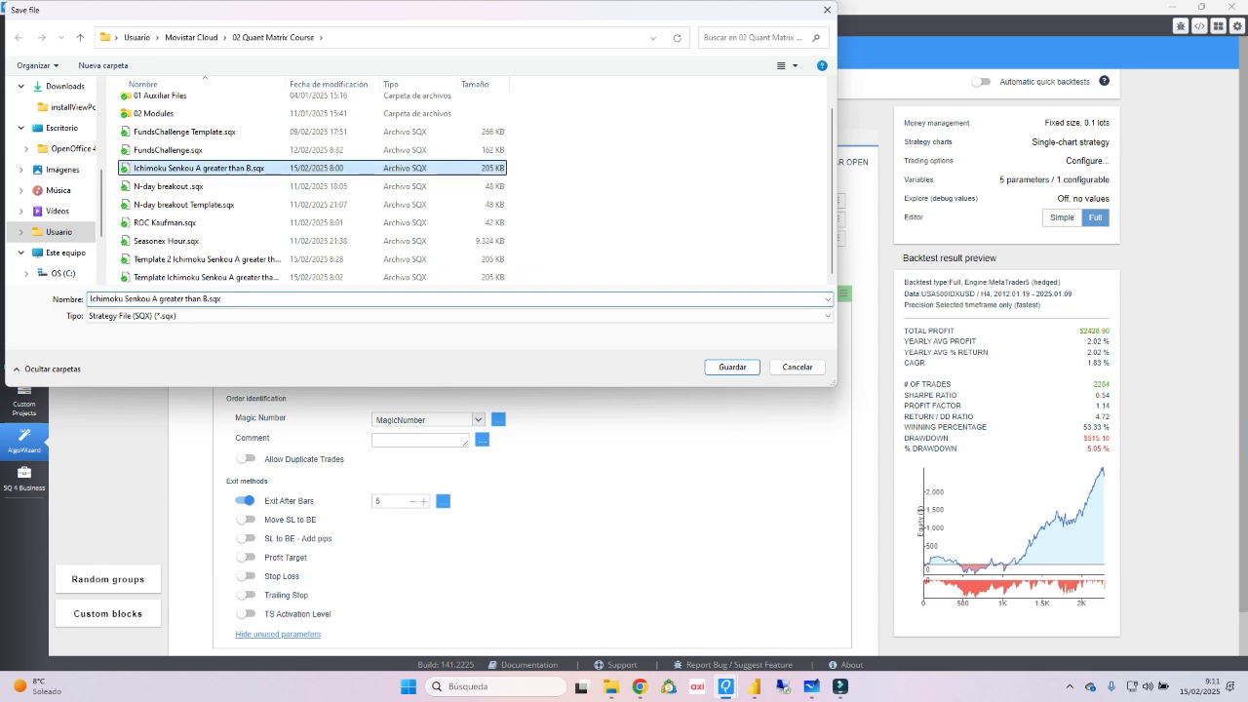
pyautogui.press('Return')
pyautogui.press('Left')
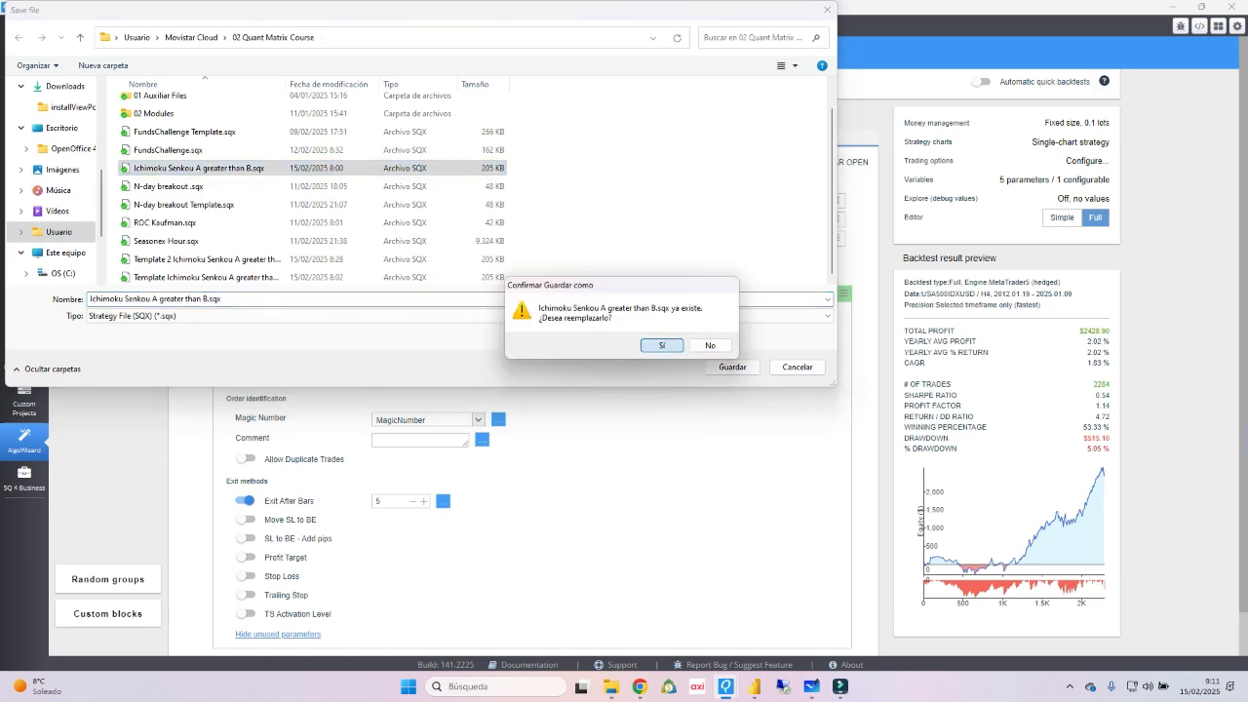
pyautogui.press('Return')
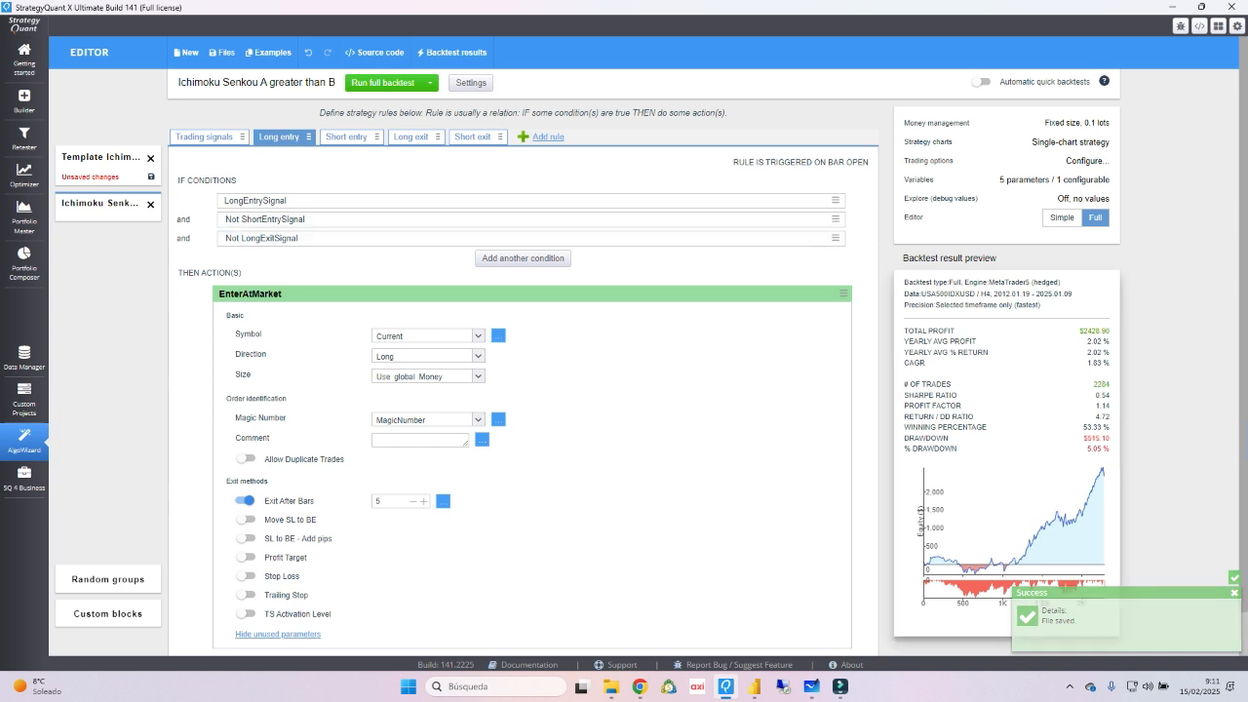
# Check the workflow diagram in Microsoft Whiteboard and turn on strategy template mode in StrategyQuant X's advanced strategy settings
pyautogui.click(810, 686)
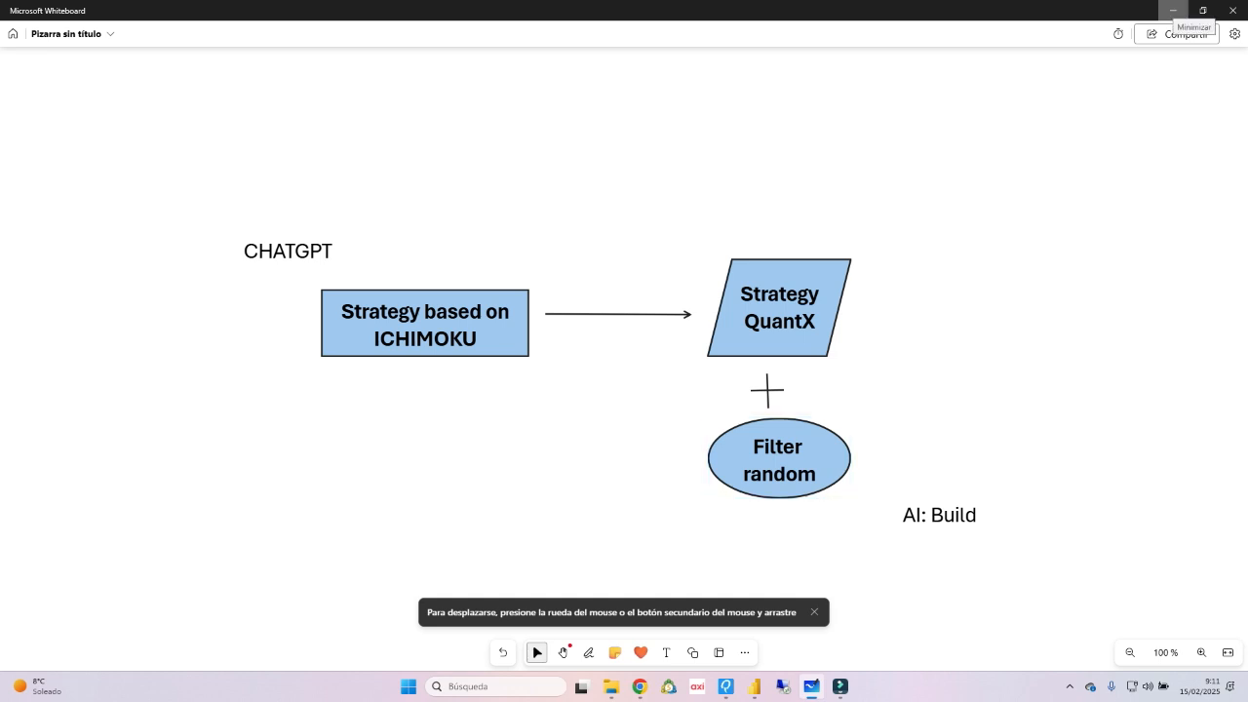
pyautogui.click(1172, 9)
pyautogui.click(471, 83)
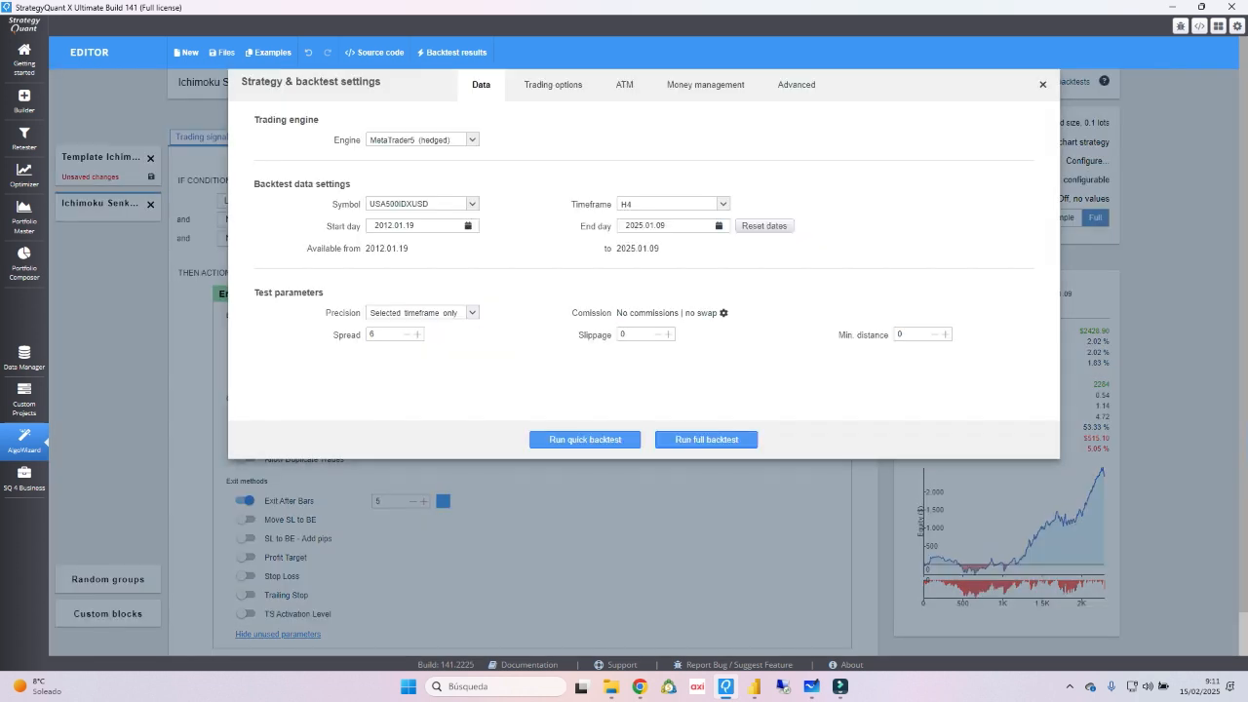
pyautogui.click(797, 85)
pyautogui.click(269, 131)
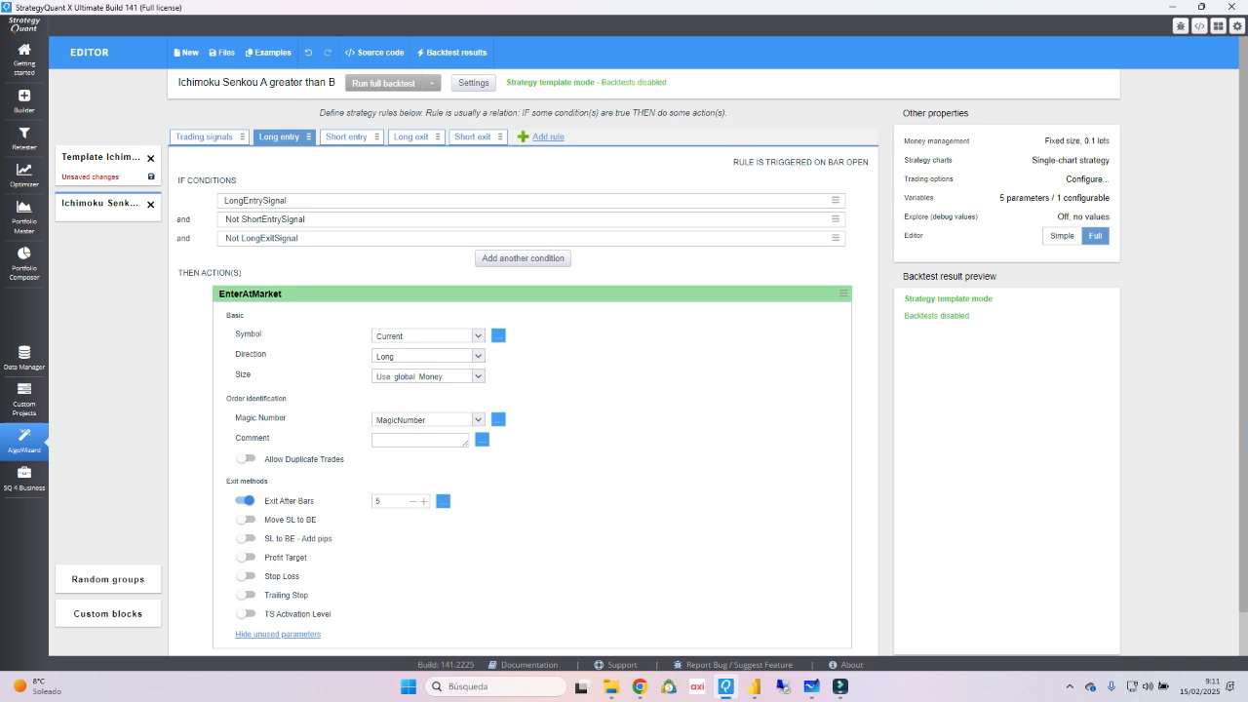
# Add a RandomCondition block as a third LongEntrySignal condition and check it against the Microsoft Whiteboard diagram
pyautogui.click(203, 137)
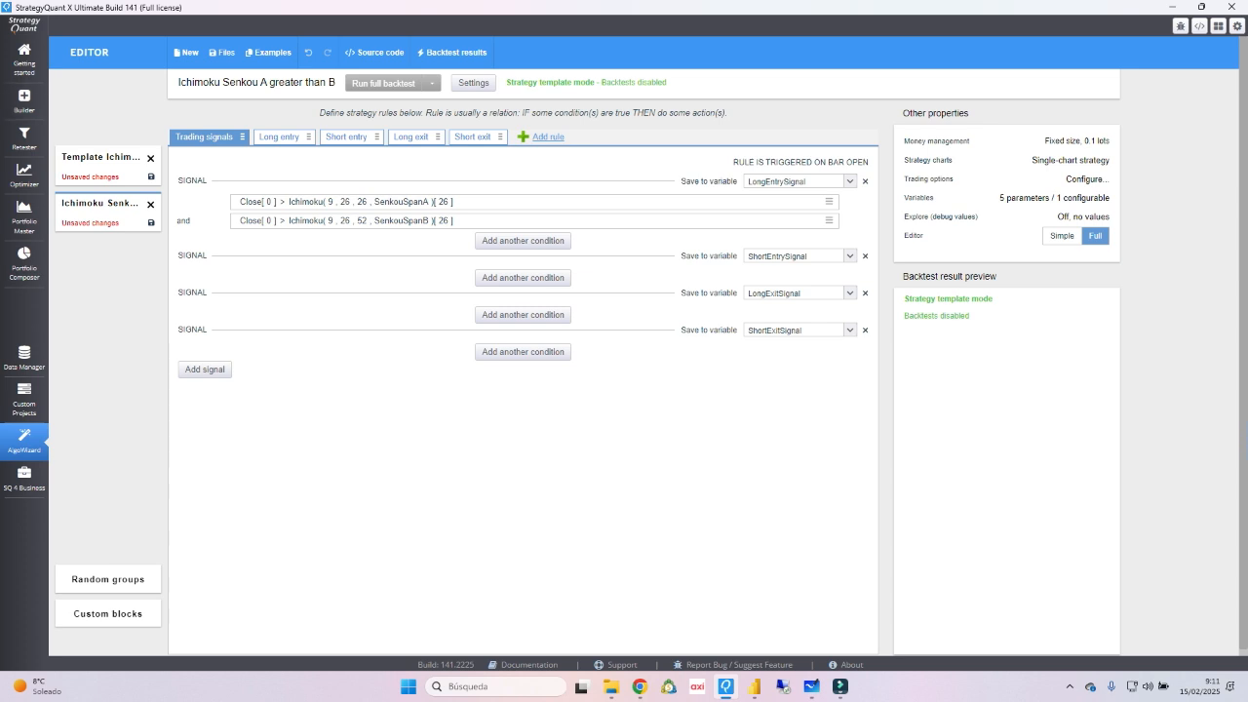
pyautogui.click(523, 241)
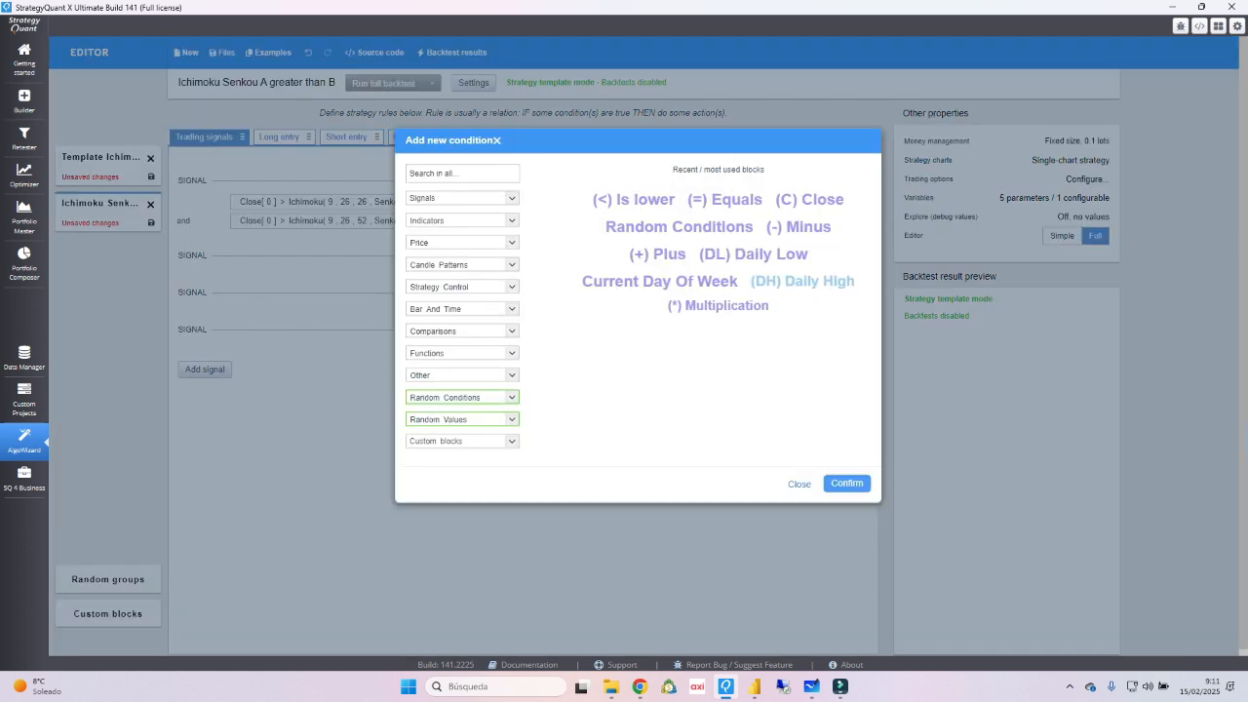
pyautogui.click(462, 398)
pyautogui.click(453, 419)
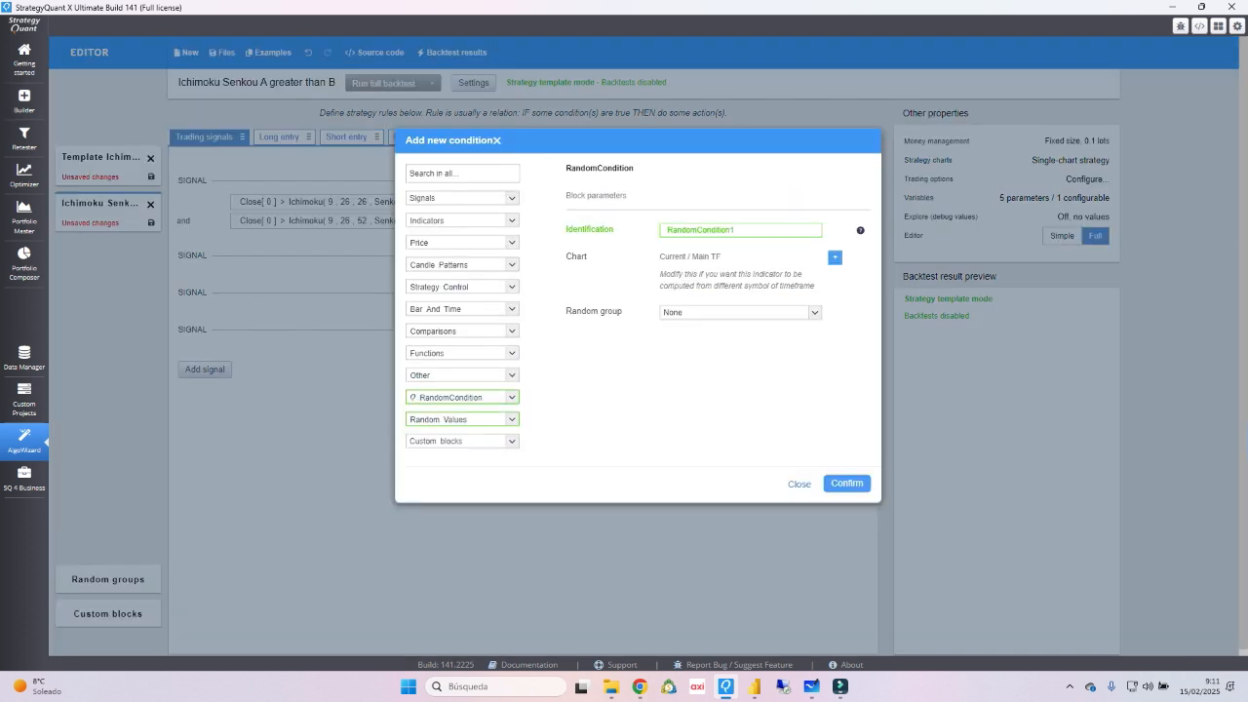
pyautogui.click(846, 482)
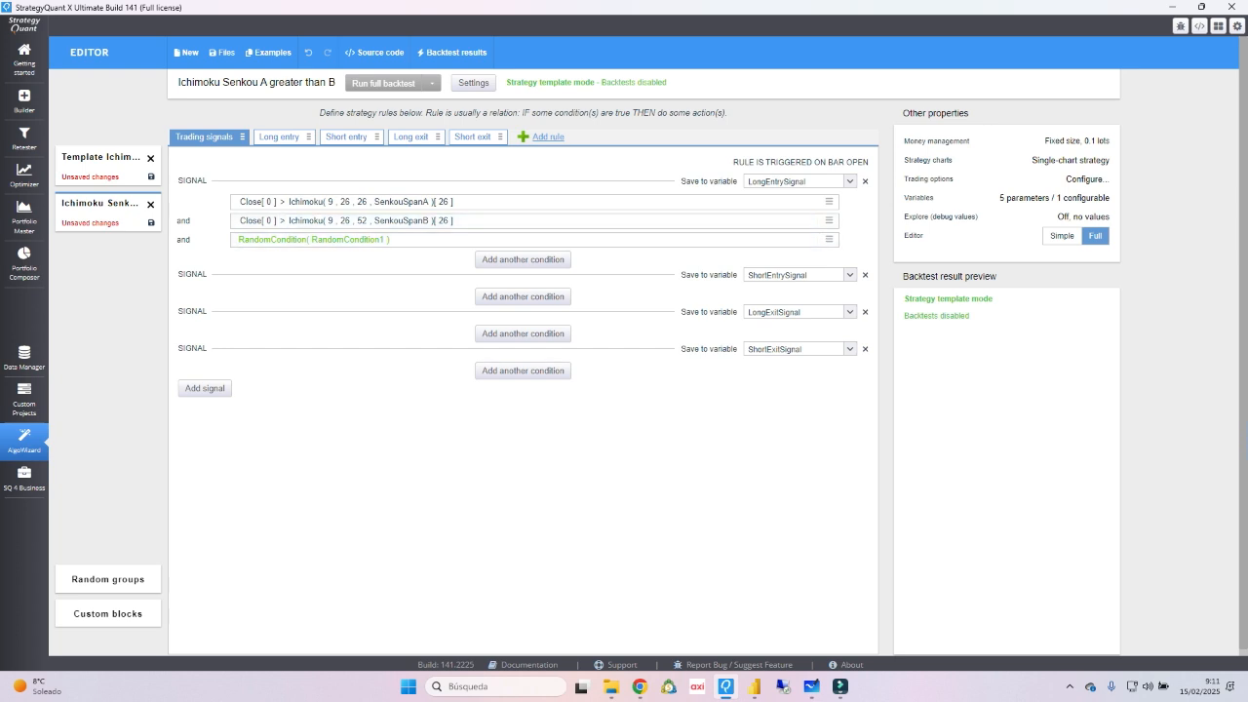
pyautogui.click(812, 687)
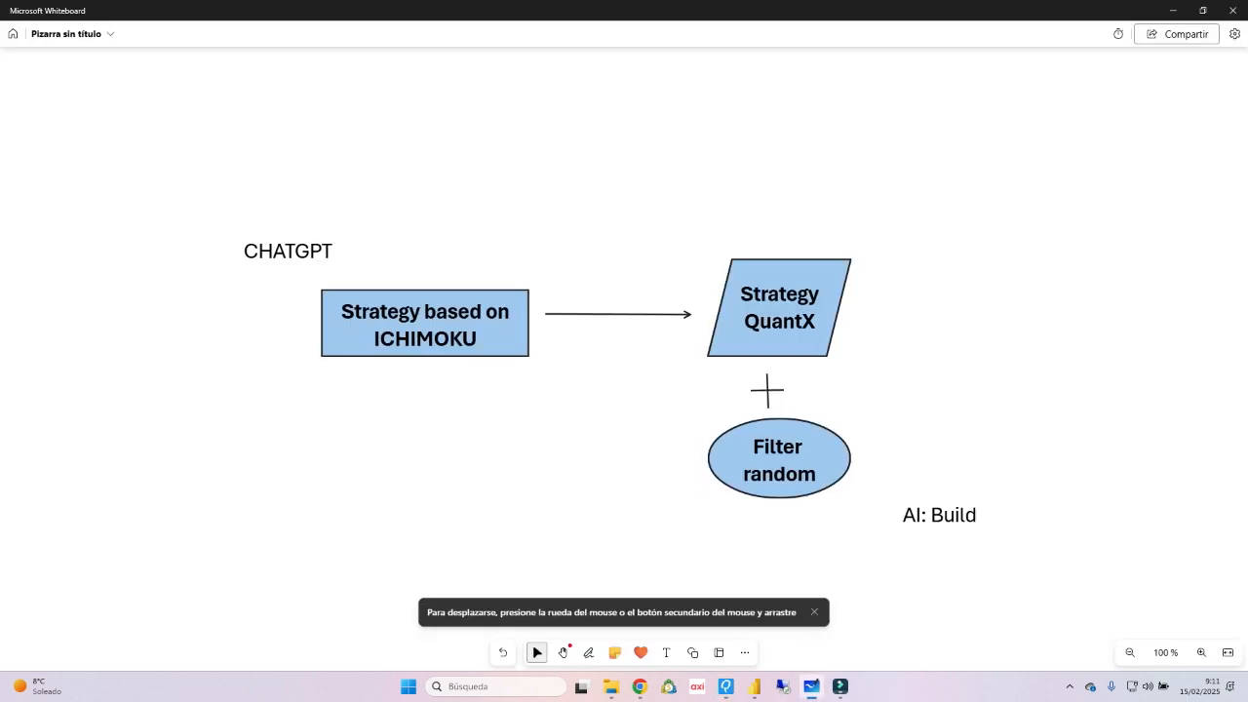
pyautogui.click(1173, 10)
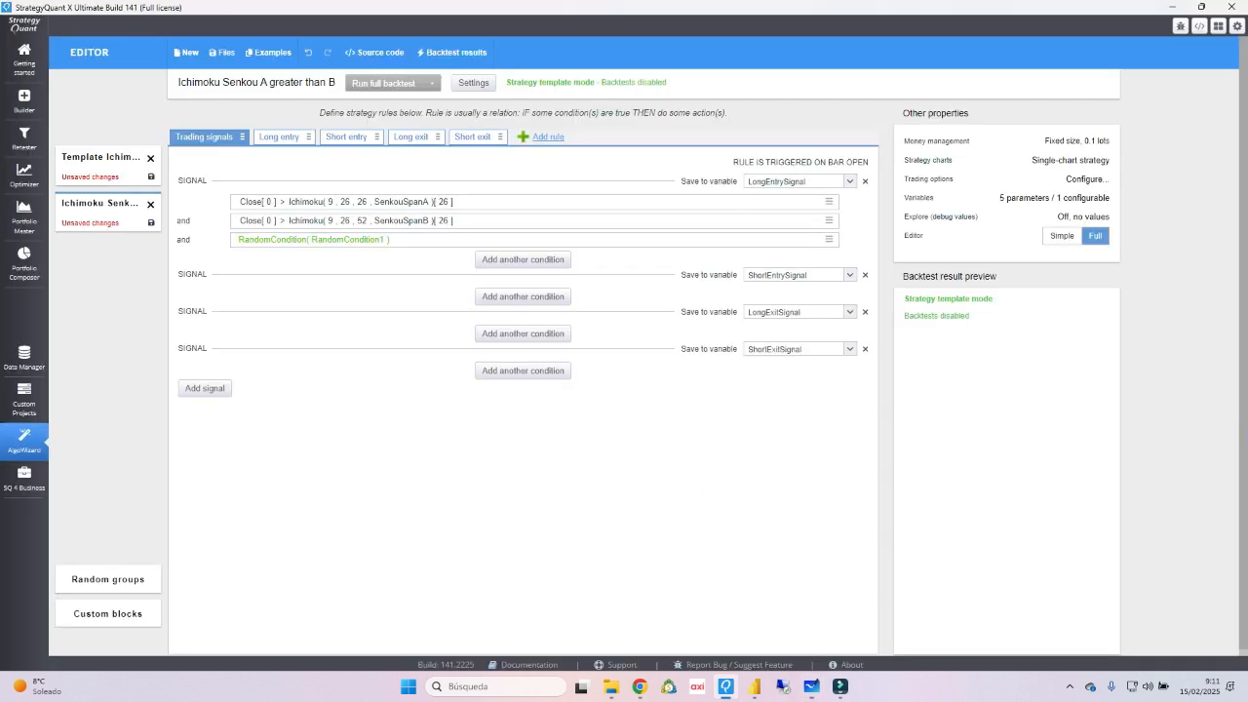
# Make Exit After Bars in the long entry action randomly generated with the range 1:10:1
pyautogui.click(279, 137)
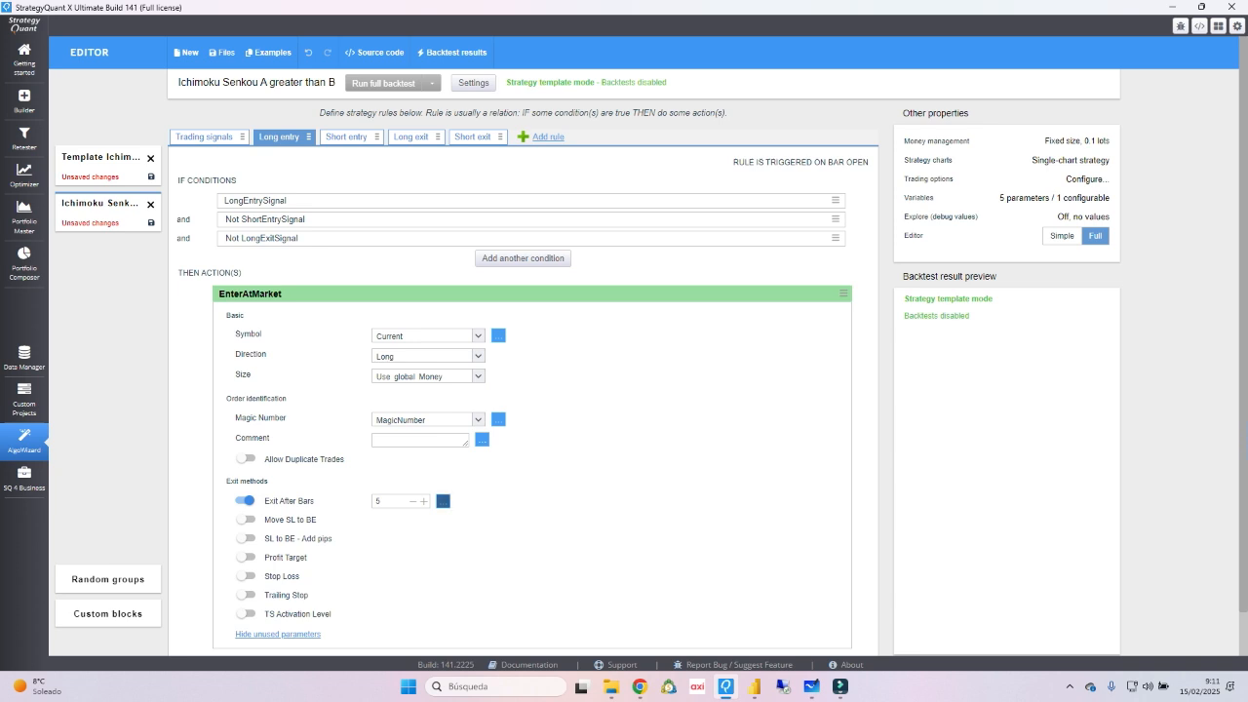
pyautogui.click(443, 501)
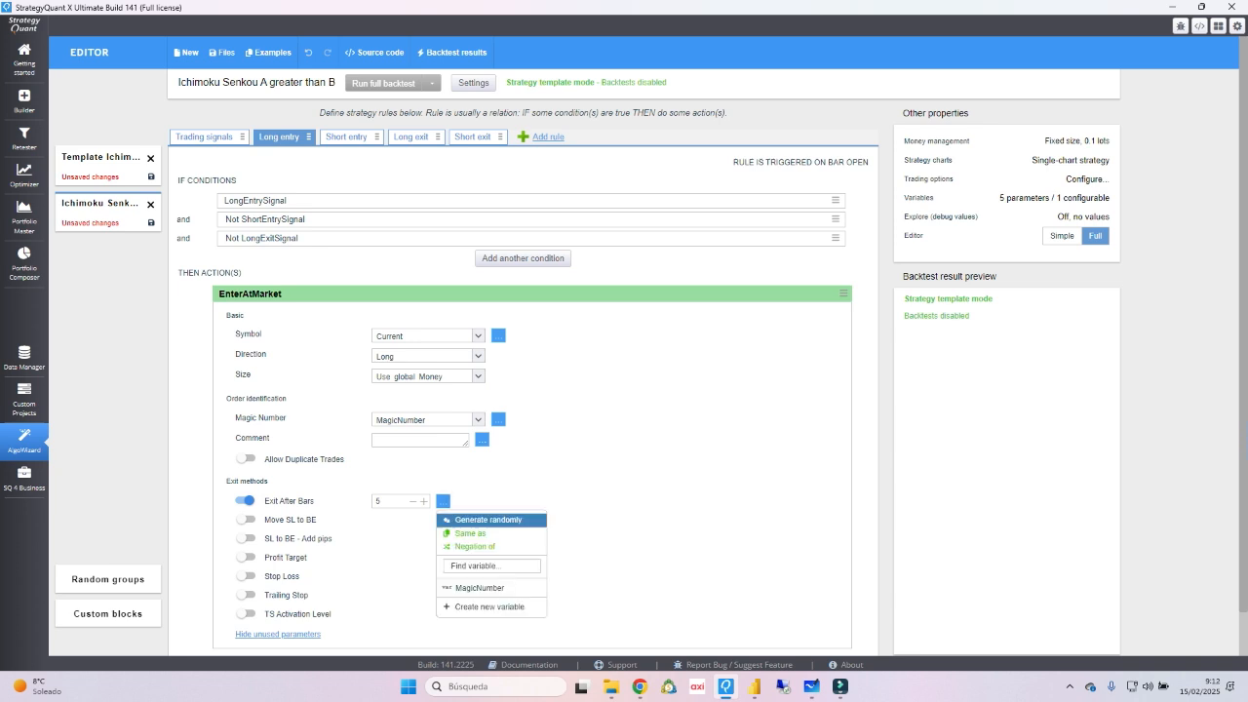
pyautogui.click(489, 521)
pyautogui.moveTo(466, 522); pyautogui.dragTo(438, 521)
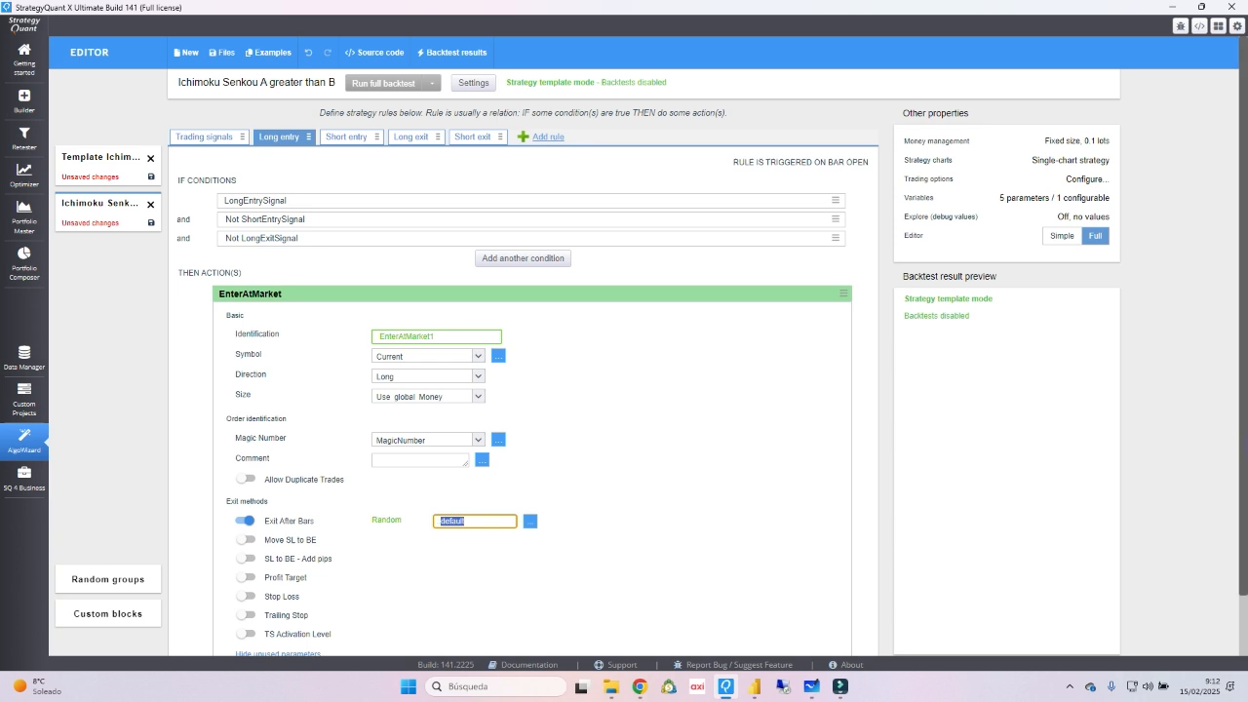
pyautogui.write('1:10:1')
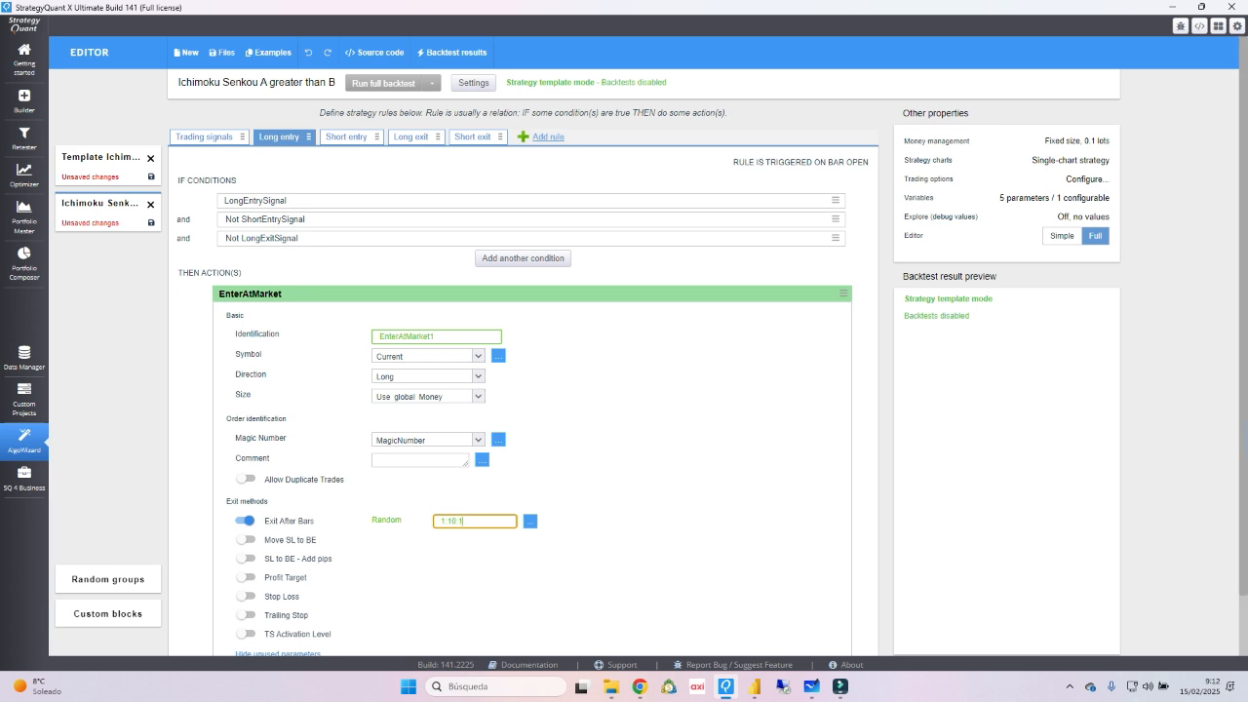
# Enable Profit Target and Stop Loss in the long entry action and make both randomly generated
pyautogui.scroll(-1, 652, 363)
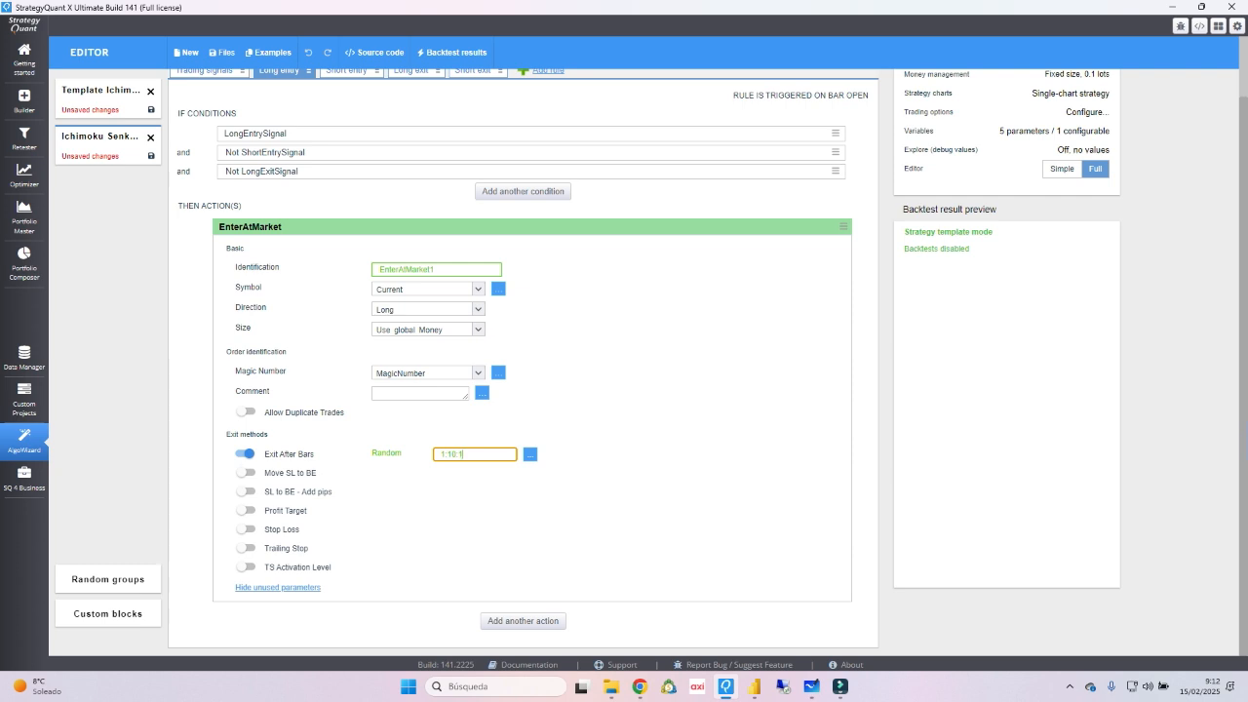
pyautogui.click(246, 510)
pyautogui.click(246, 530)
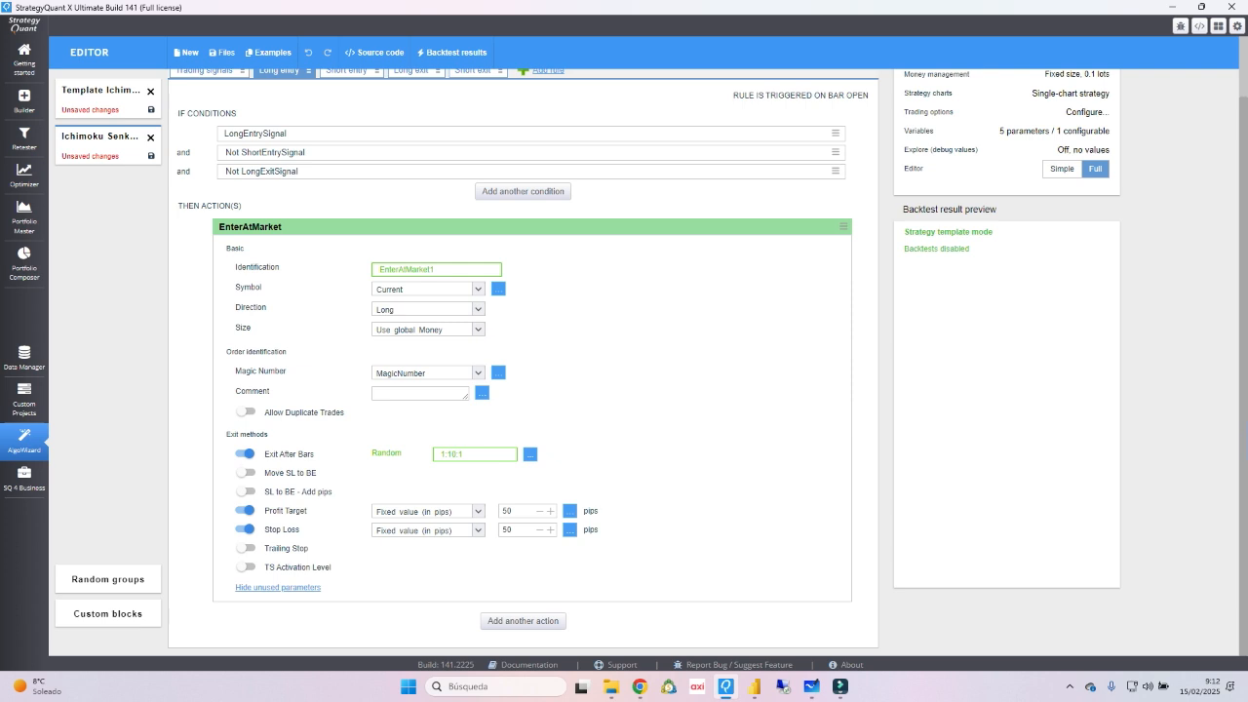
pyautogui.click(569, 510)
pyautogui.click(612, 528)
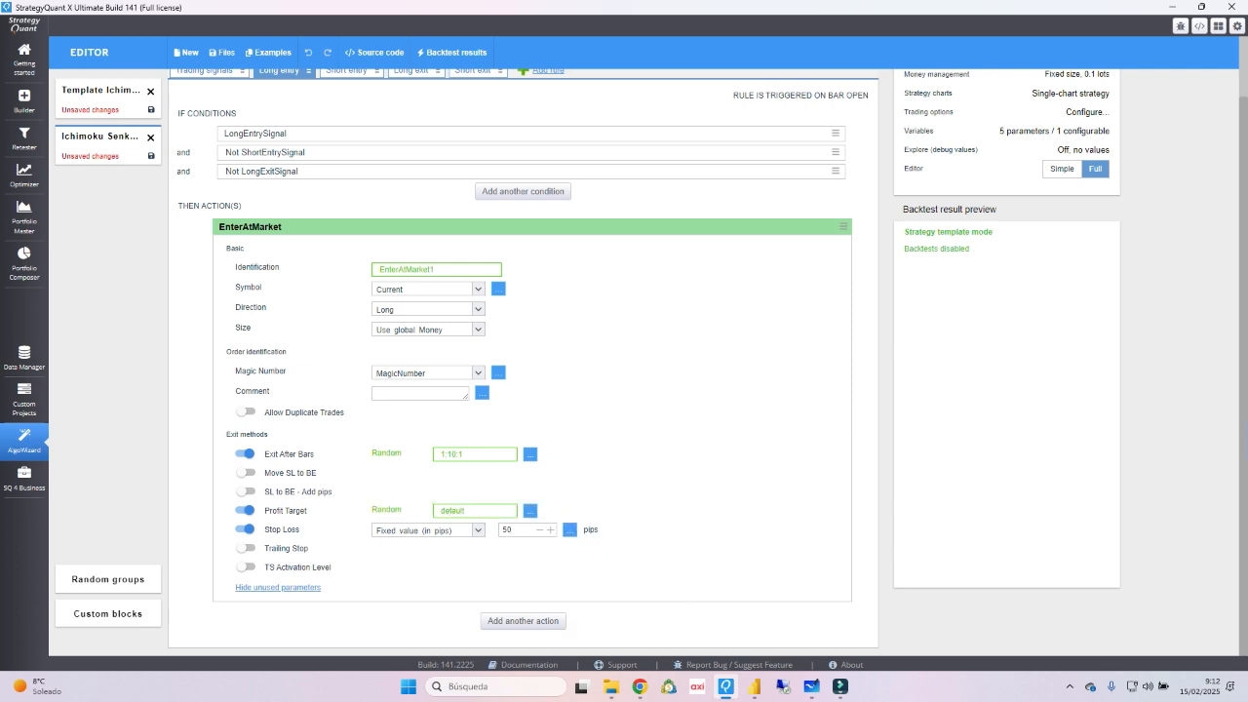
pyautogui.click(569, 530)
pyautogui.click(612, 548)
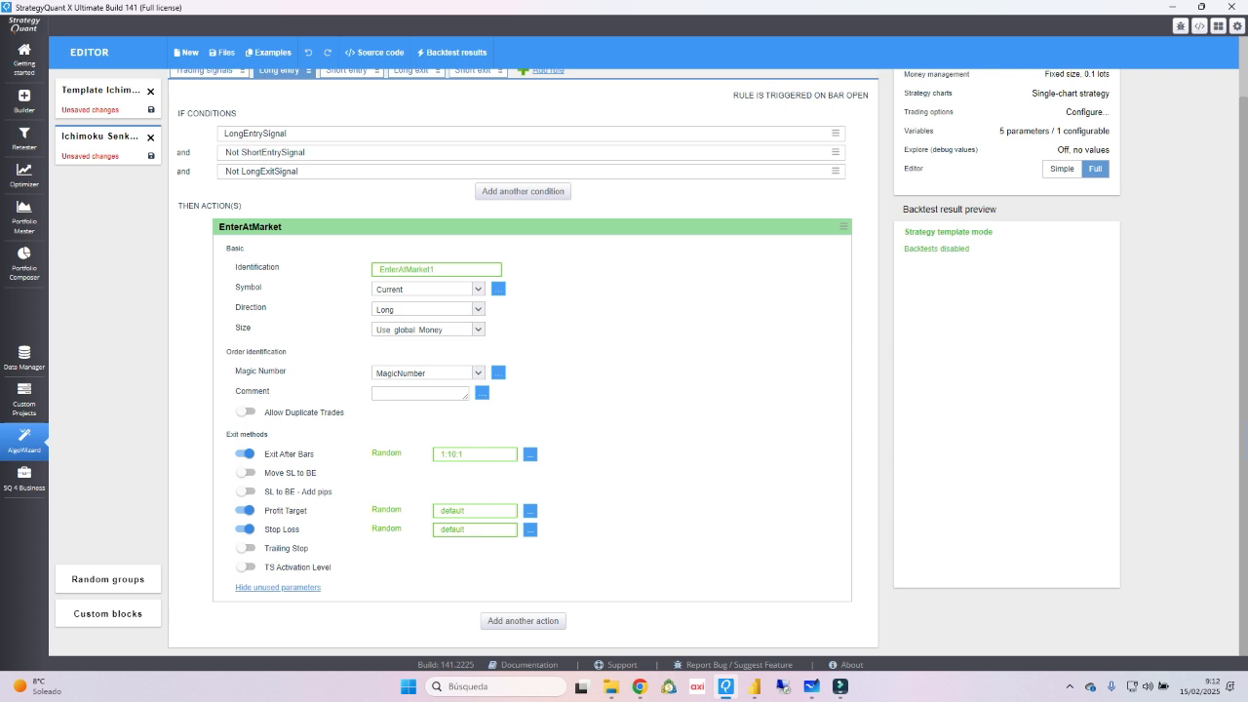
# Save the template changes to the strategy's existing file
pyautogui.scroll(2, 624, 371)
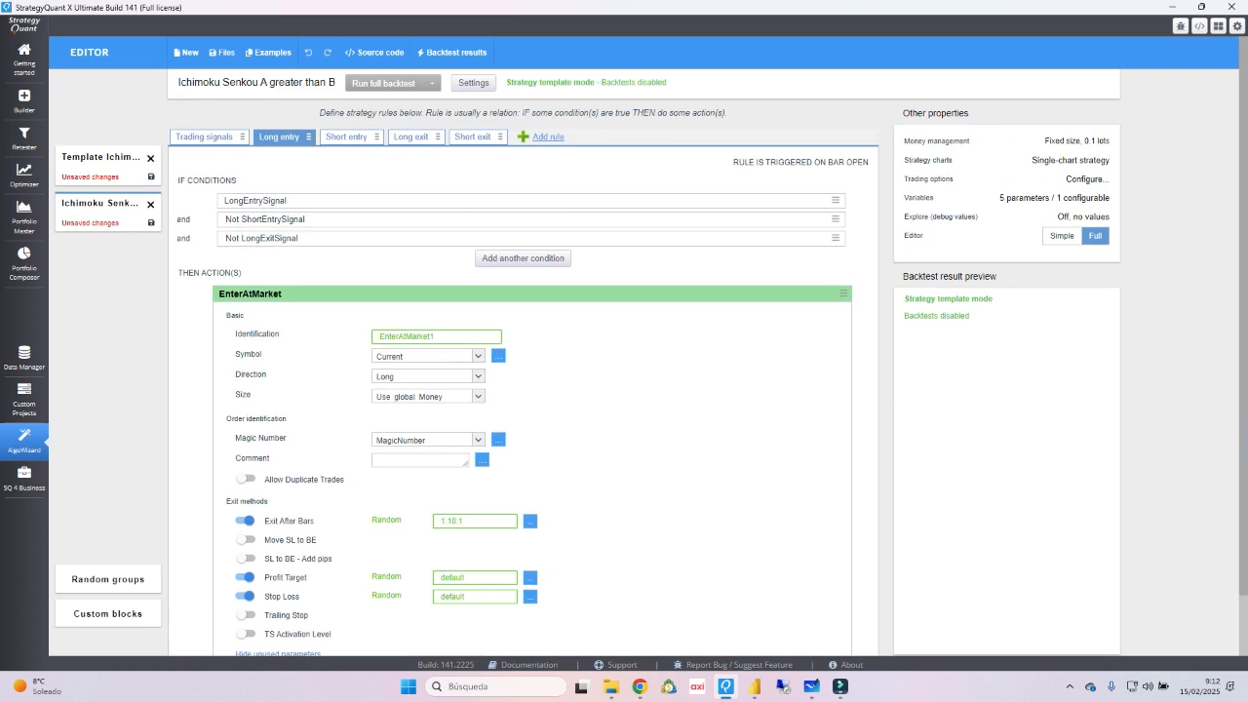
pyautogui.click(221, 53)
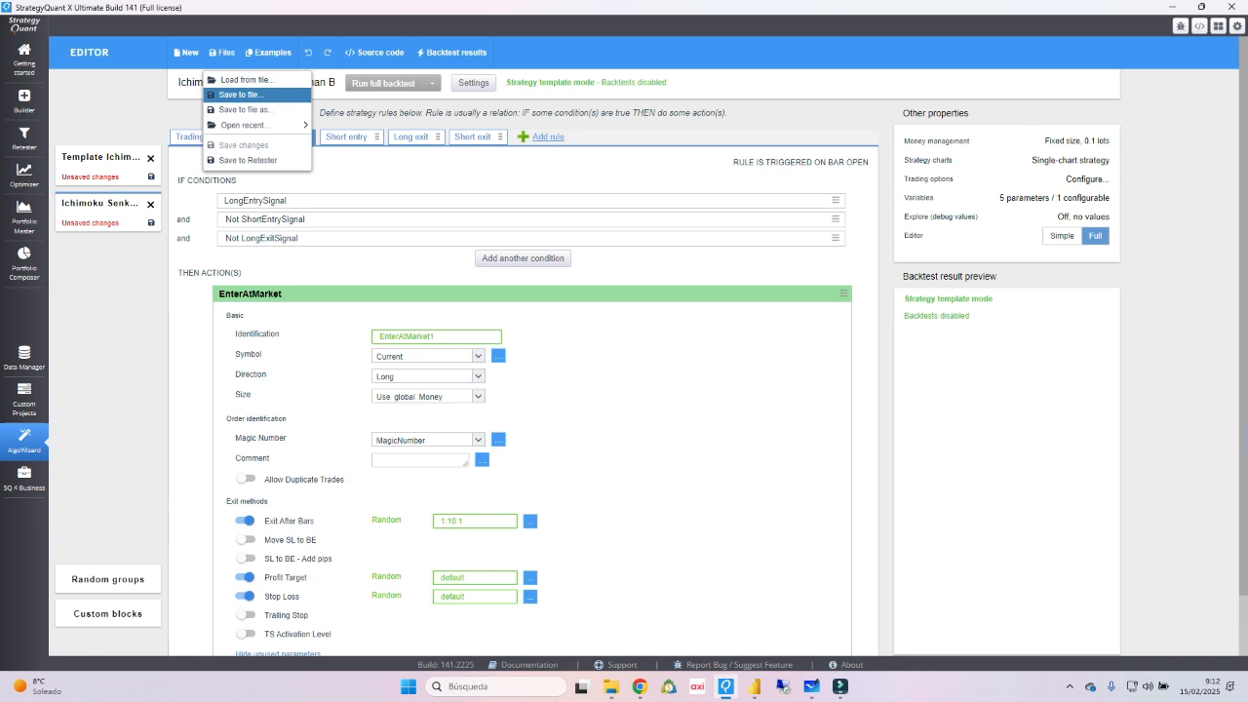
pyautogui.click(240, 95)
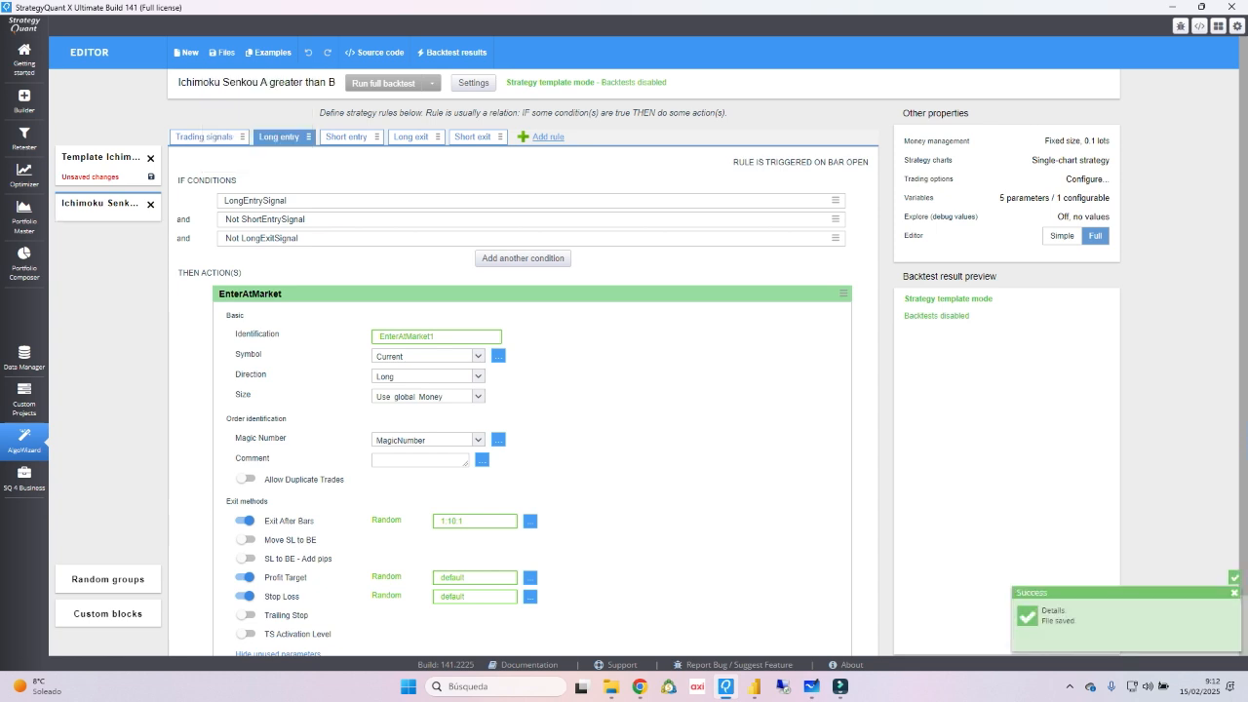
pyautogui.click(222, 52)
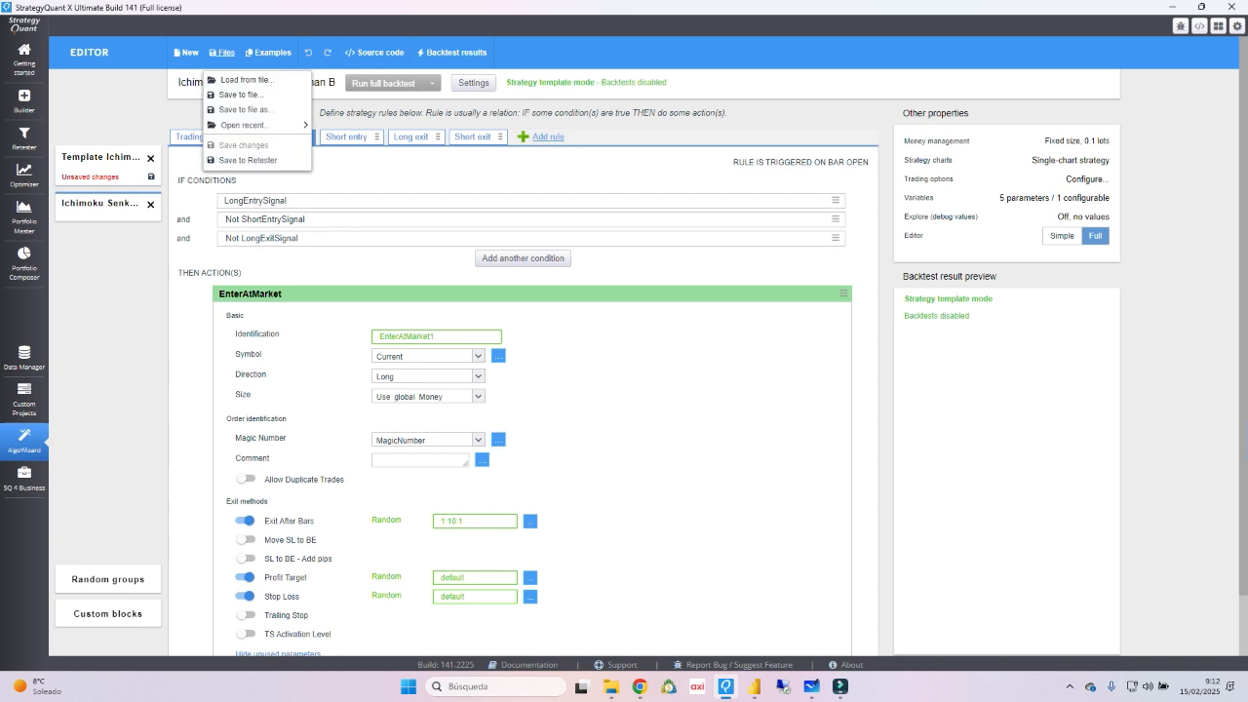
pyautogui.click(244, 110)
pyautogui.scroll(-1, 170, 278)
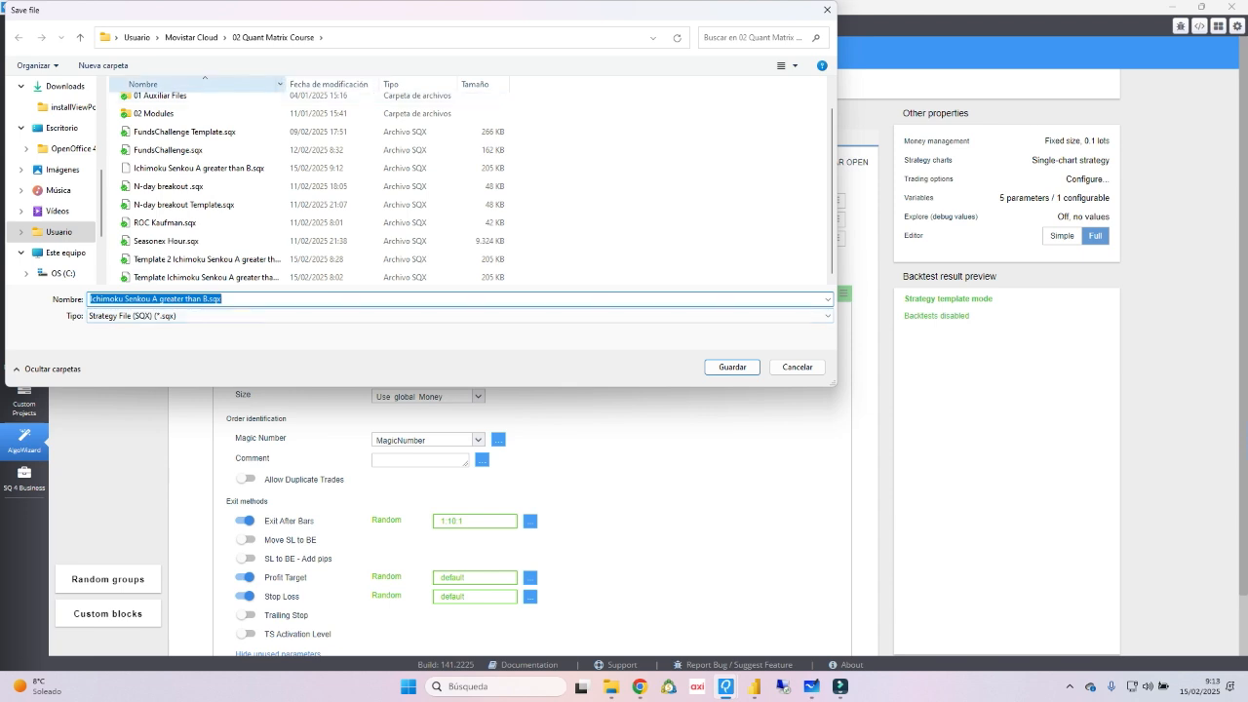
pyautogui.moveTo(285, 84); pyautogui.dragTo(457, 84)
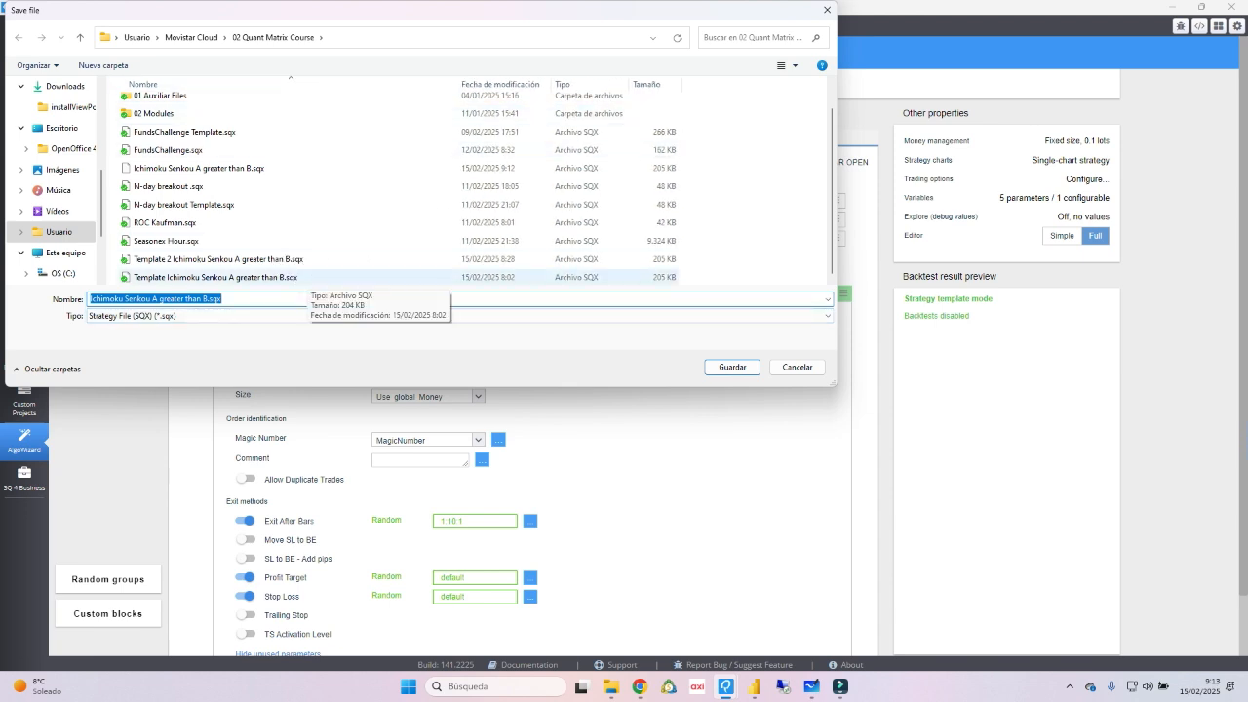
pyautogui.click(798, 366)
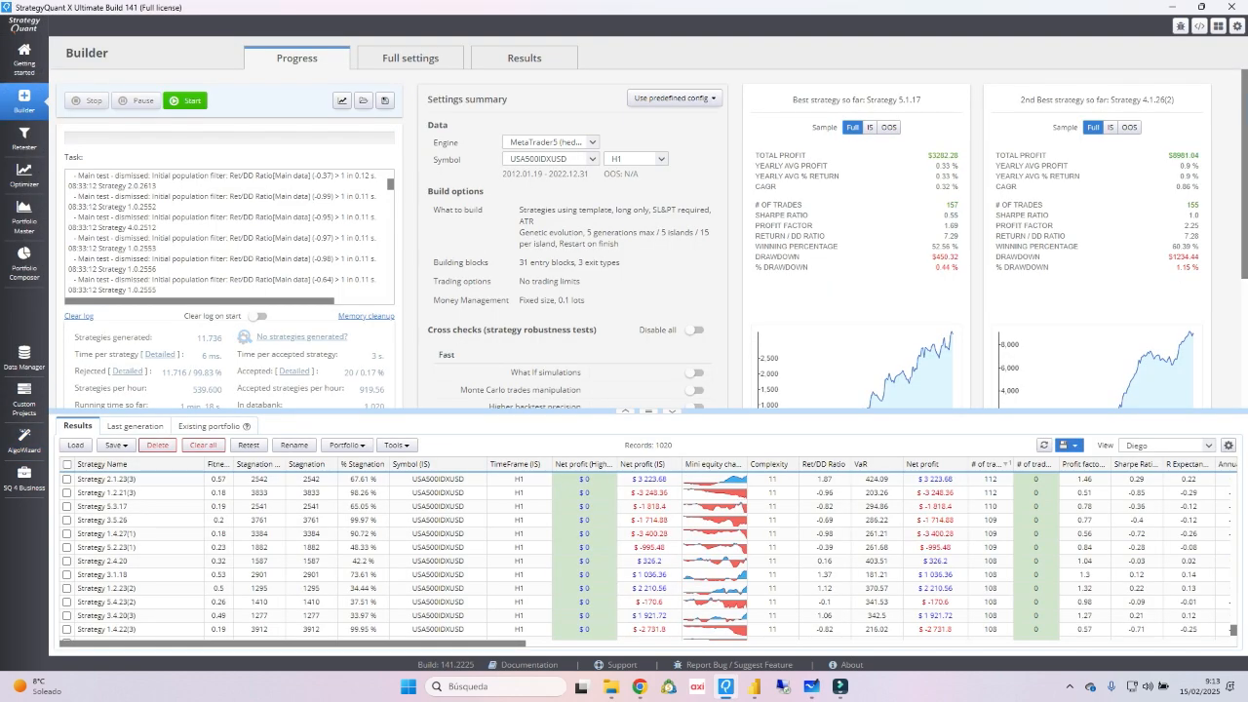
# Clear the Builder's results databank and load "Template Ichimoku Senkou A greater than B.sqx" as the strategy template
pyautogui.click(203, 444)
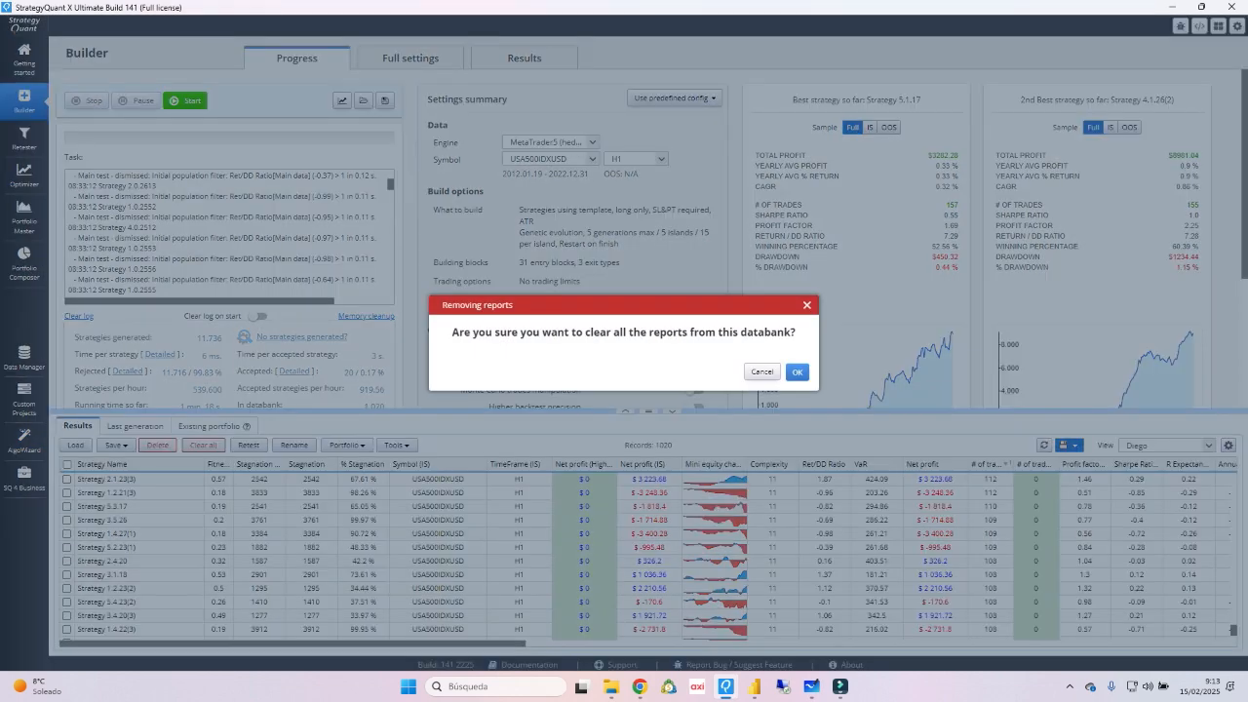
pyautogui.press('Return')
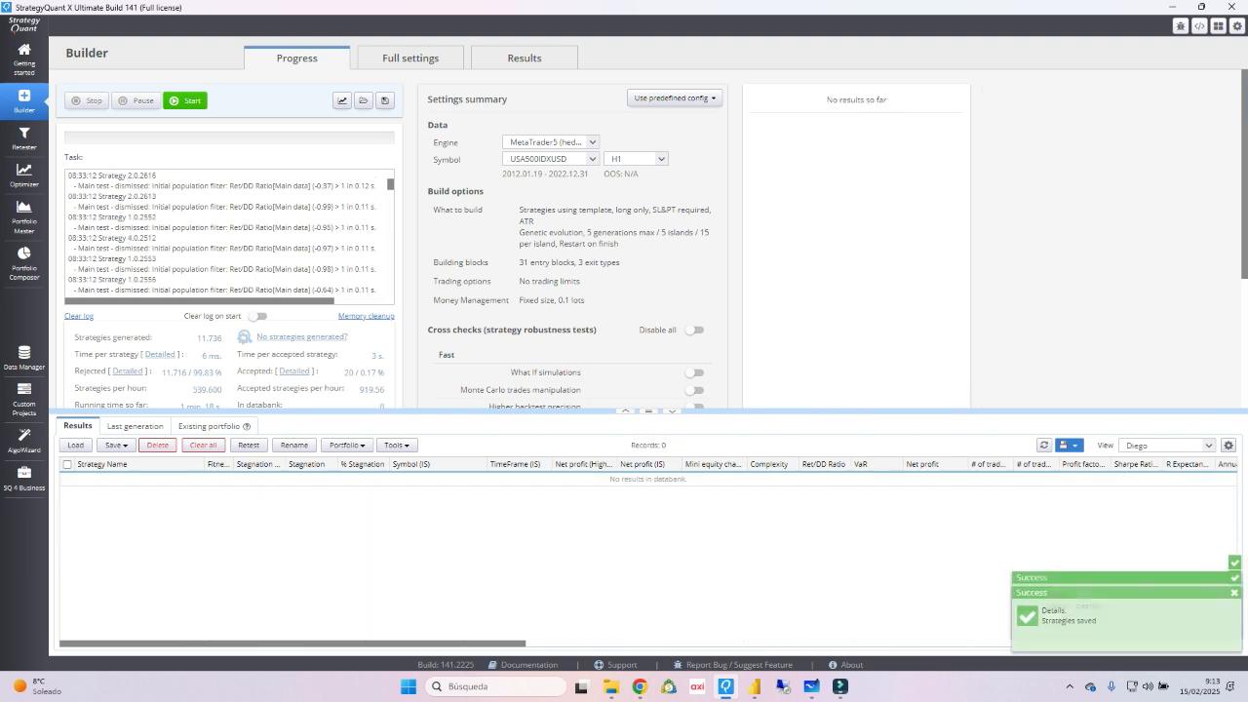
pyautogui.click(410, 57)
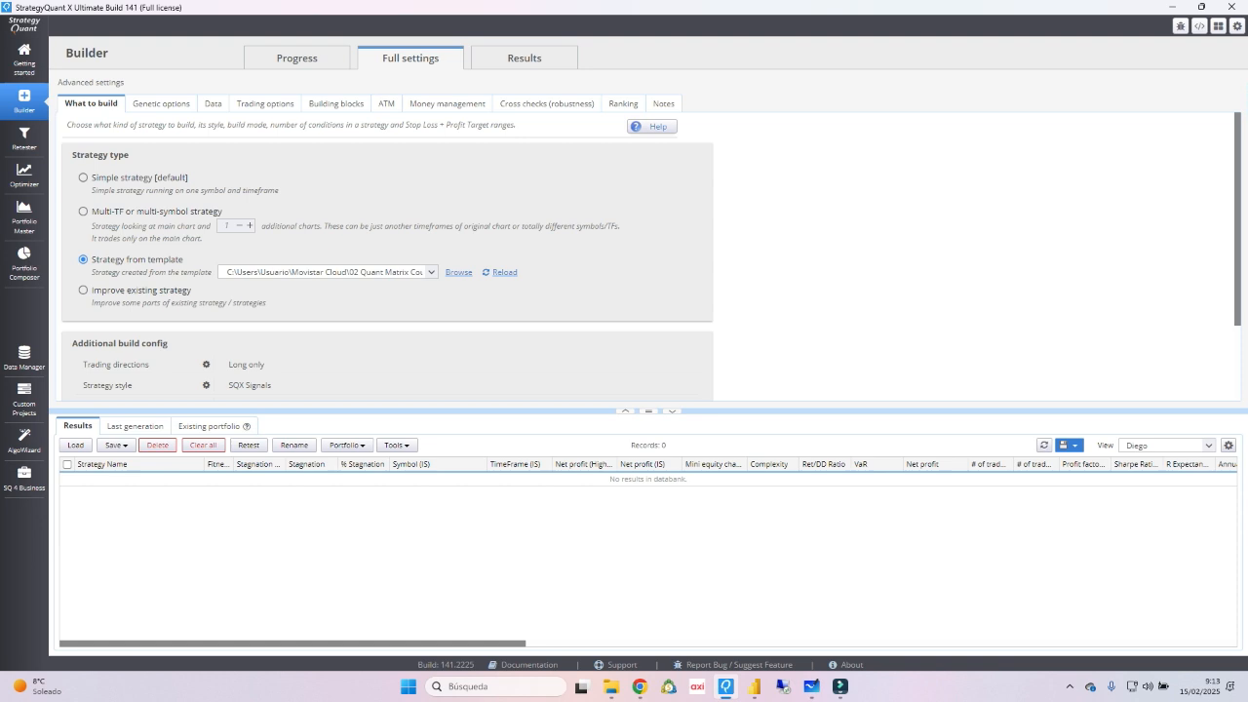
pyautogui.click(458, 272)
pyautogui.click(215, 304)
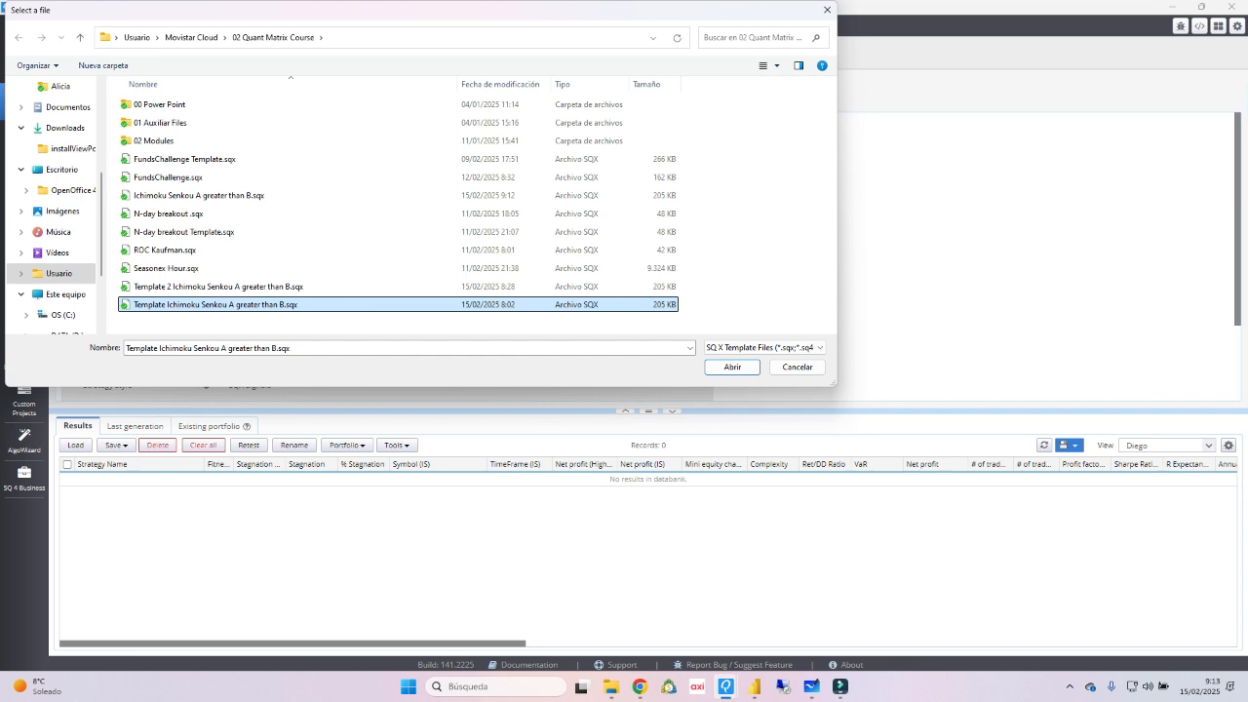
pyautogui.press('Return')
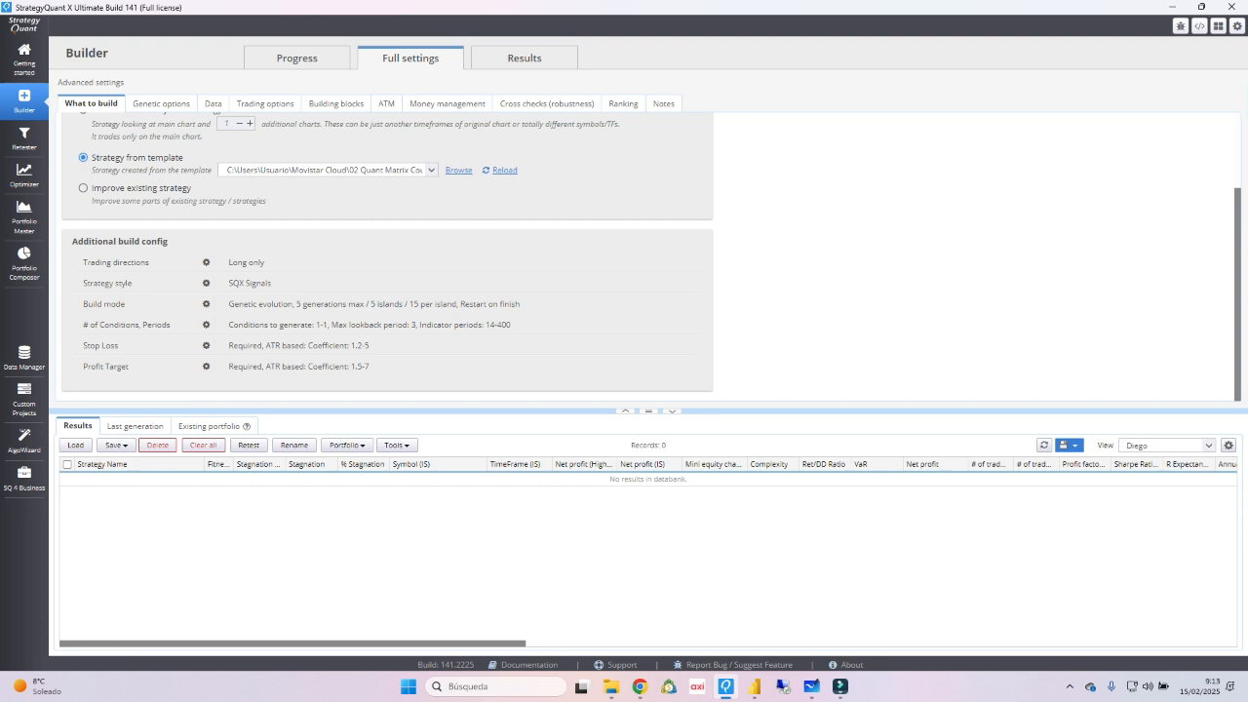
# Review the Builder's build mode, conditions and periods, Stop Loss and Profit Target settings, saving each dialog as it is
pyautogui.click(206, 304)
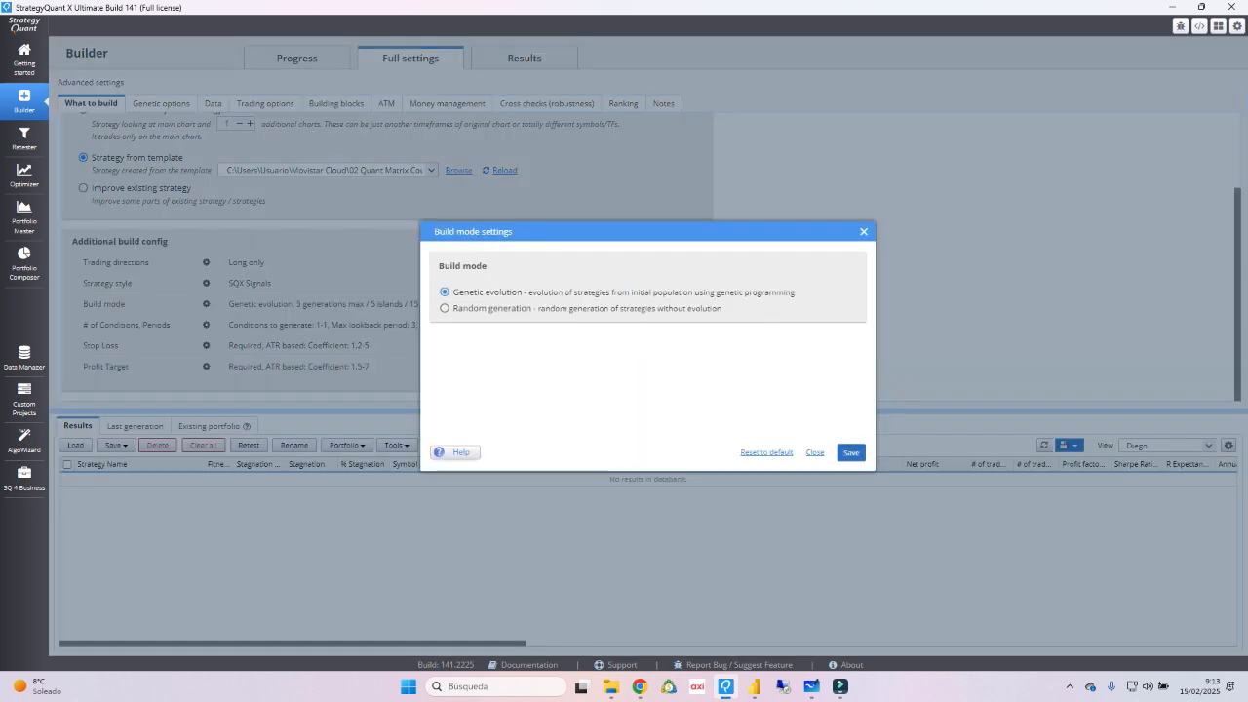
pyautogui.click(851, 452)
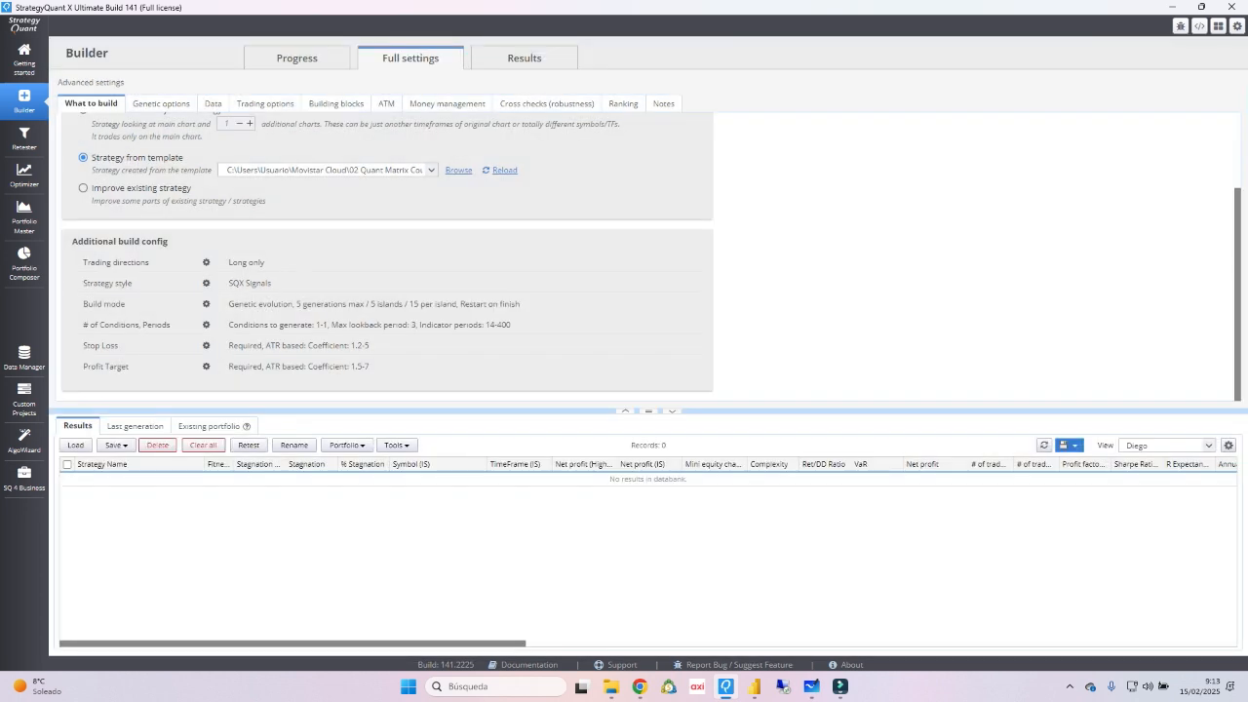
pyautogui.click(206, 324)
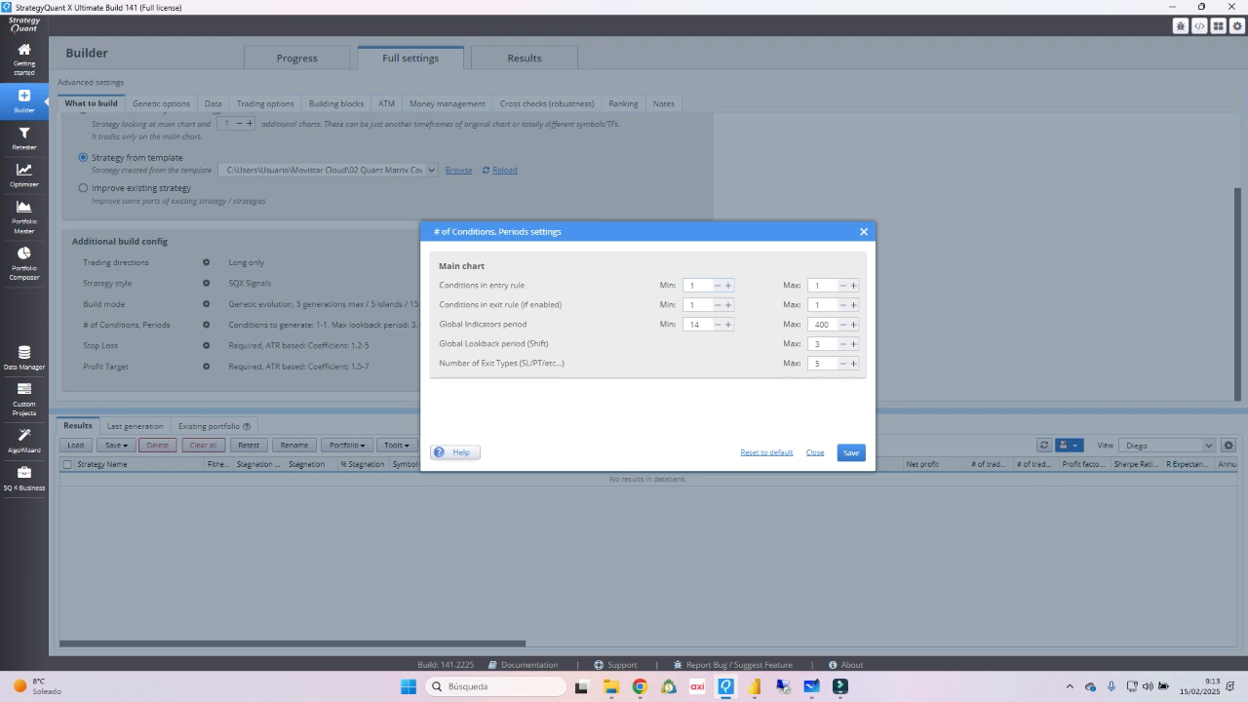
pyautogui.click(851, 452)
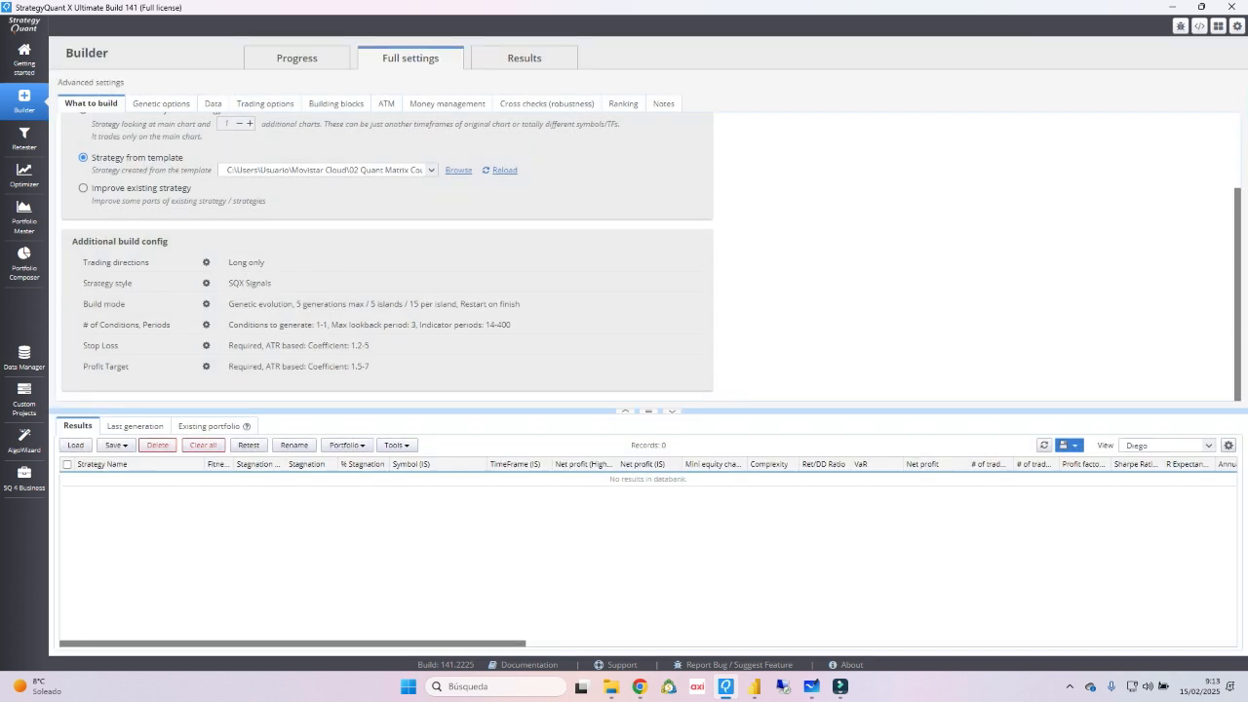
pyautogui.click(206, 345)
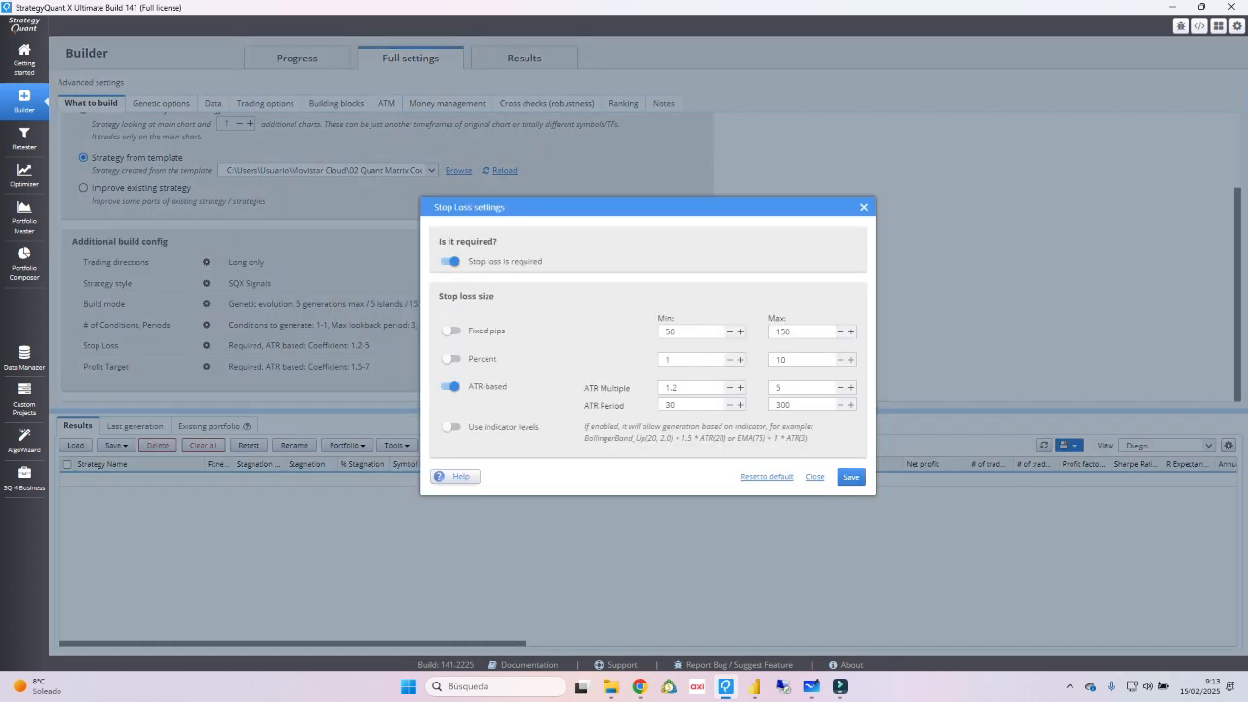
pyautogui.click(852, 476)
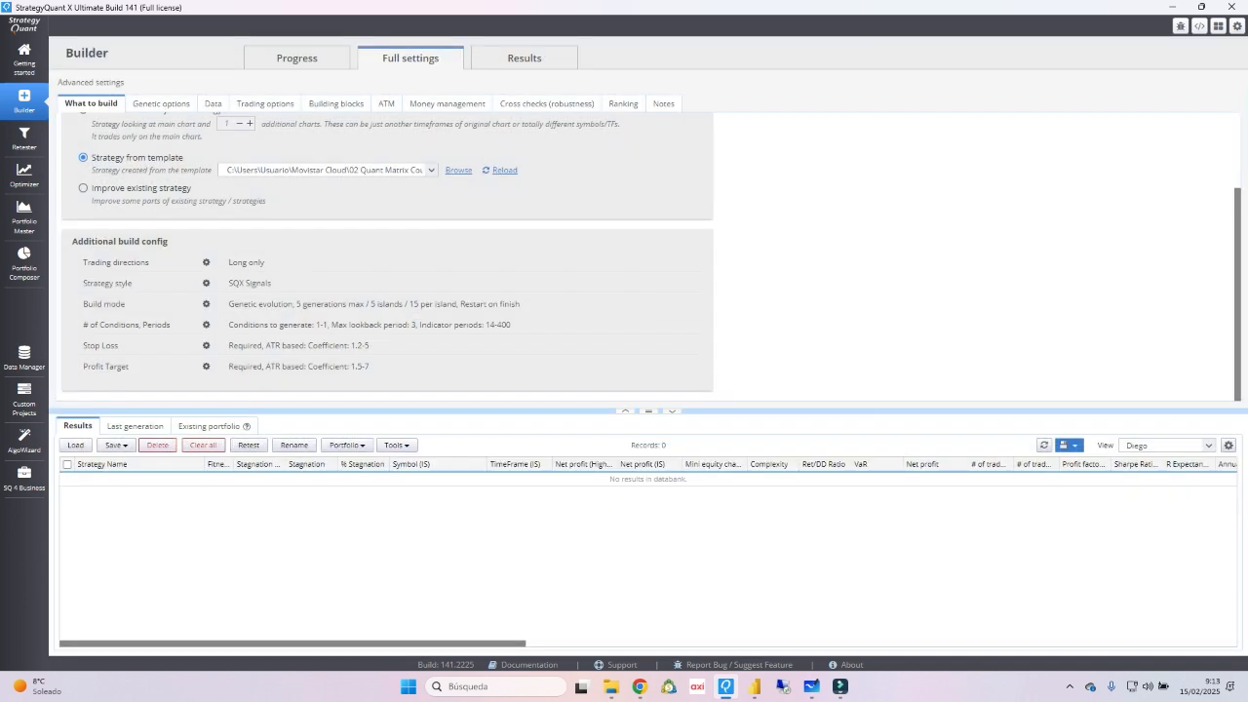
pyautogui.click(206, 367)
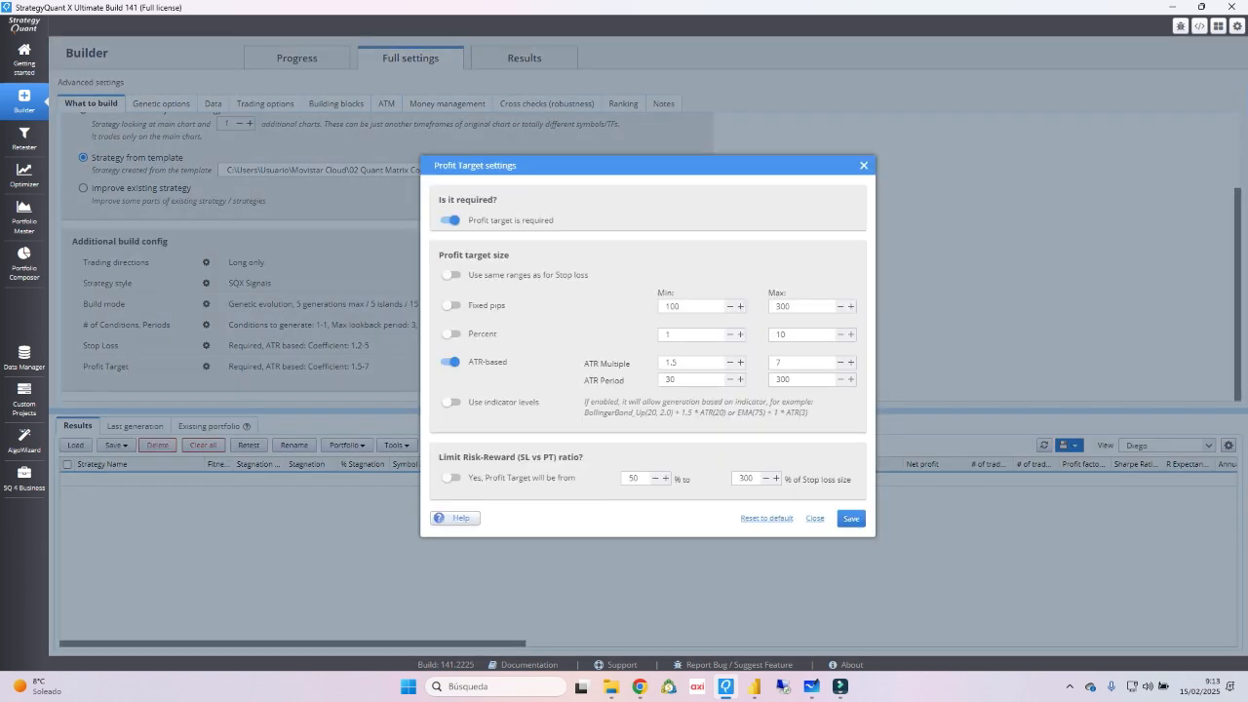
pyautogui.click(851, 518)
# Examine the genetic options, including generations, islands, initial population filter, fresh blood and evolution management
pyautogui.click(159, 103)
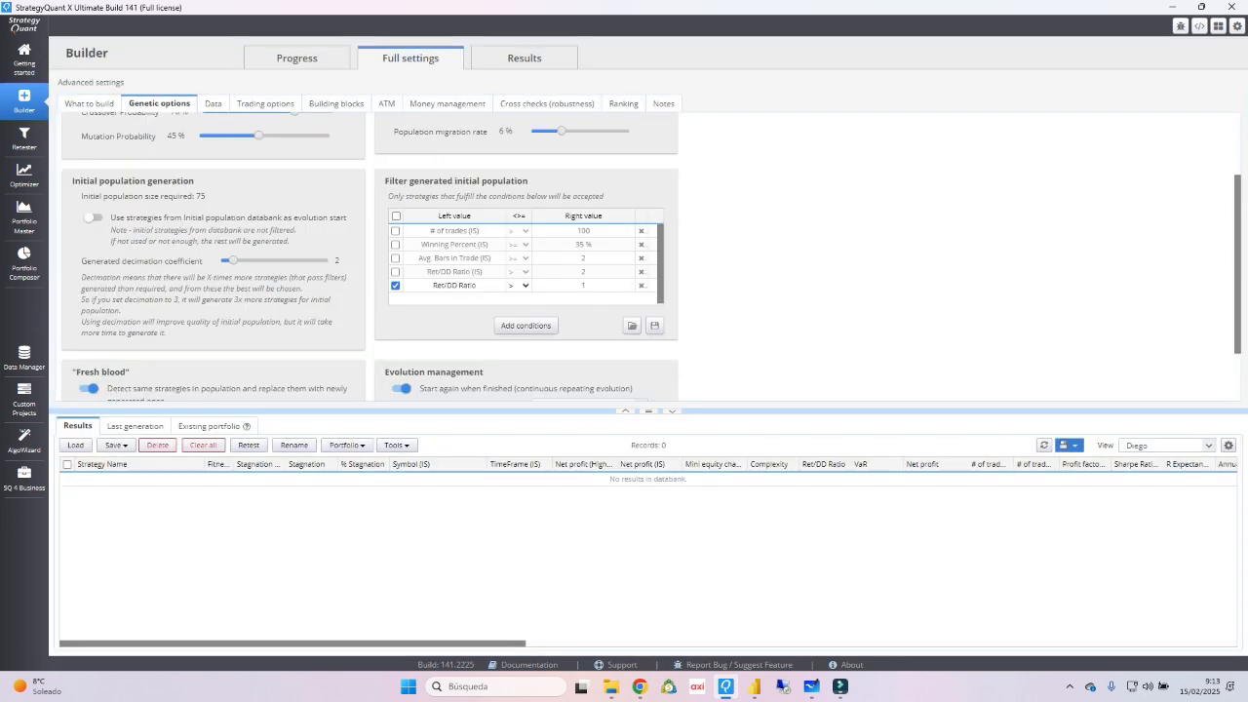
pyautogui.scroll(-2, 651, 256)
pyautogui.scroll(3, 651, 257)
pyautogui.scroll(-3, 651, 256)
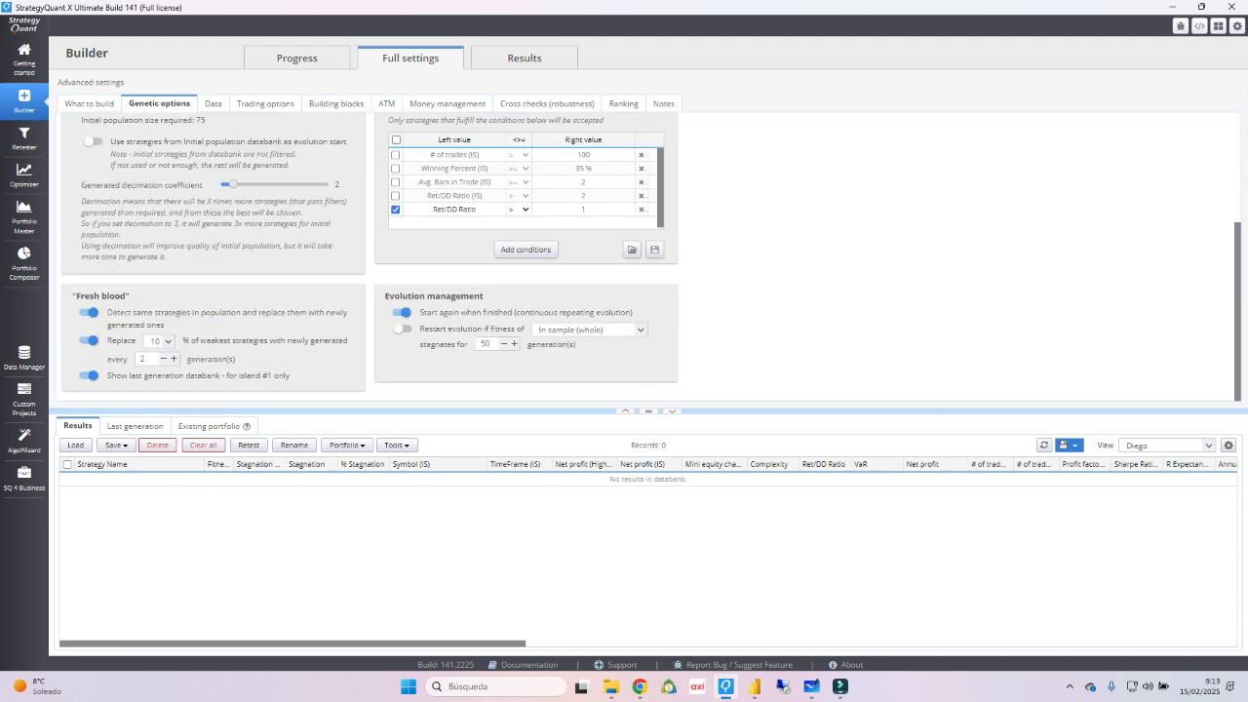
pyautogui.scroll(1, 651, 256)
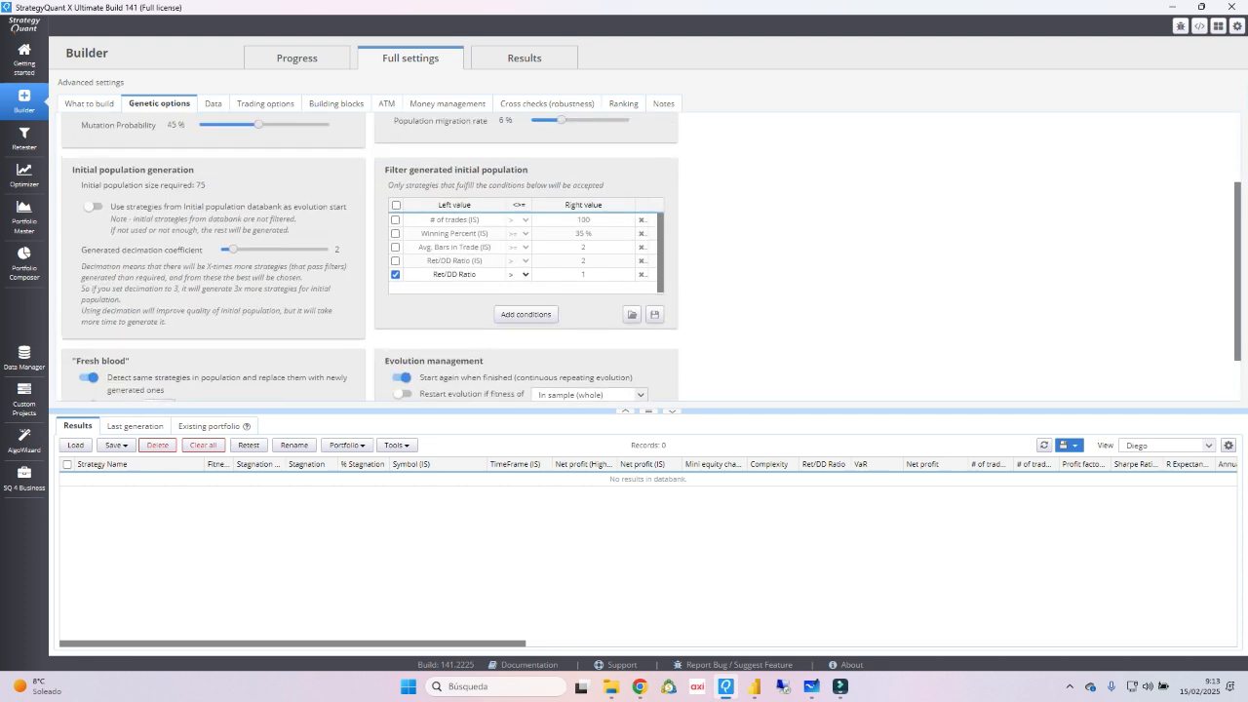
pyautogui.scroll(2, 651, 256)
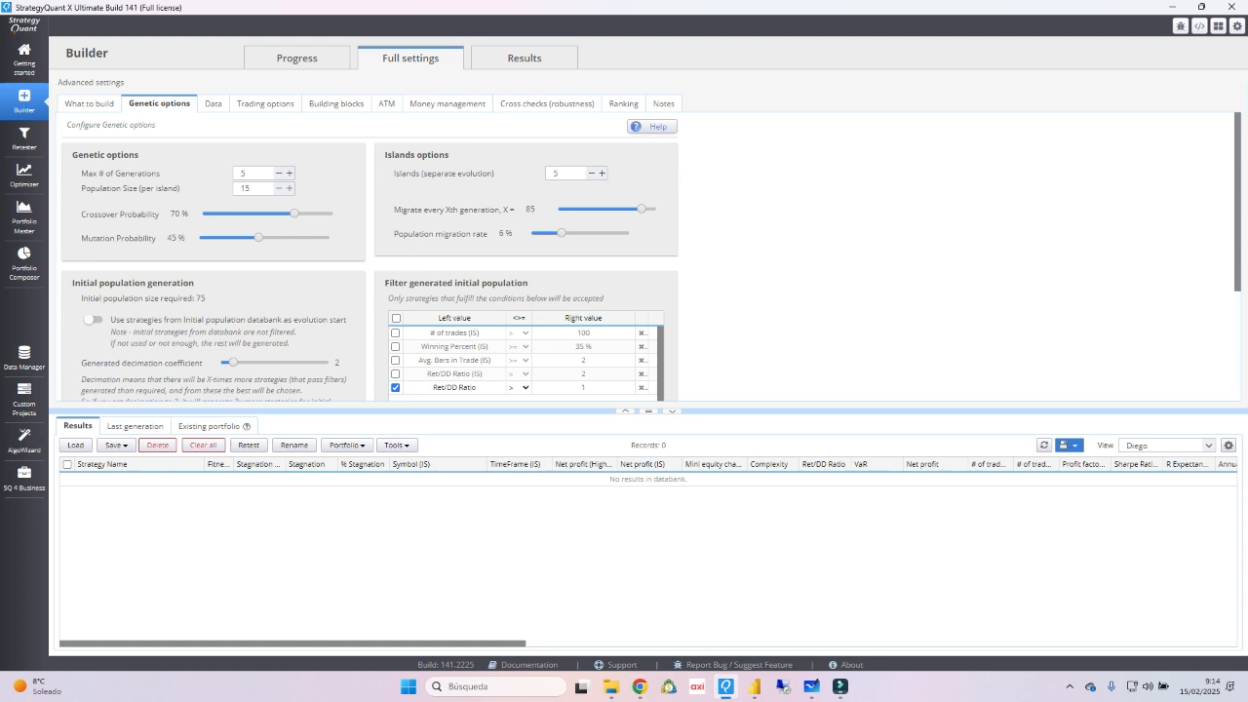
pyautogui.scroll(-3, 371, 258)
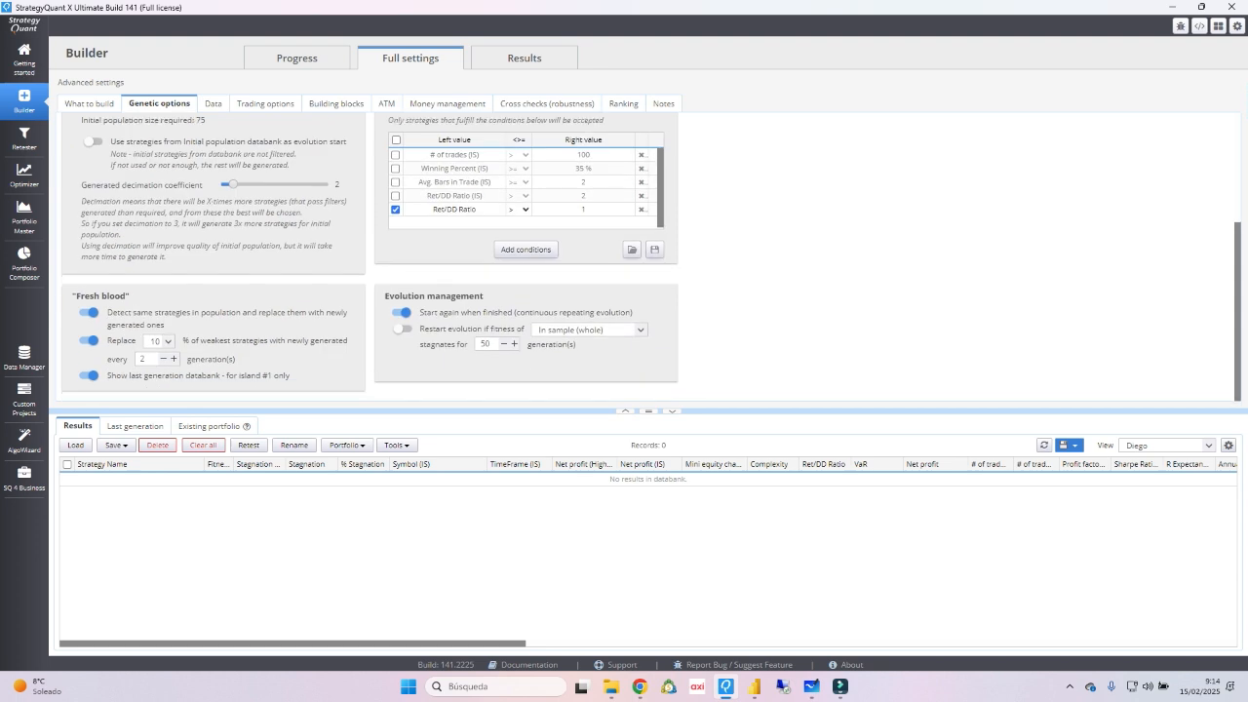
pyautogui.scroll(3, 527, 250)
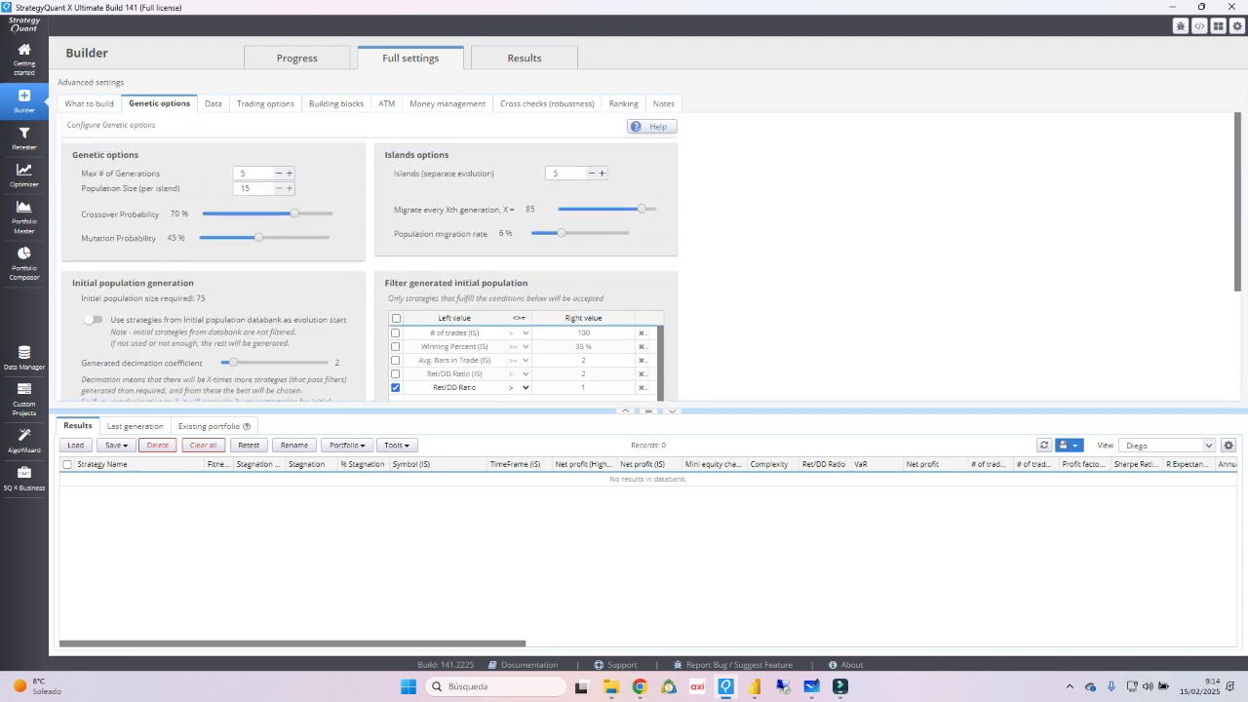
pyautogui.scroll(-1, 526, 255)
pyautogui.scroll(1, 526, 256)
# Review the Builder's data settings and set the backtest timeframe to H4
pyautogui.click(213, 103)
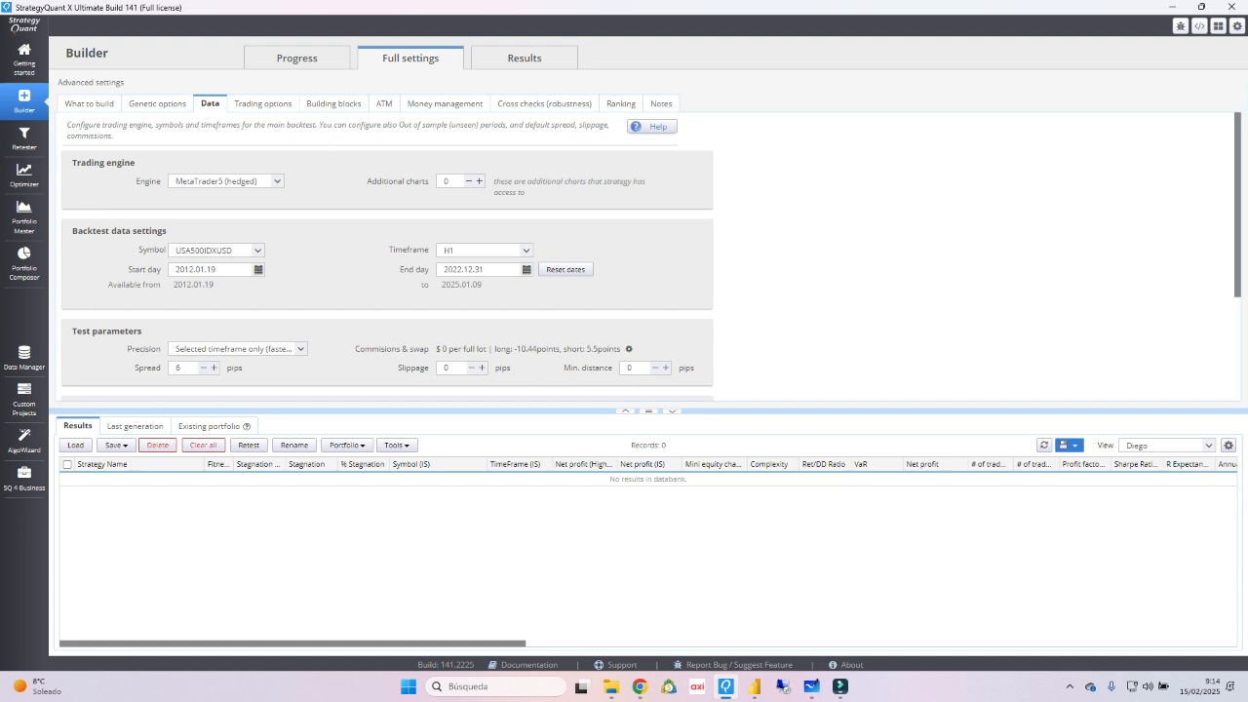
pyautogui.scroll(-2, 387, 256)
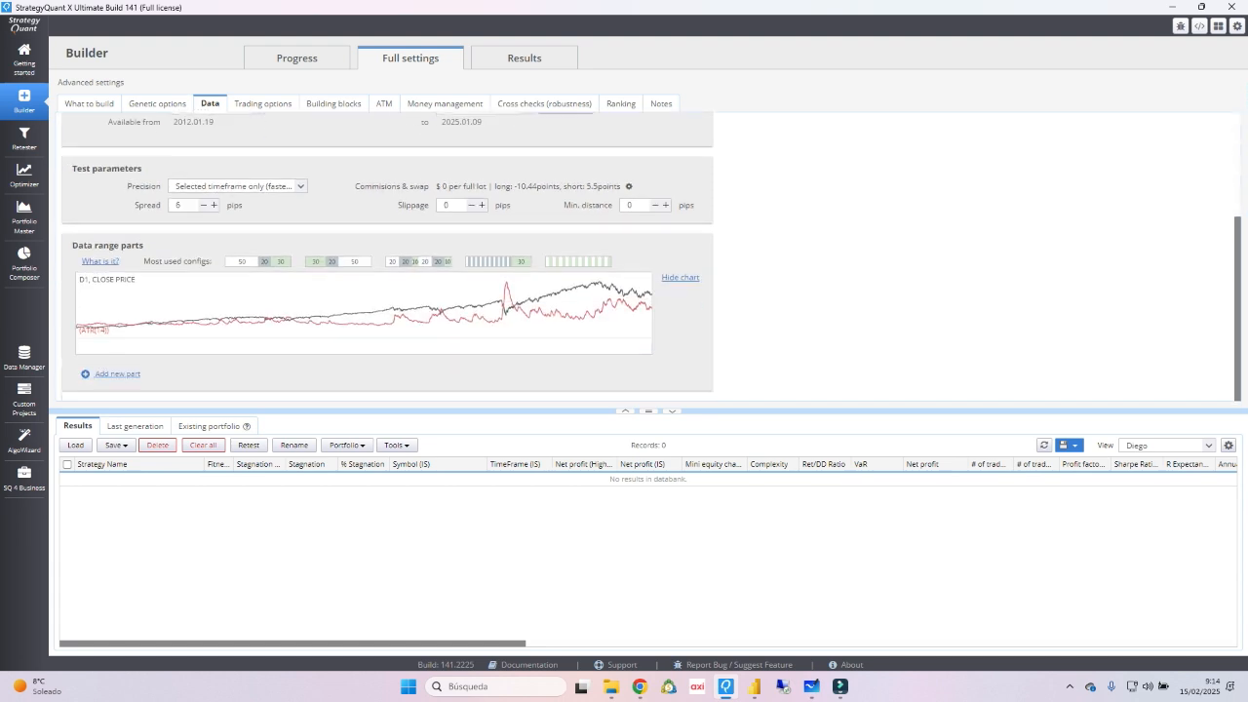
pyautogui.scroll(2, 387, 255)
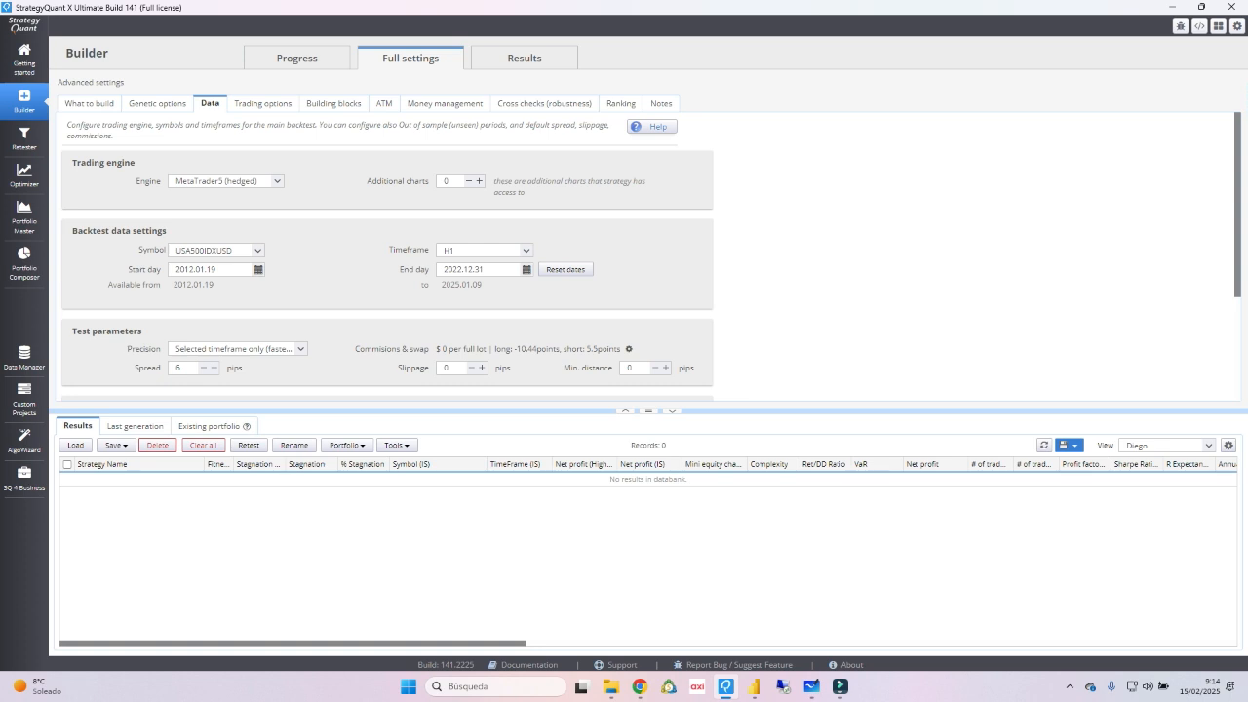
pyautogui.click(485, 250)
pyautogui.click(468, 345)
# Examine the trading options, including exit times, time range, SL and PT limits and the market open session
pyautogui.click(263, 103)
pyautogui.scroll(-3, 213, 256)
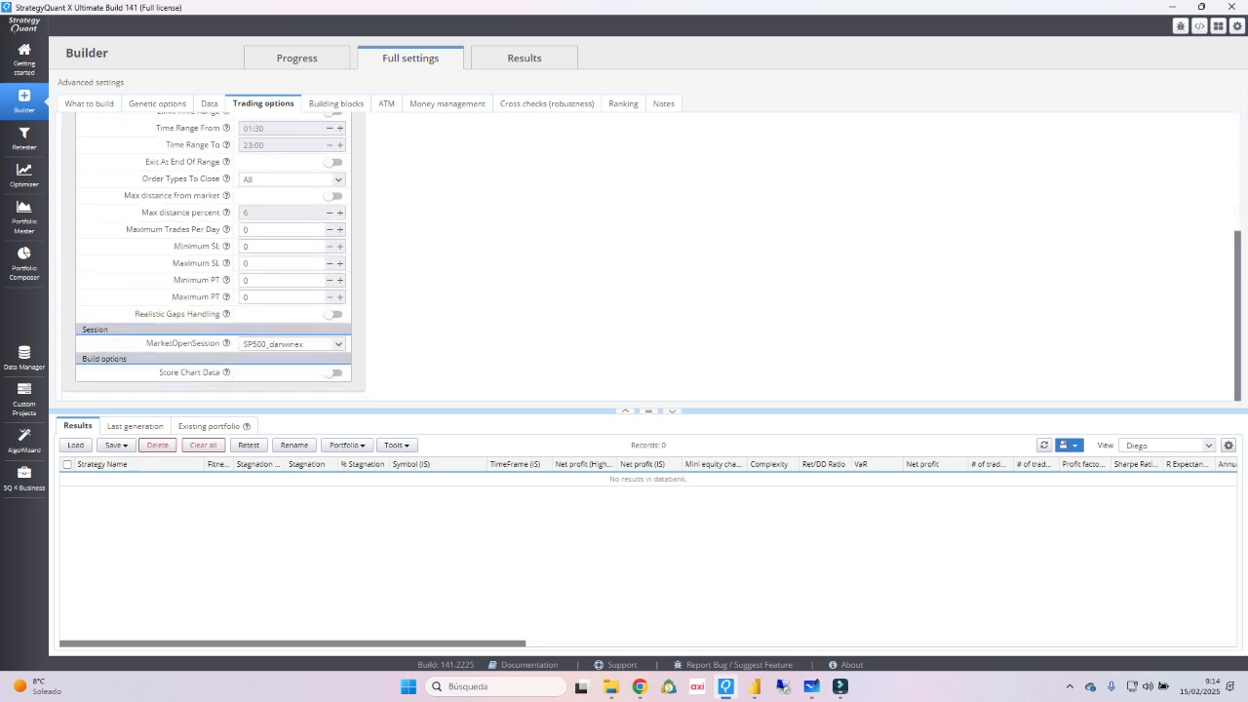
pyautogui.scroll(3, 212, 255)
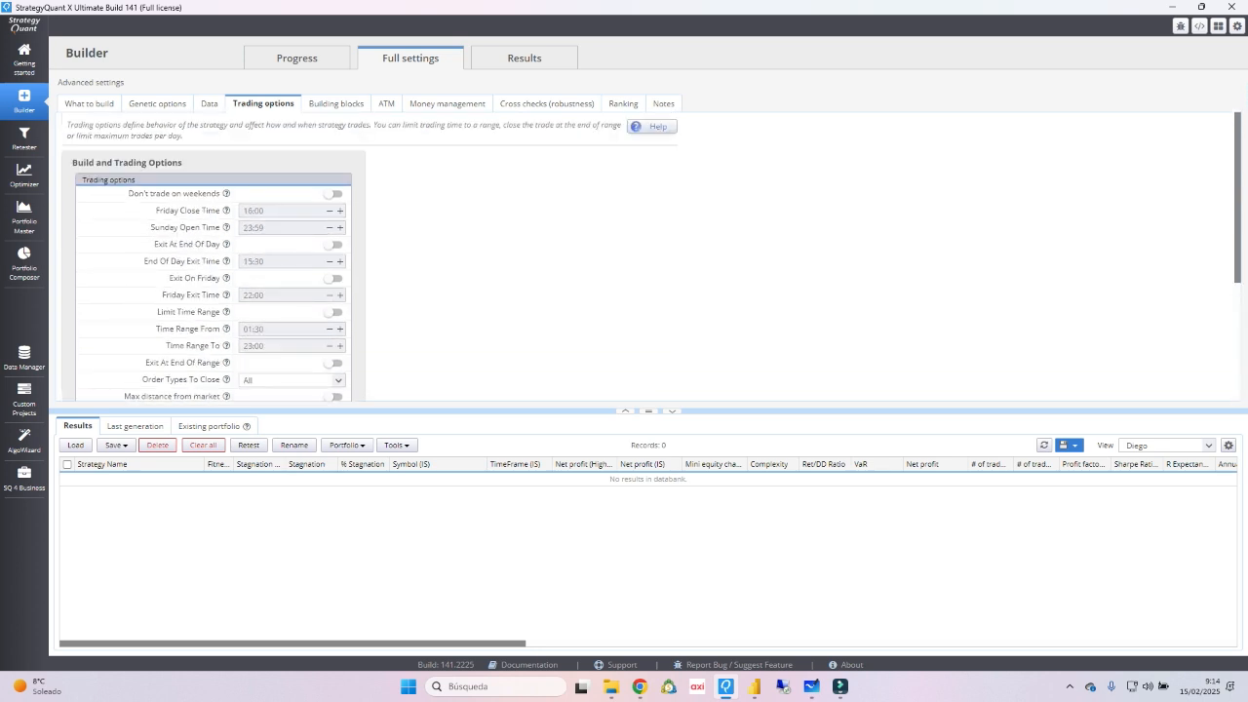
pyautogui.scroll(-3, 213, 255)
pyautogui.scroll(3, 212, 256)
pyautogui.scroll(-3, 212, 255)
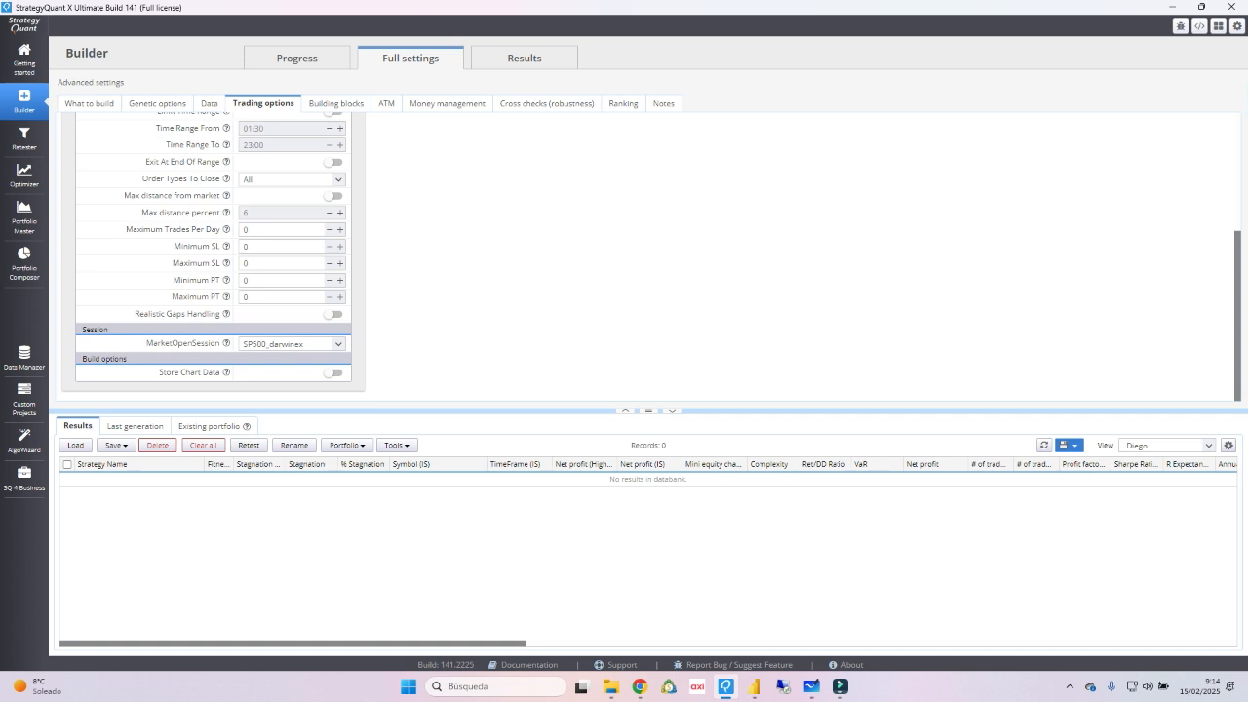
pyautogui.scroll(5, 213, 255)
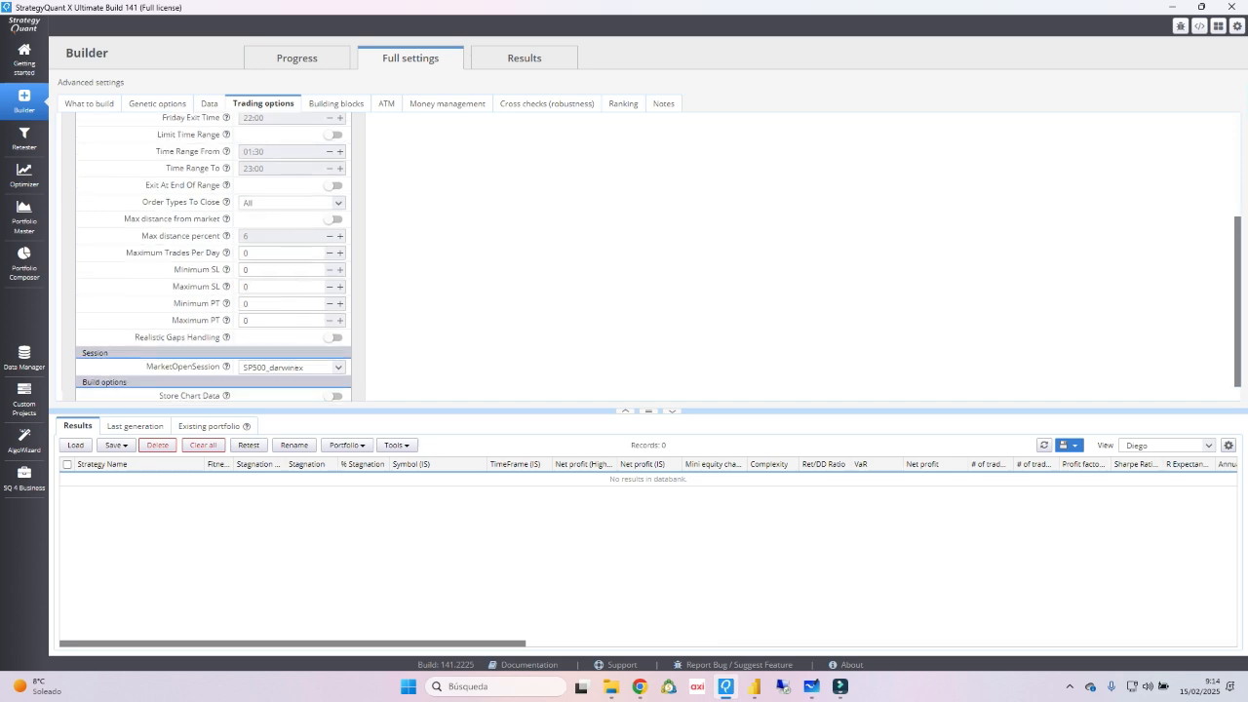
# Review the building blocks, covering the selected indicators, order types, exit types and Stop/Limit entry blocks, consulting the Whiteboard diagram along the way
pyautogui.click(335, 103)
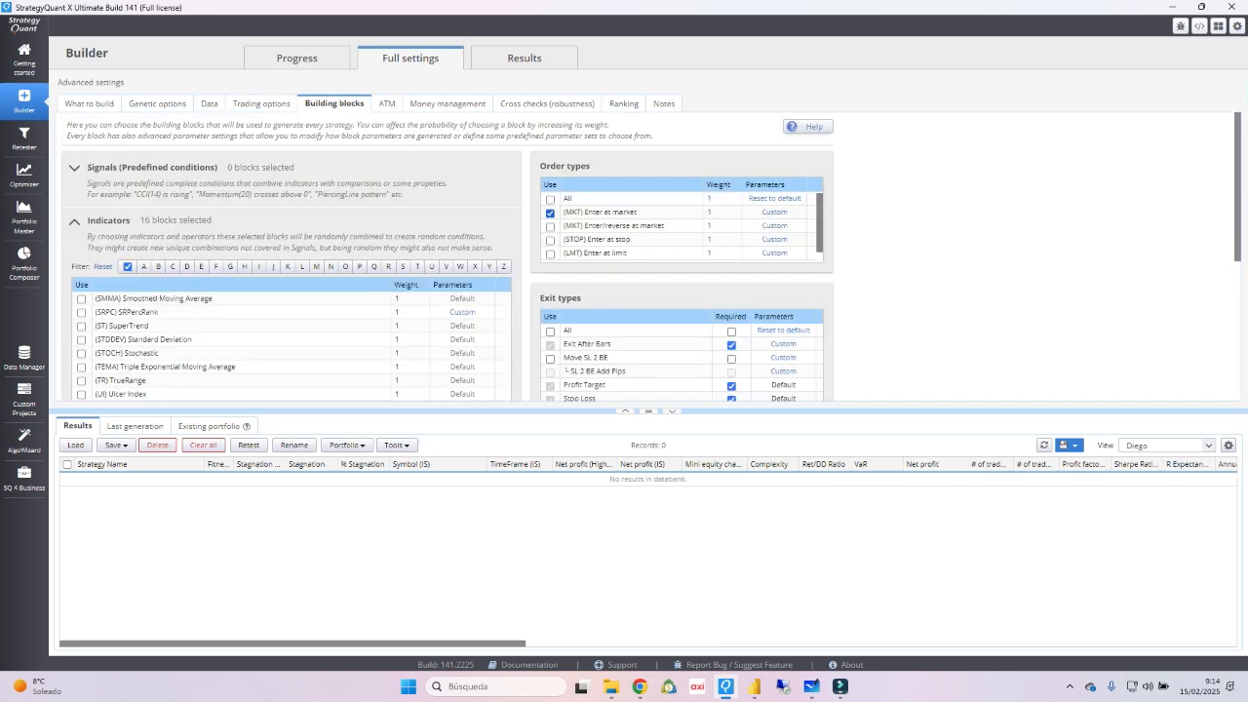
pyautogui.scroll(-4, 449, 257)
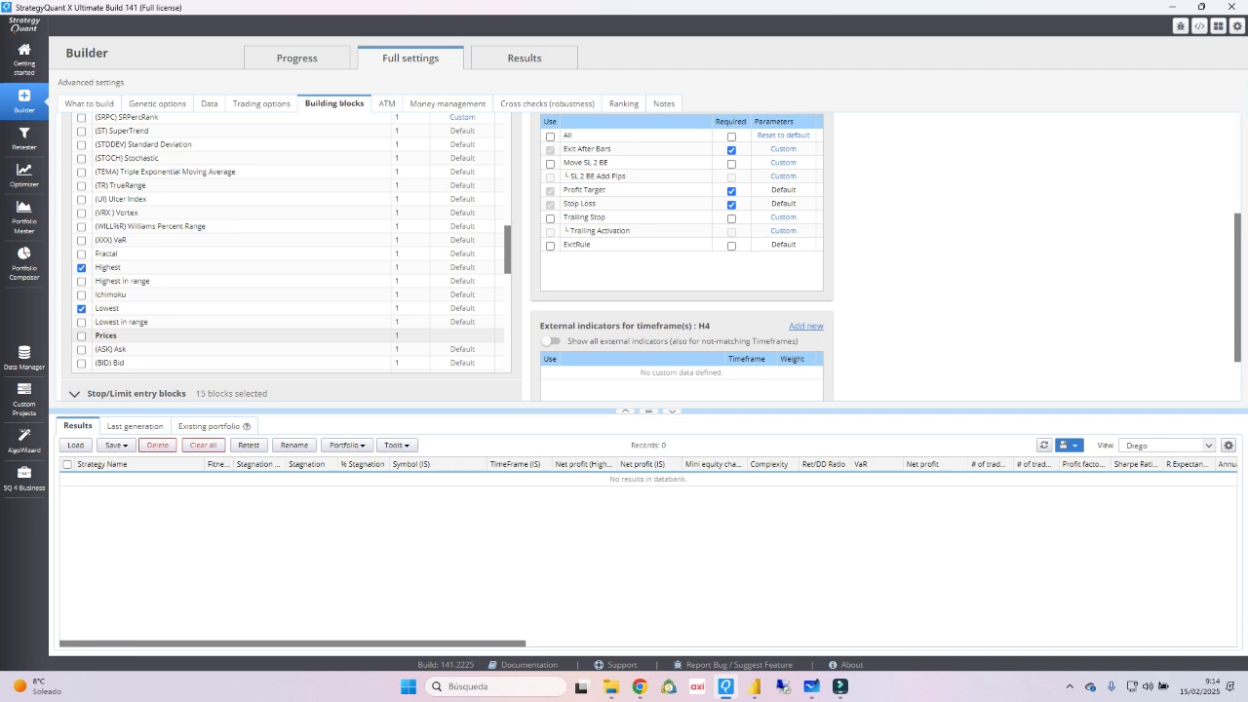
pyautogui.click(671, 411)
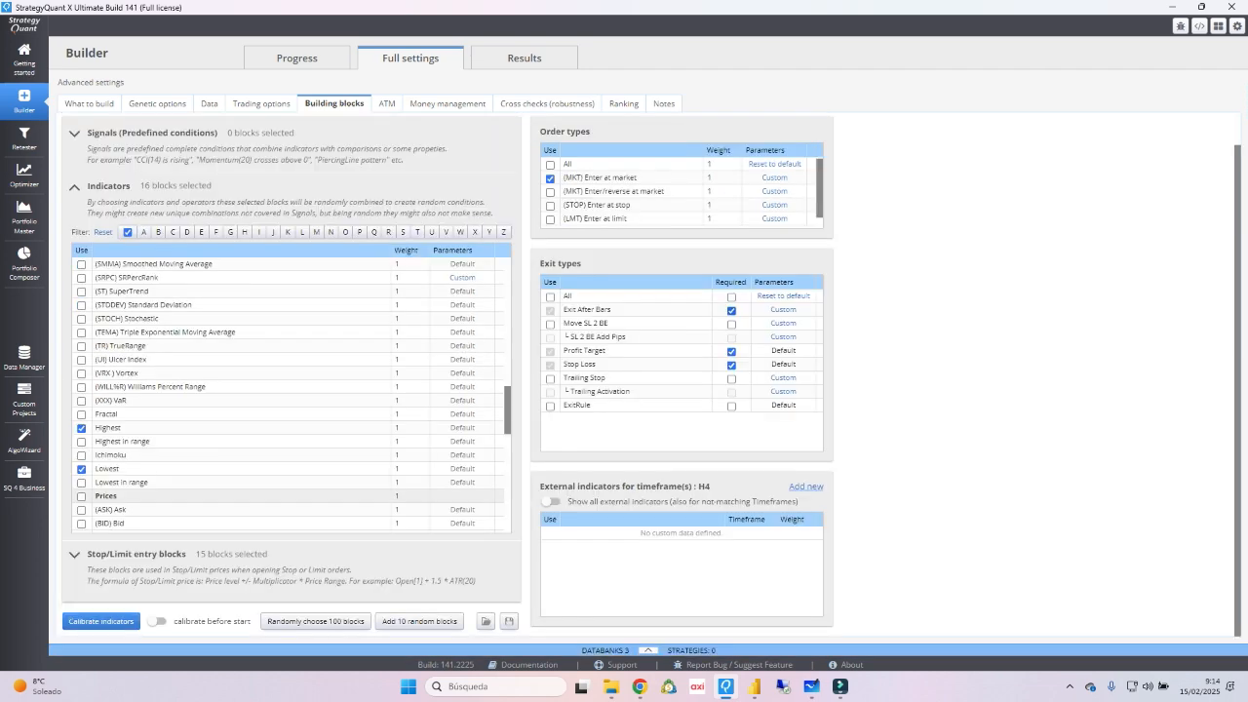
pyautogui.scroll(-1, 292, 395)
pyautogui.scroll(7, 291, 409)
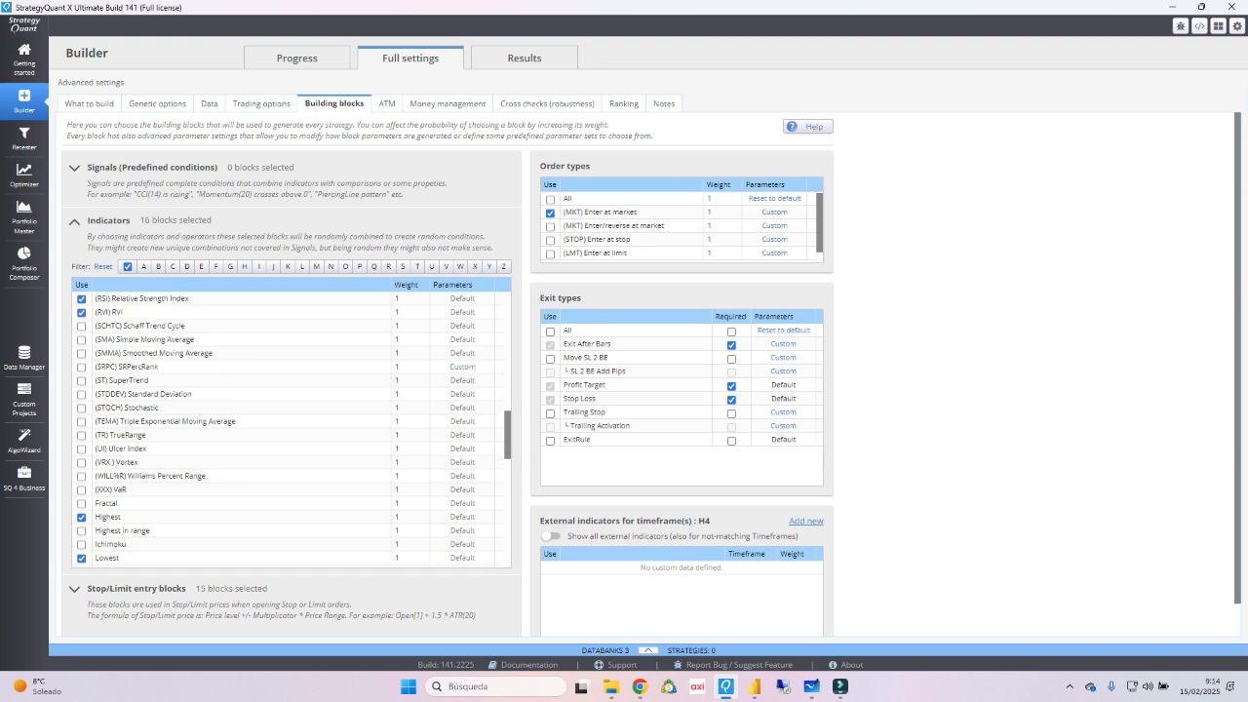
pyautogui.scroll(2, 291, 429)
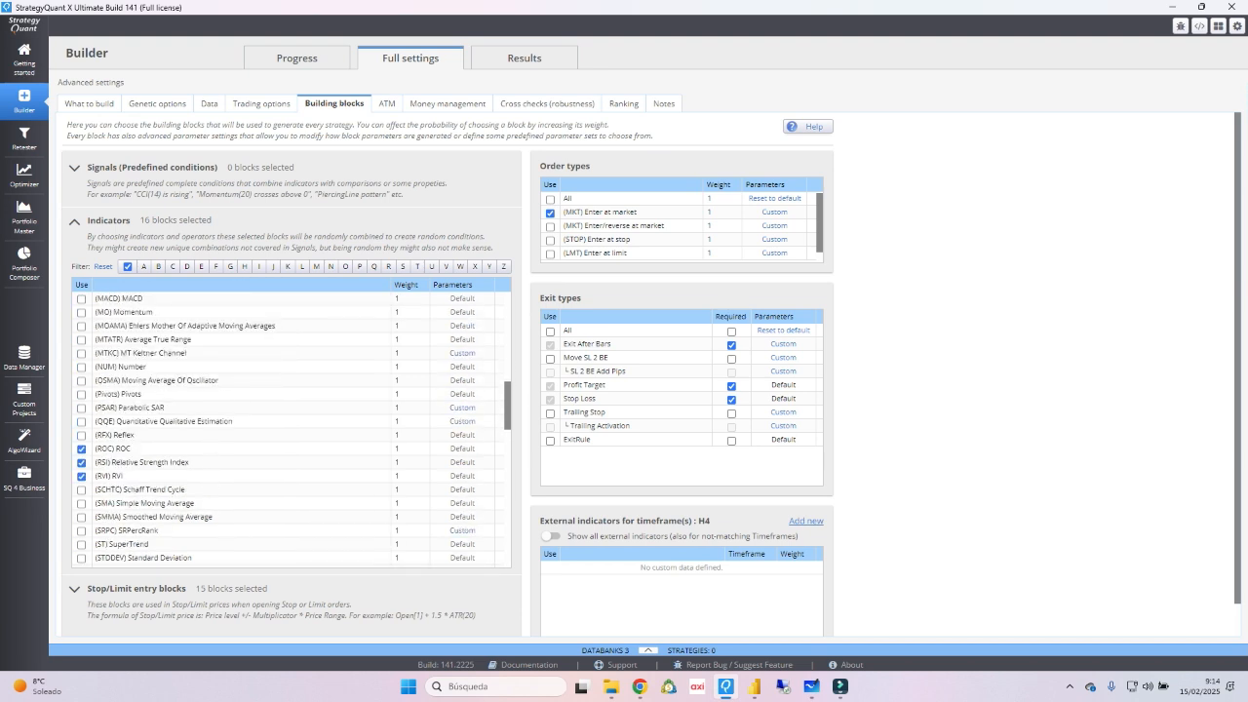
pyautogui.click(810, 686)
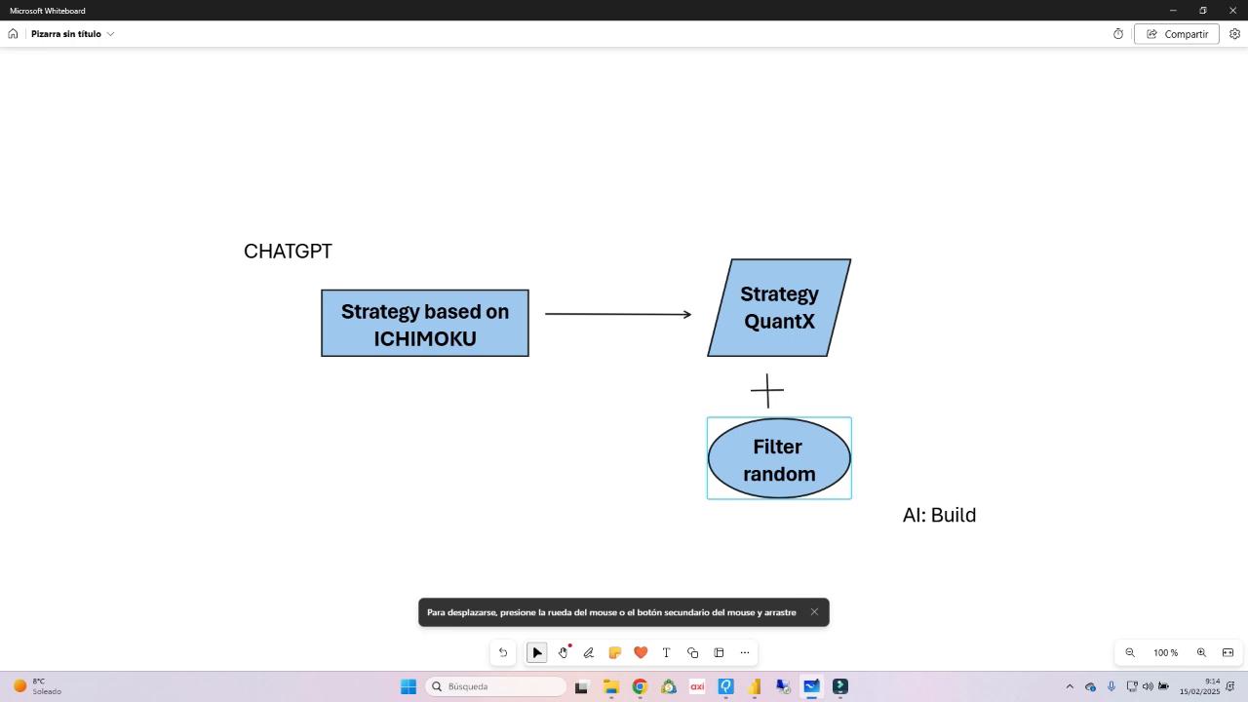
pyautogui.click(1173, 10)
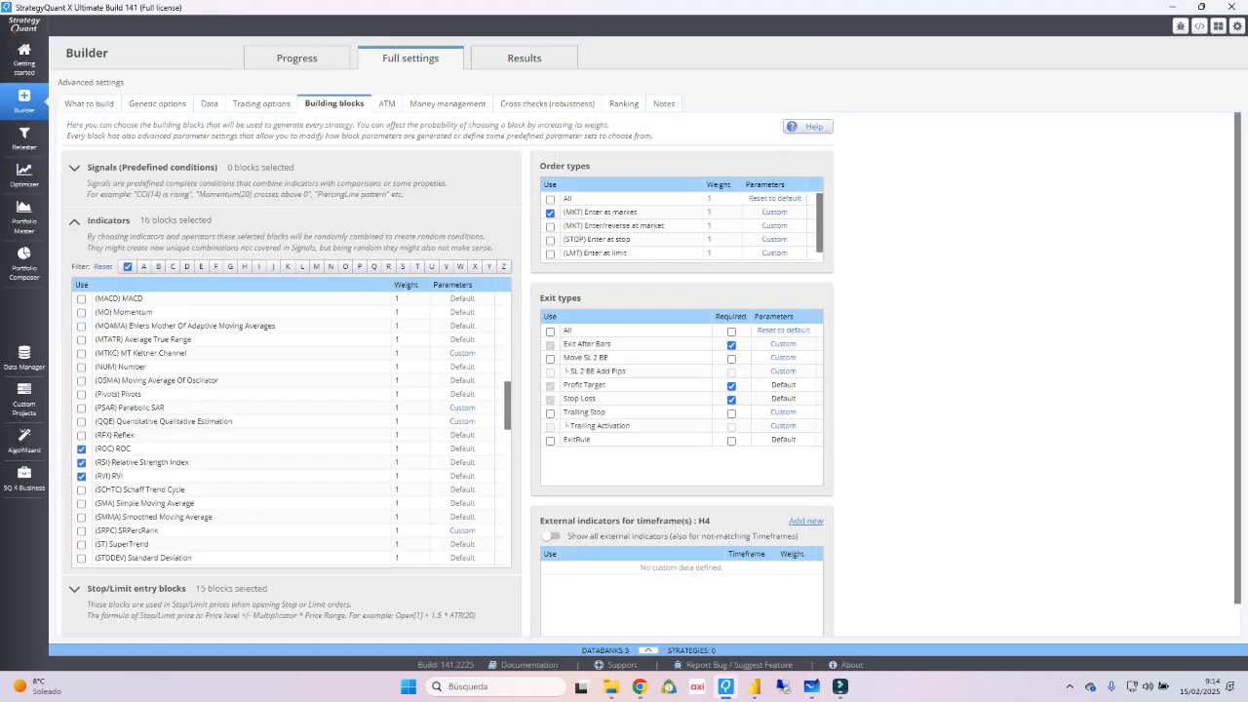
pyautogui.scroll(4, 292, 429)
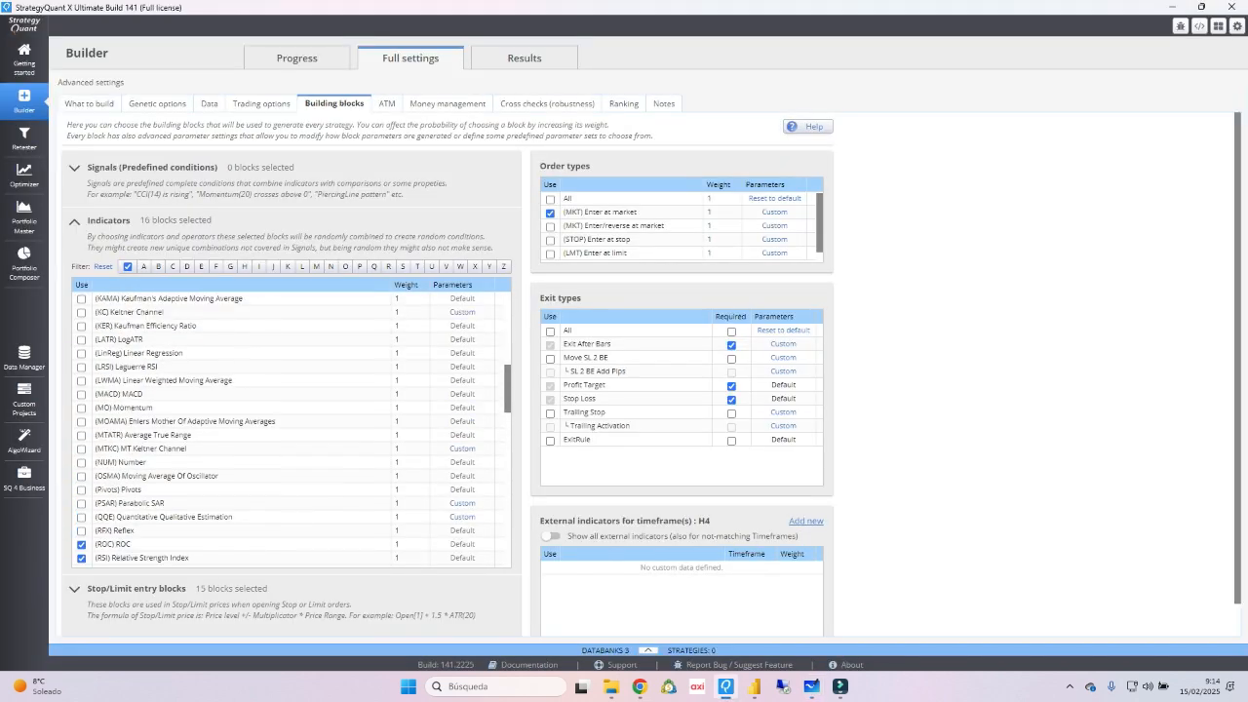
pyautogui.scroll(5, 291, 429)
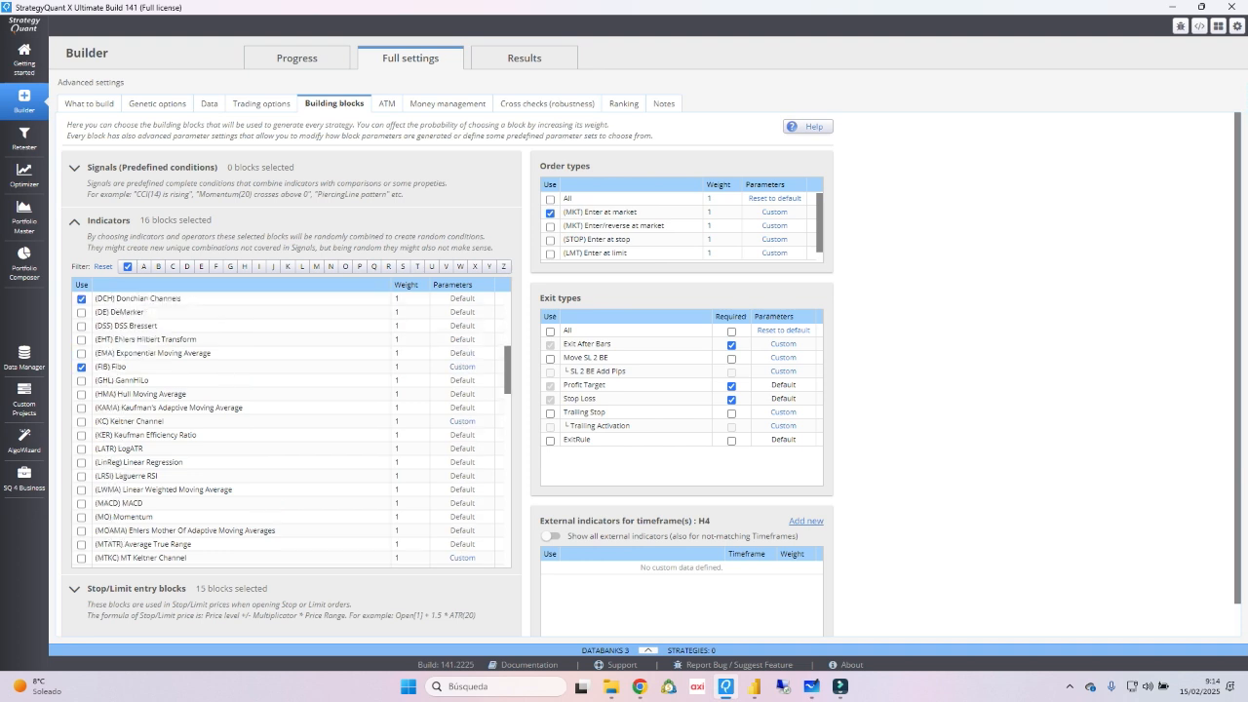
pyautogui.scroll(2, 291, 429)
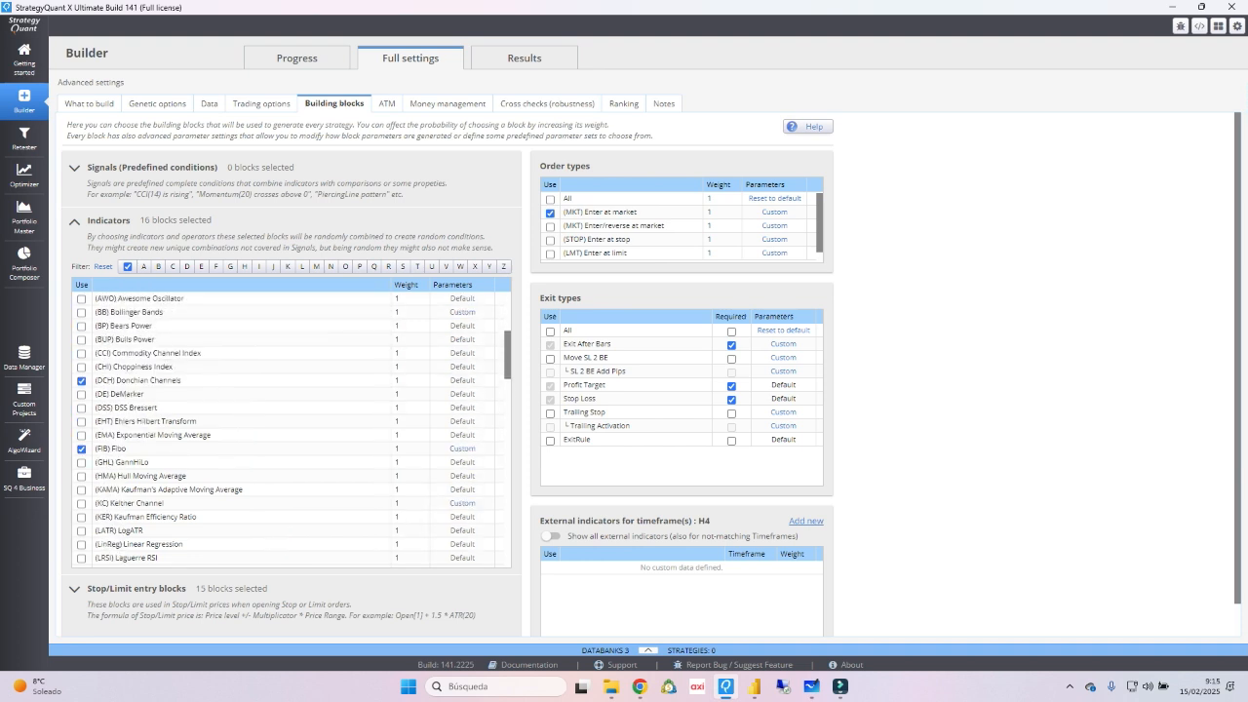
pyautogui.click(135, 589)
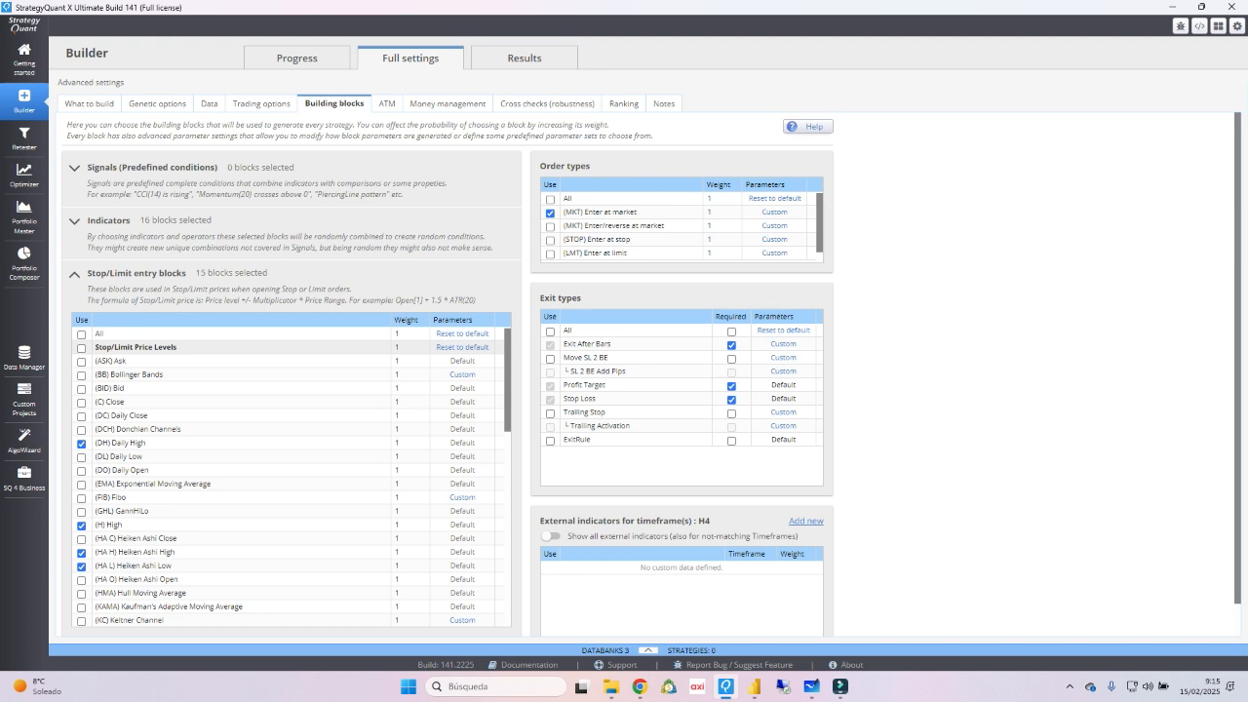
# Check the money management settings and start the strategy build
pyautogui.click(448, 103)
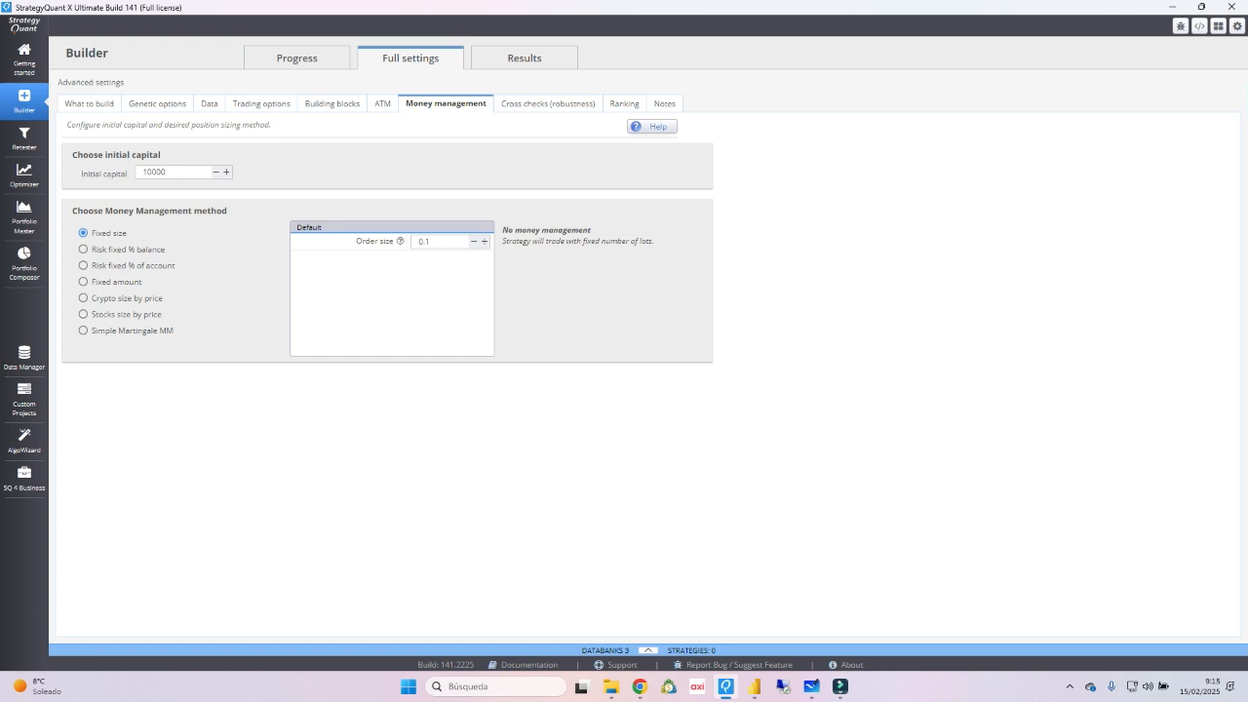
pyautogui.click(296, 59)
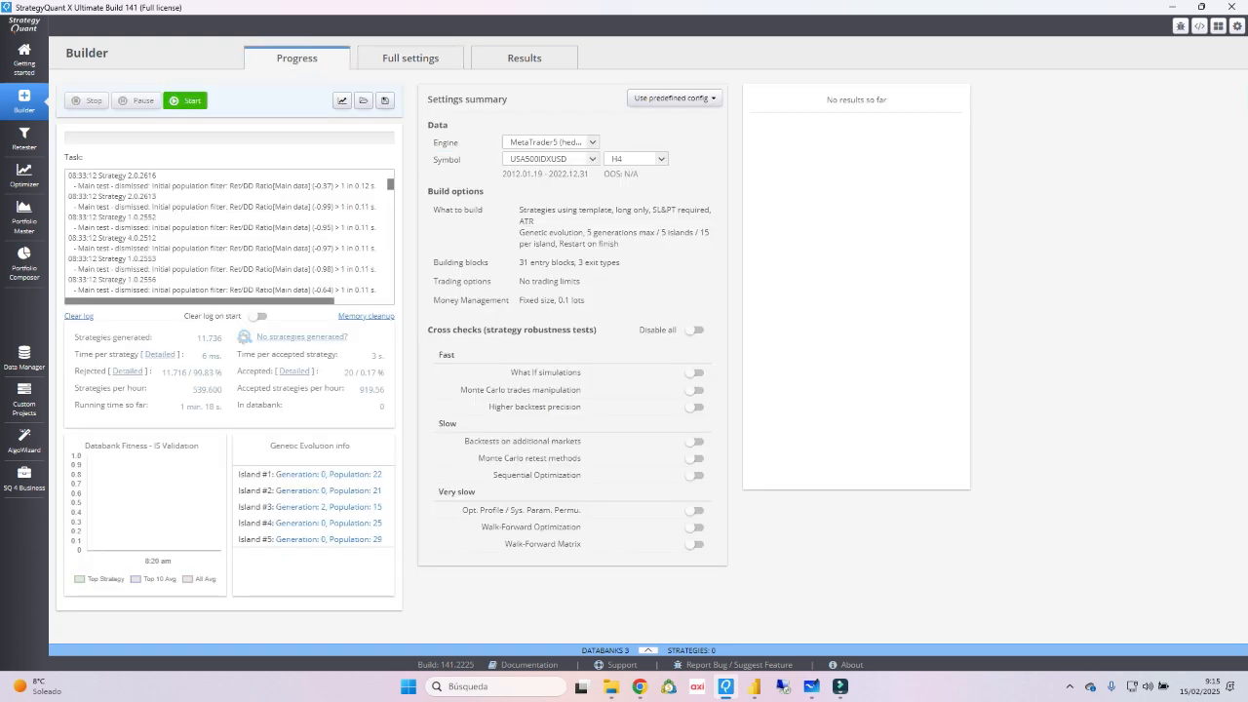
pyautogui.click(186, 101)
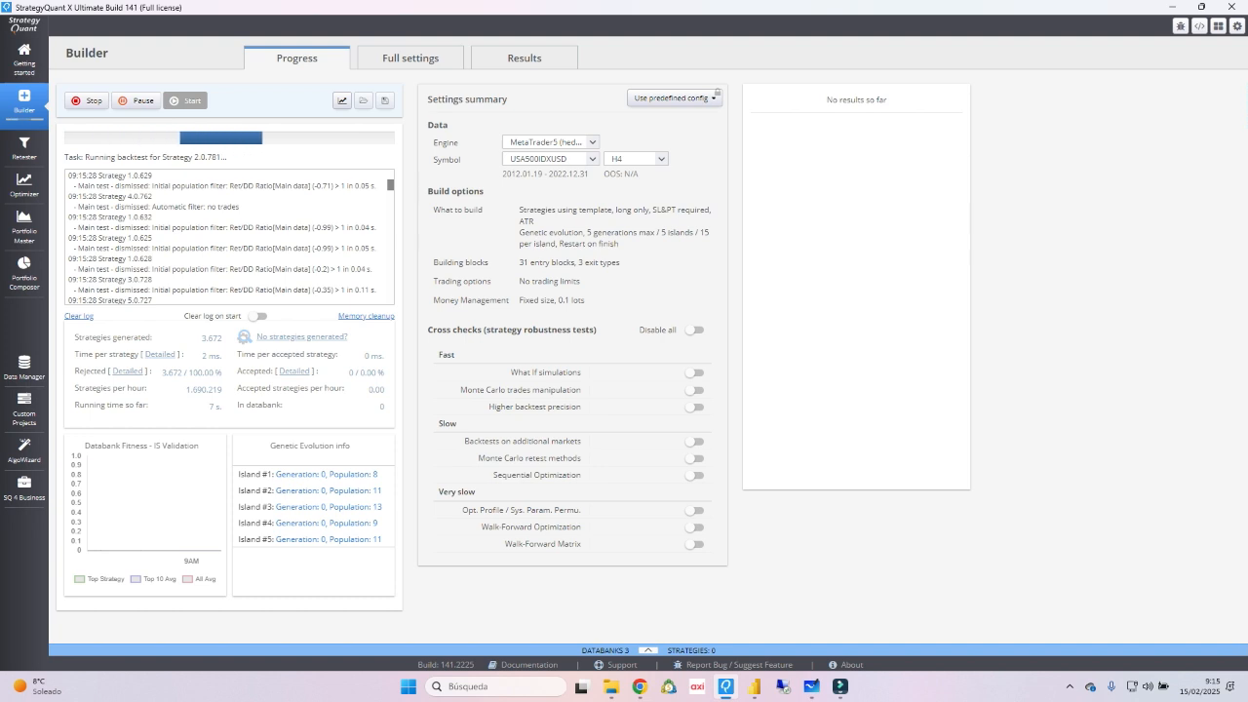
# Show the results databank and review build progress, cross checks and ranking settings while the build runs
pyautogui.click(648, 651)
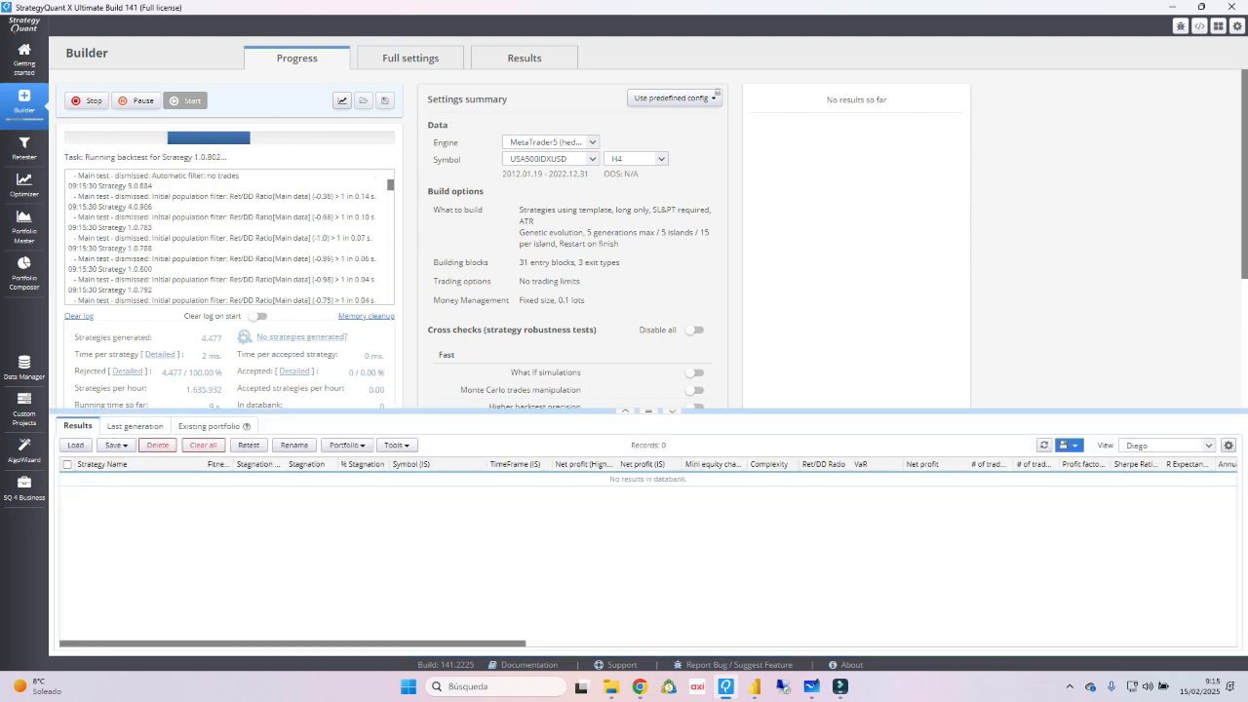
pyautogui.scroll(-3, 624, 240)
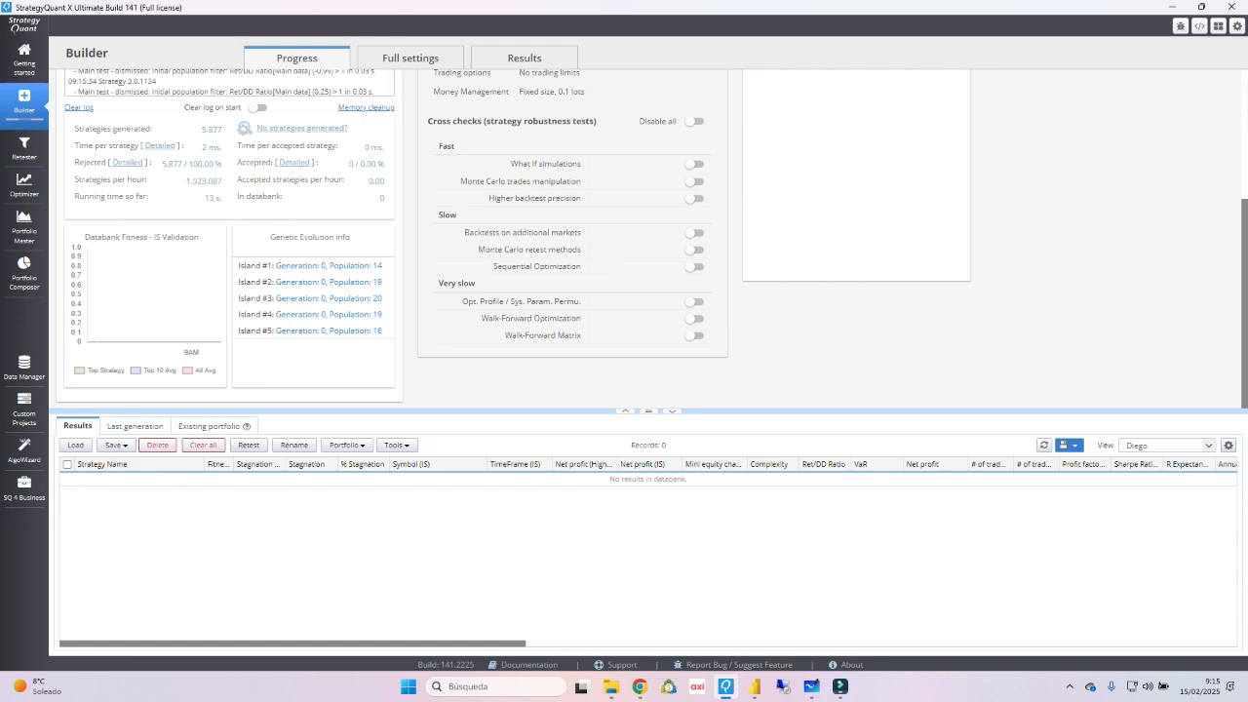
pyautogui.click(410, 59)
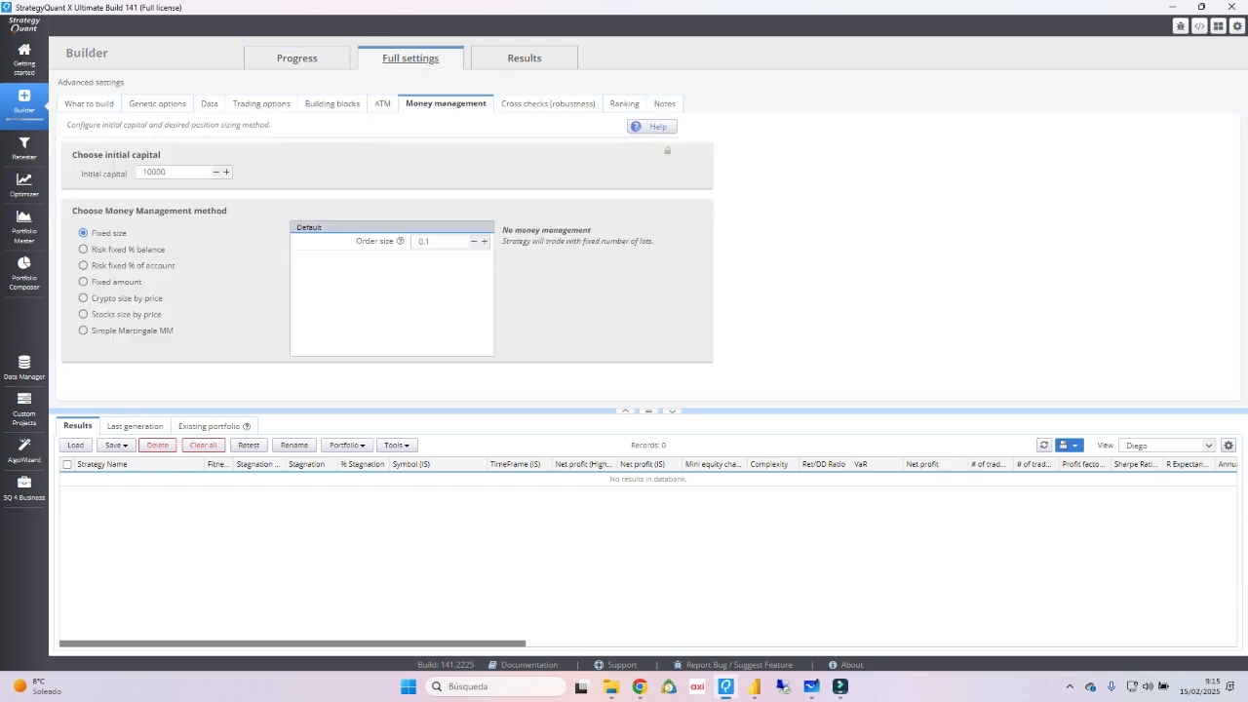
pyautogui.click(548, 103)
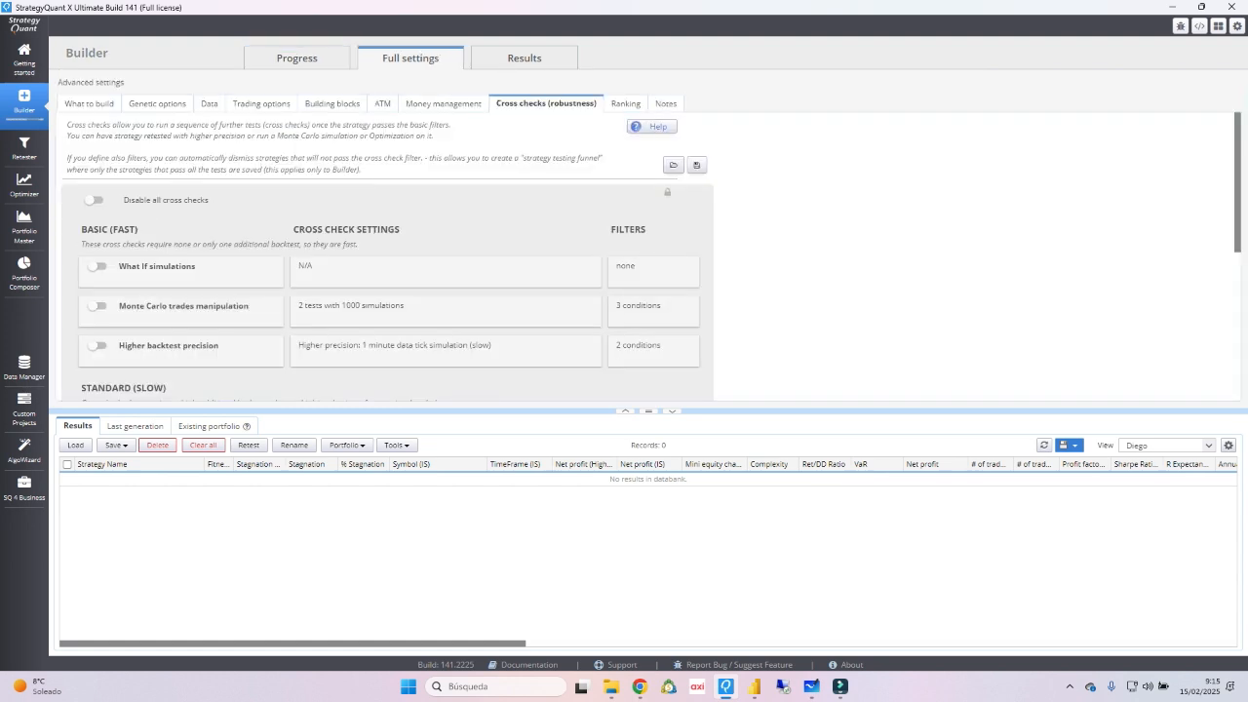
pyautogui.click(523, 58)
pyautogui.click(410, 57)
pyautogui.click(625, 103)
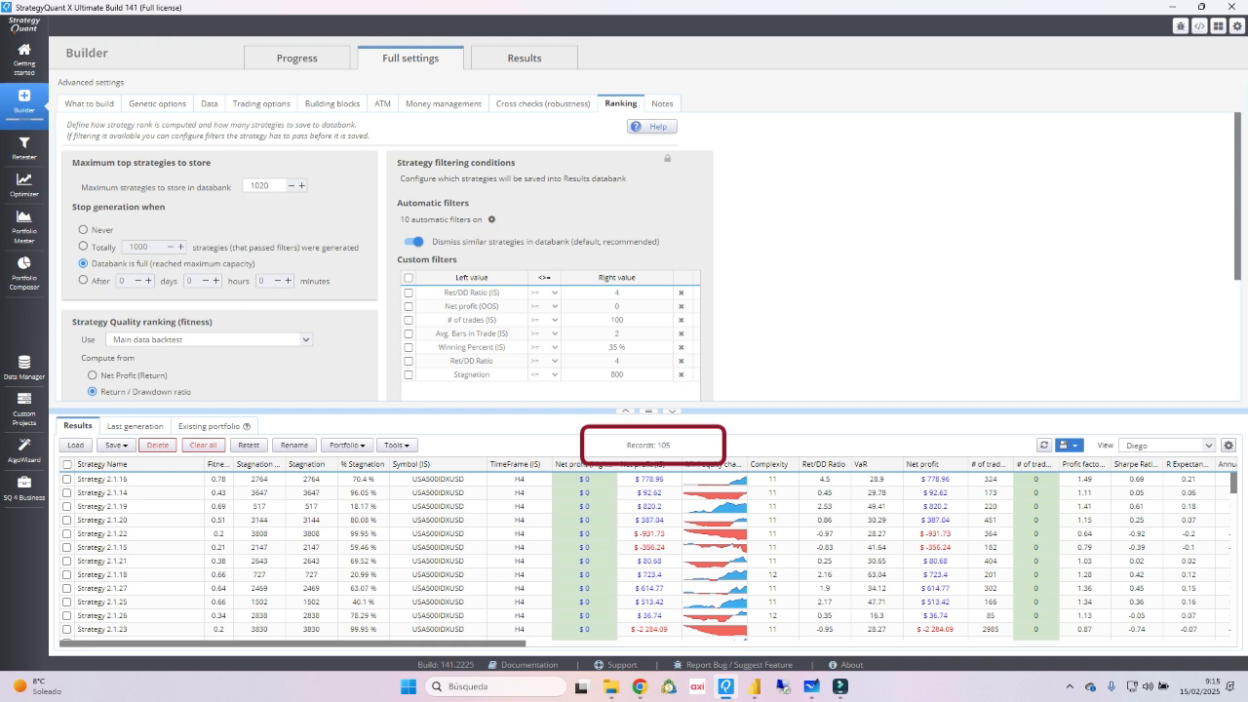
# Return to the build progress and sort the generated strategies by Ret/DD Ratio, highest first
pyautogui.click(297, 59)
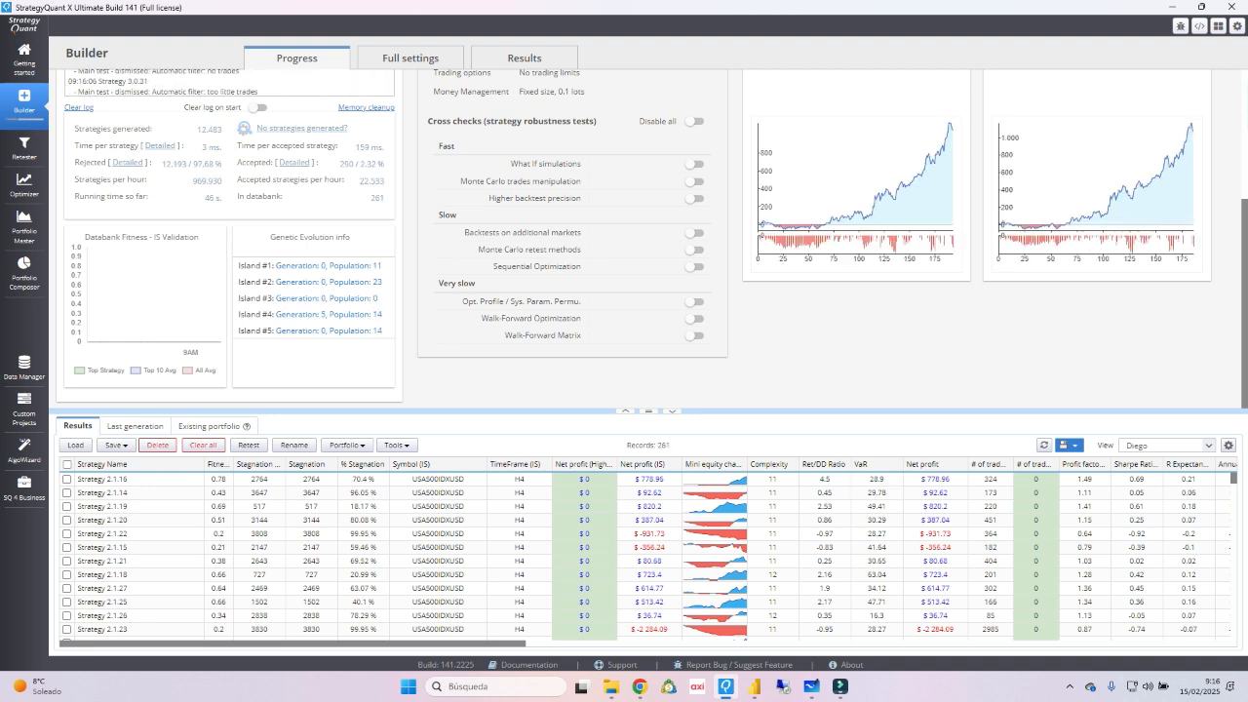
pyautogui.click(824, 464)
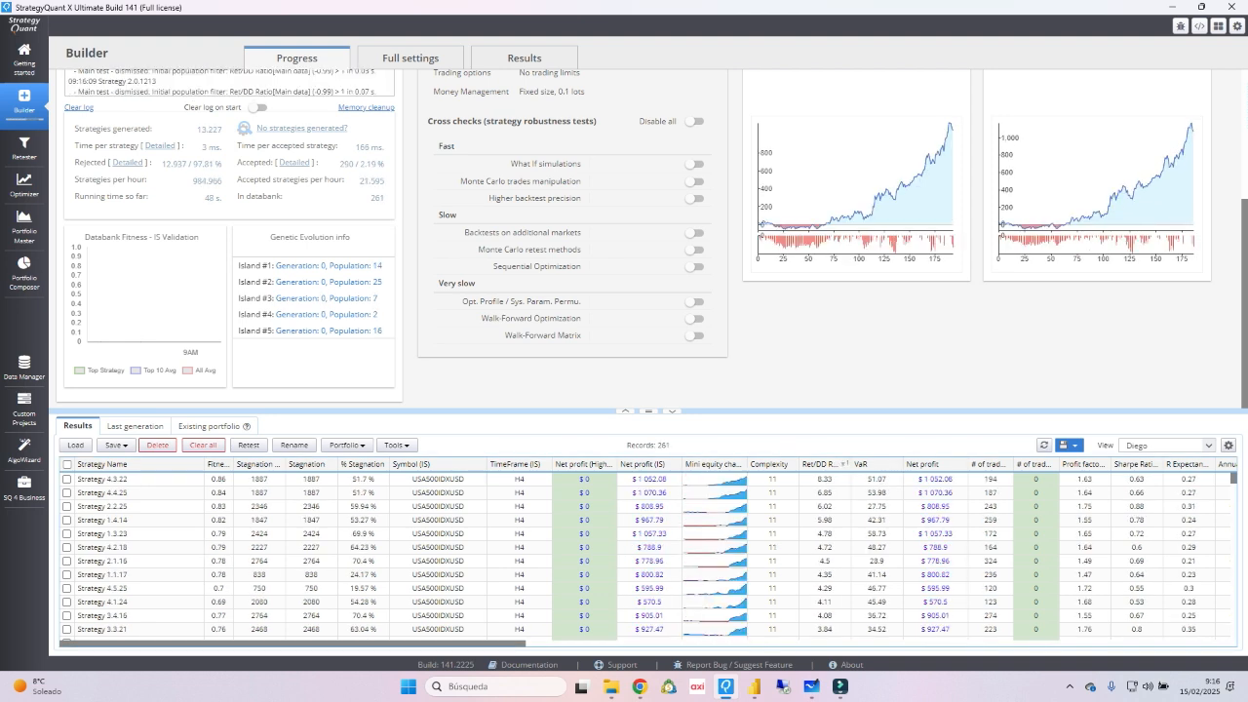
# Switch to AlgoWizard and delete the random condition from the long entry signal of the Ichimoku Senkou A greater than B strategy
pyautogui.click(24, 451)
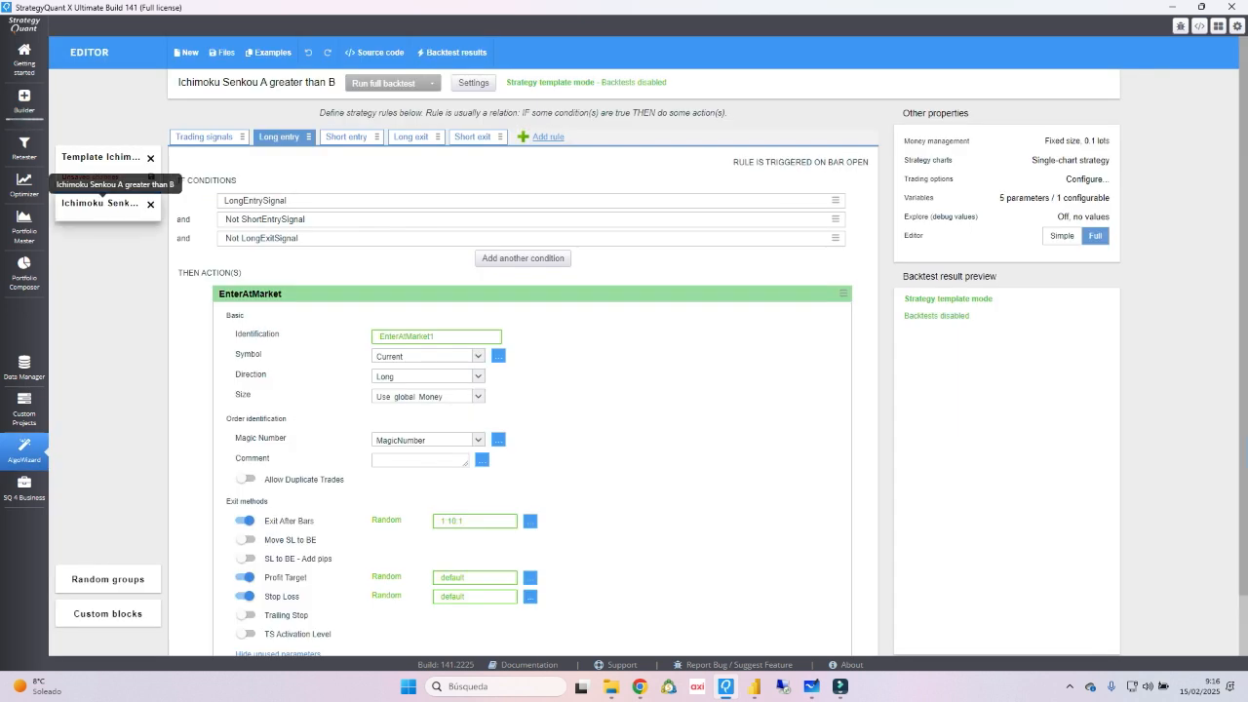
pyautogui.click(203, 138)
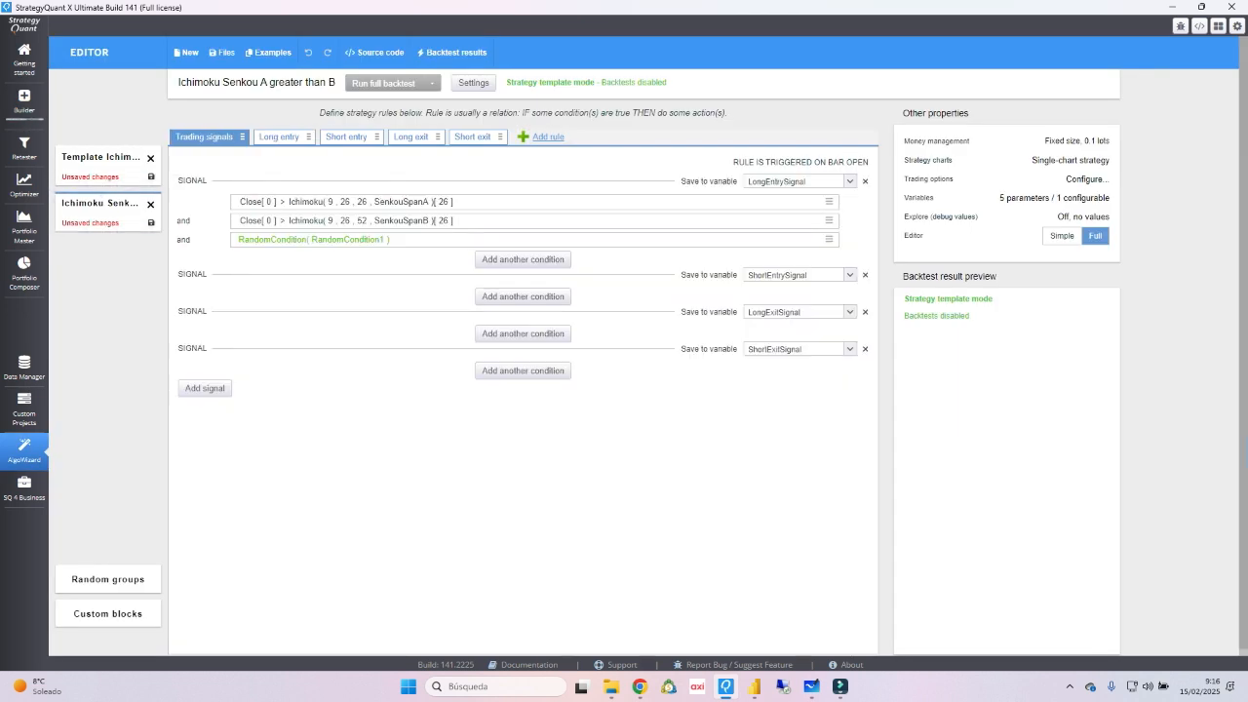
pyautogui.click(828, 239)
pyautogui.click(848, 505)
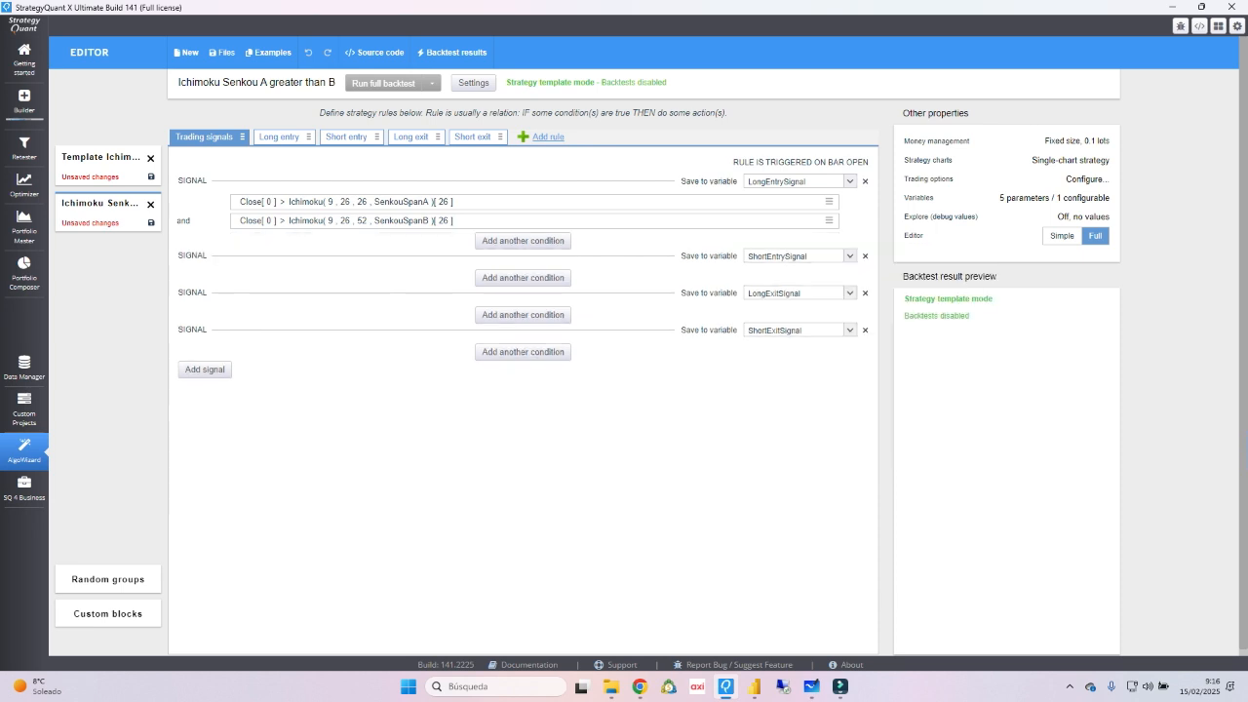
# Turn off the Profit Target and Stop Loss exits in the long entry's EnterAtMarket action
pyautogui.click(279, 137)
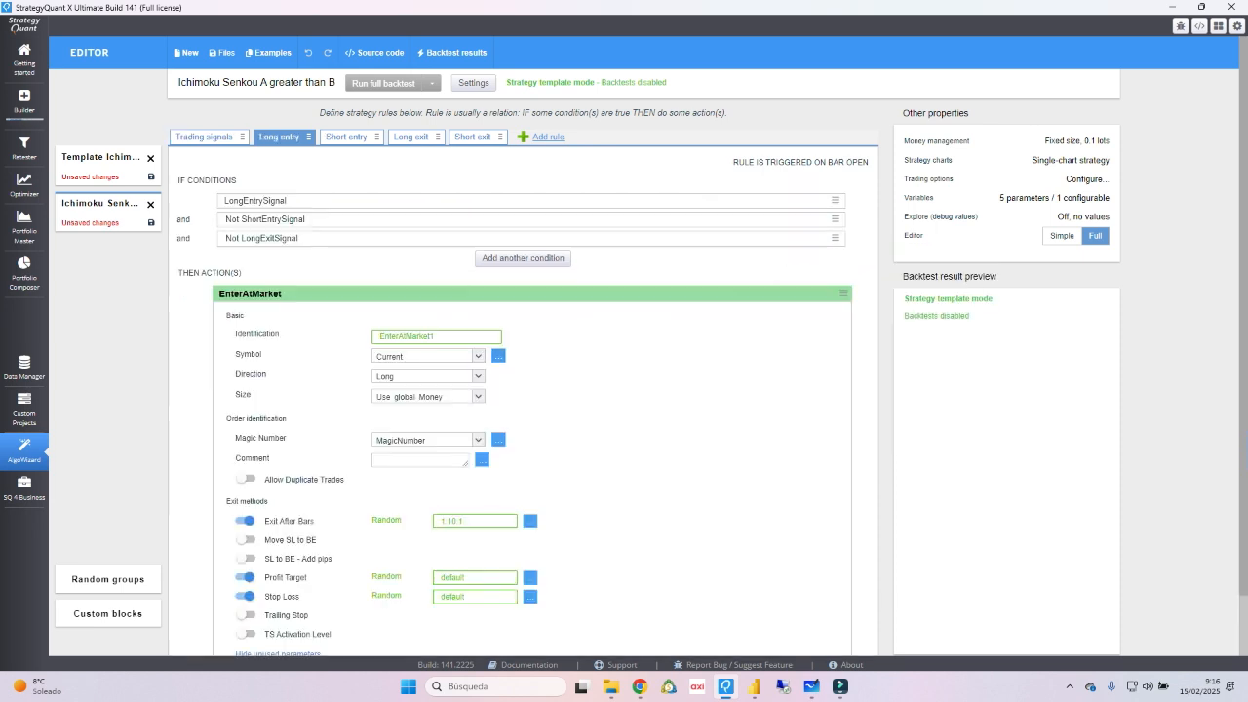
pyautogui.click(246, 577)
pyautogui.click(246, 596)
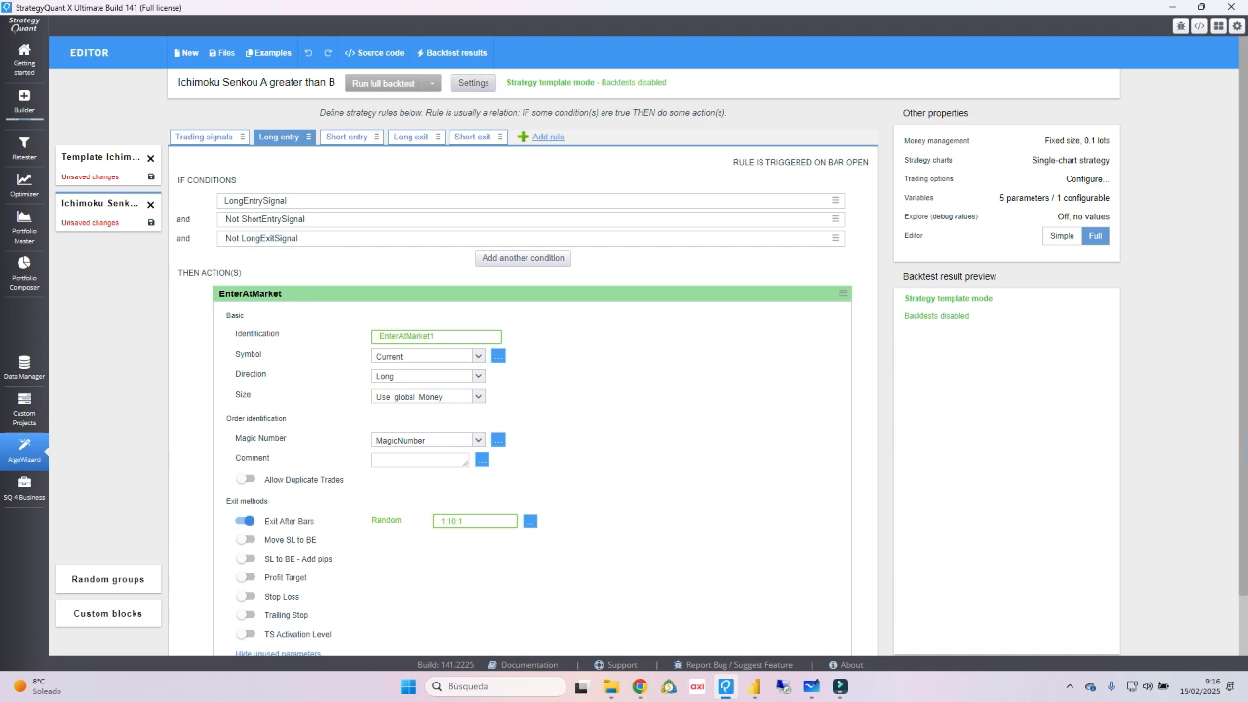
# Try to disable random placeholders in the strategy template mode settings
pyautogui.click(474, 83)
pyautogui.click(471, 227)
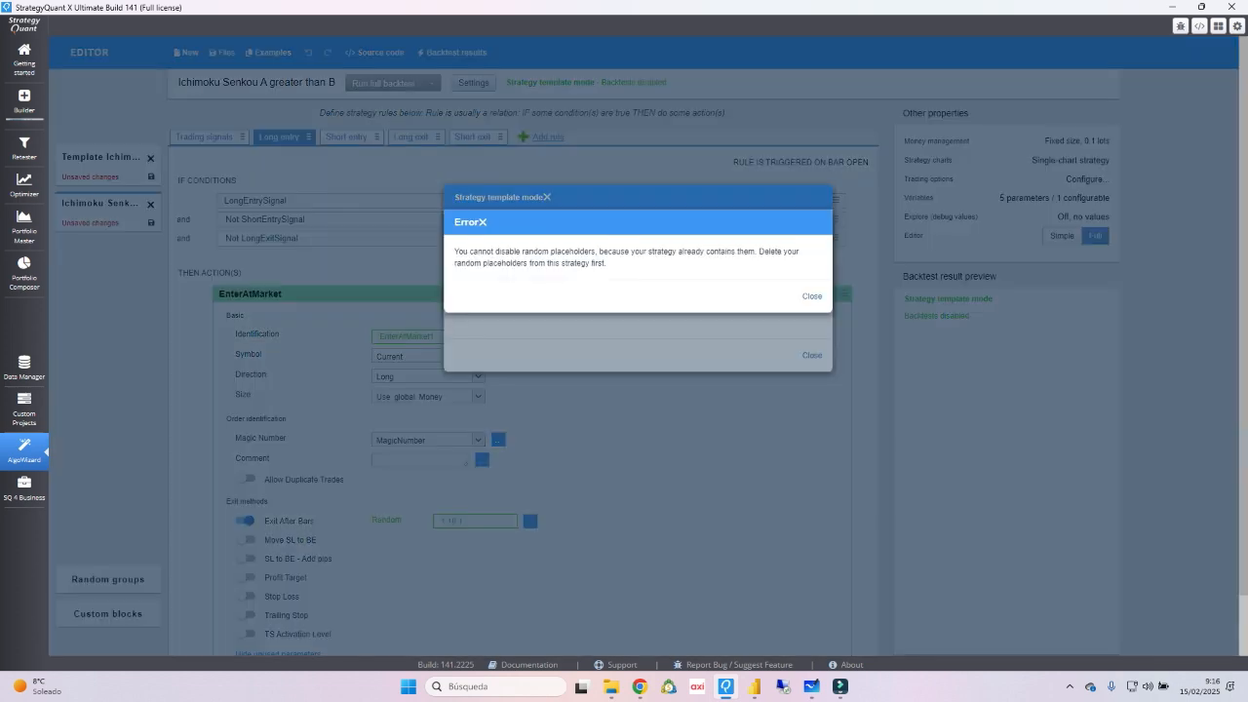
pyautogui.click(812, 297)
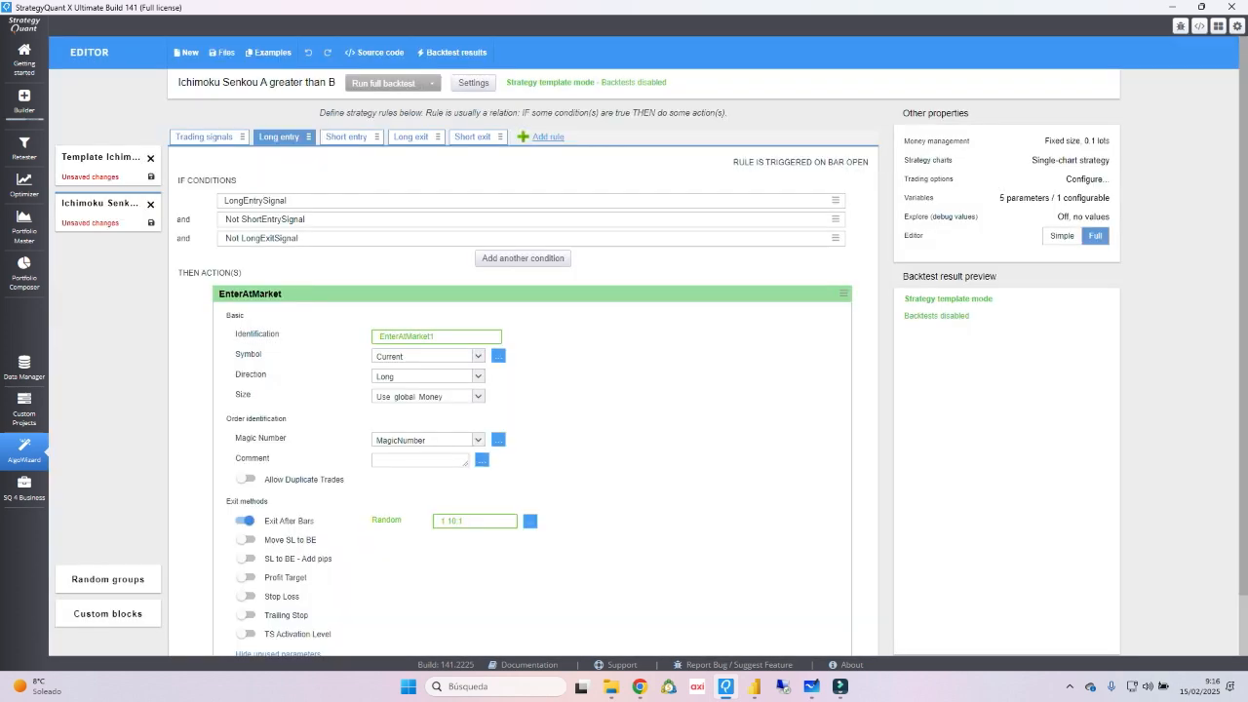
# Replace the random Exit After Bars value in the long entry's EnterAtMarket action with a fixed 5 bars
pyautogui.click(529, 521)
pyautogui.click(245, 520)
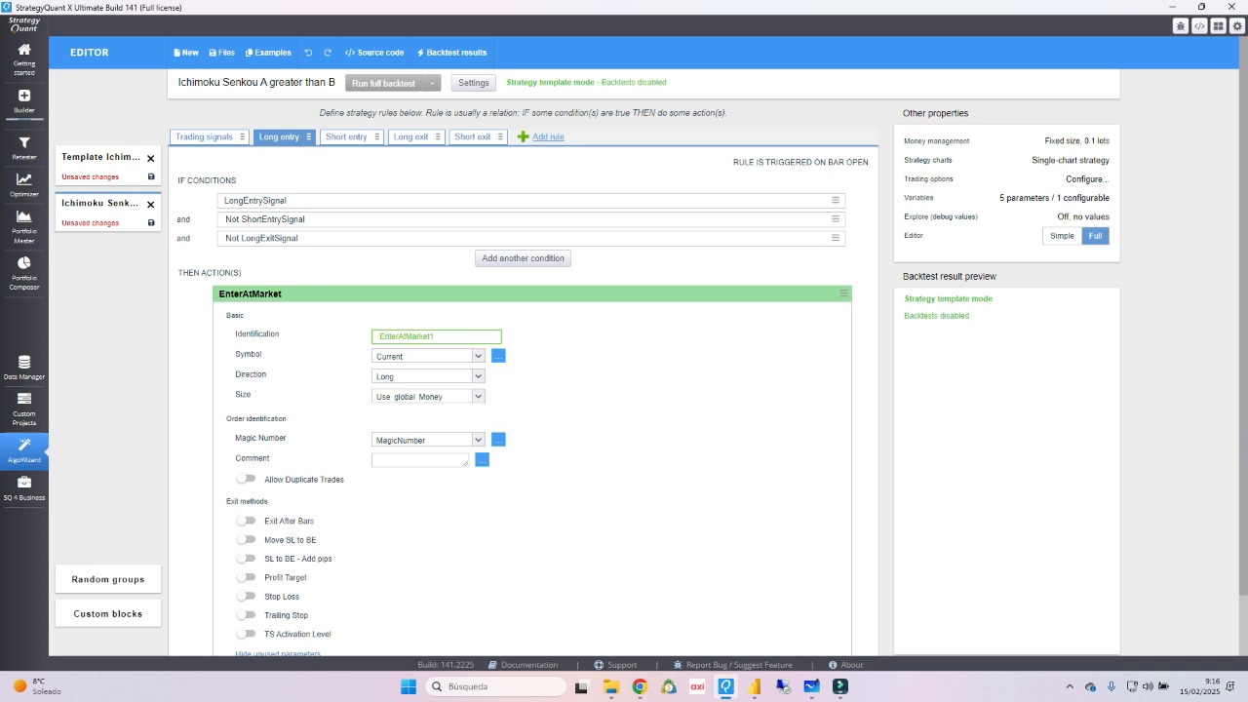
pyautogui.click(246, 521)
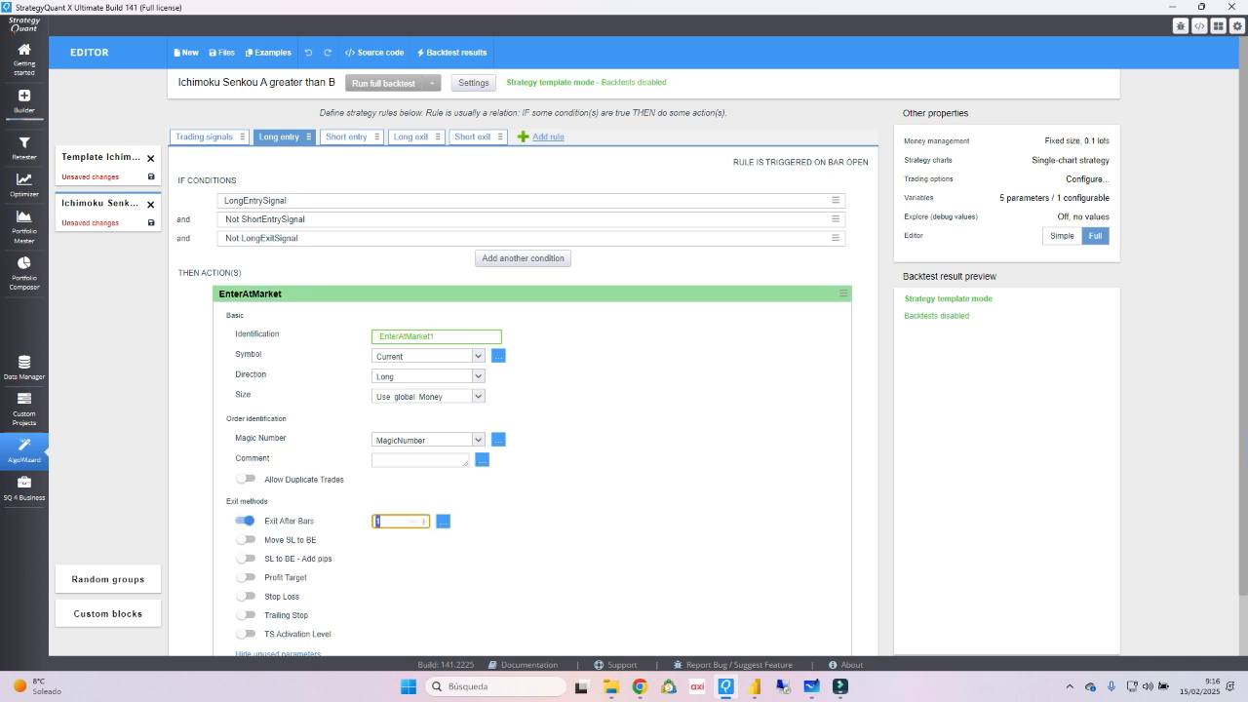
pyautogui.write('5')
# Backtest the strategy without its random elements and capture a screenshot of the overview statistics down to the Trades section
pyautogui.click(474, 83)
pyautogui.click(471, 226)
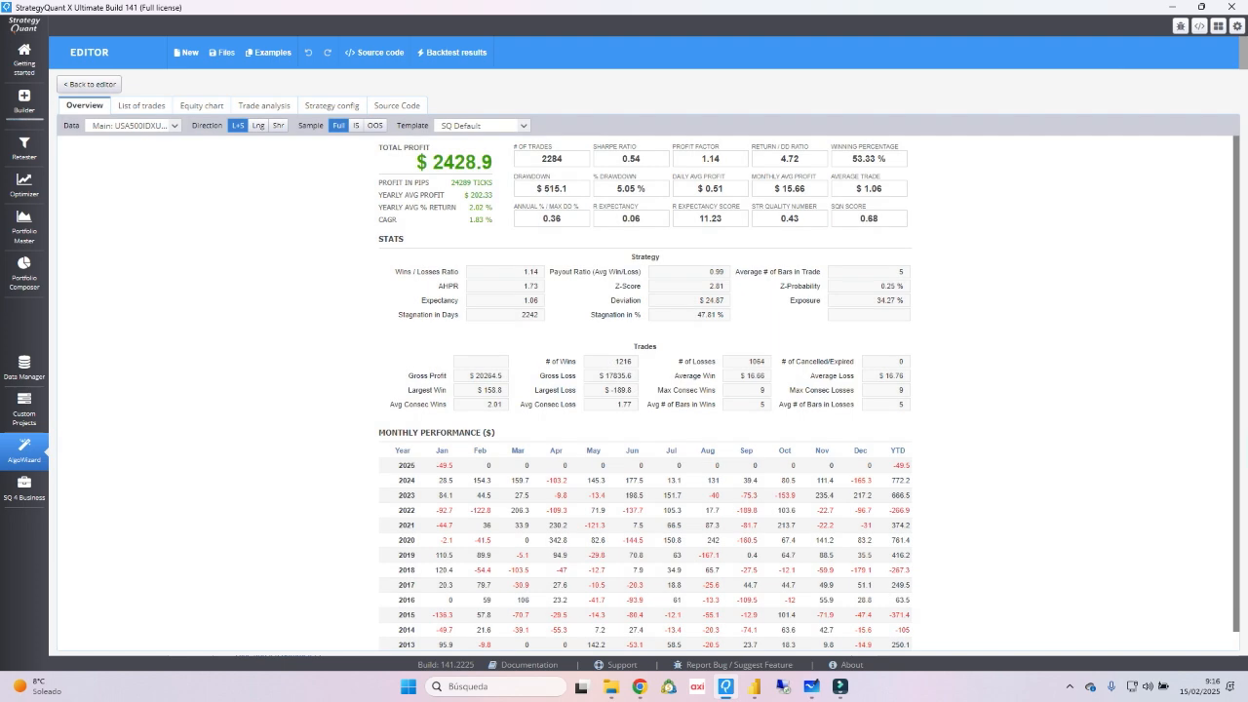
pyautogui.press('super+shift+s')
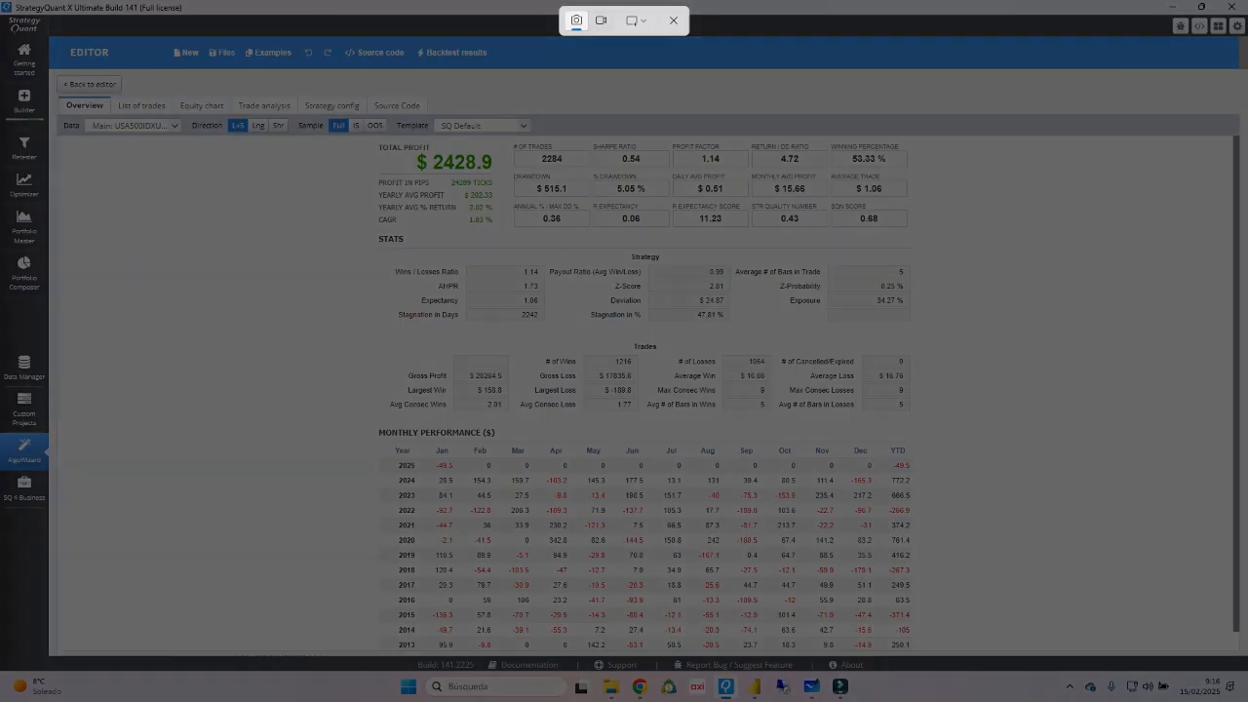
pyautogui.moveTo(252, 107); pyautogui.dragTo(1016, 434)
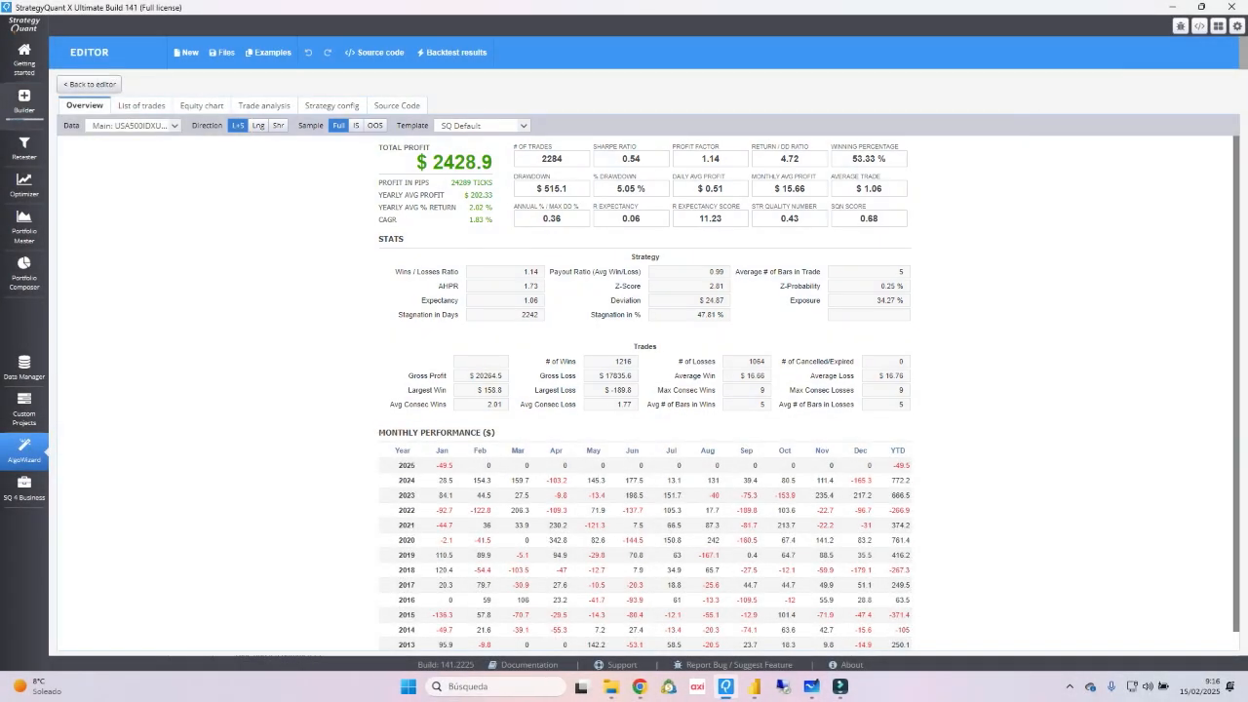
# Return to Builder and open the results of Strategy 4.3.22 from the databank
pyautogui.click(24, 102)
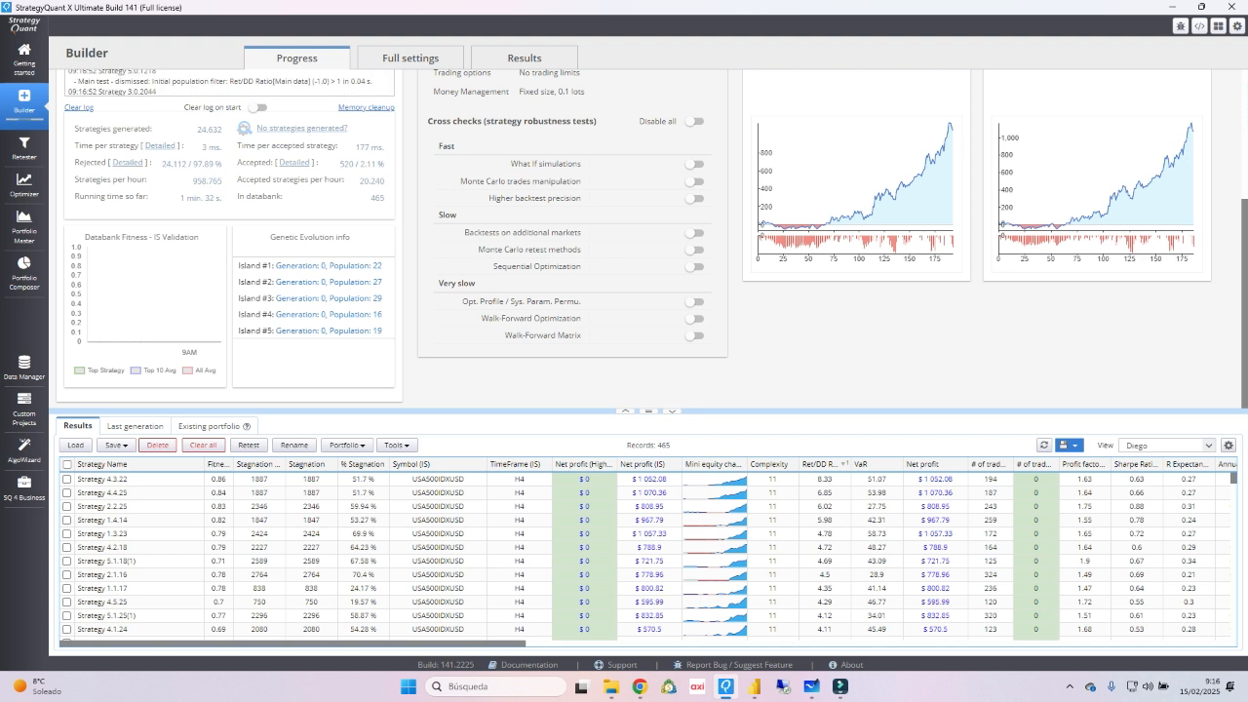
pyautogui.doubleClick(102, 478)
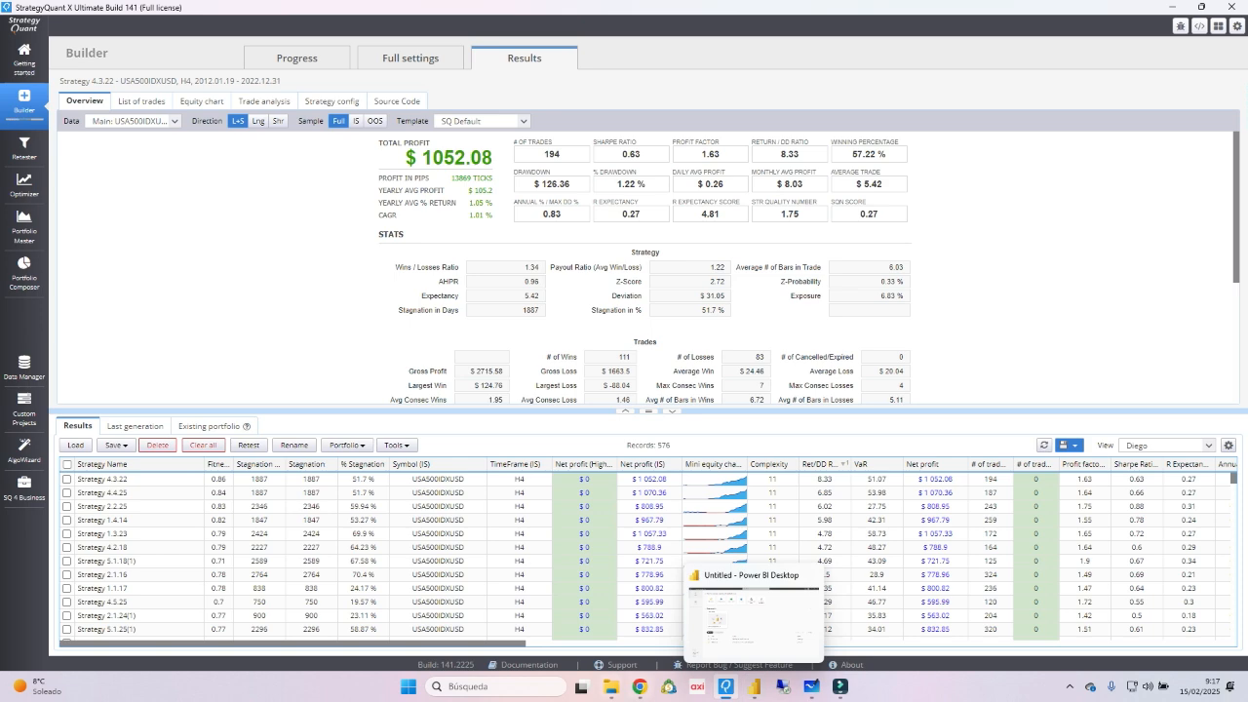
# Switch to Paint and paste the captured backtest statistics onto a blank canvas
pyautogui.press('super+s')
pyautogui.write('pain')
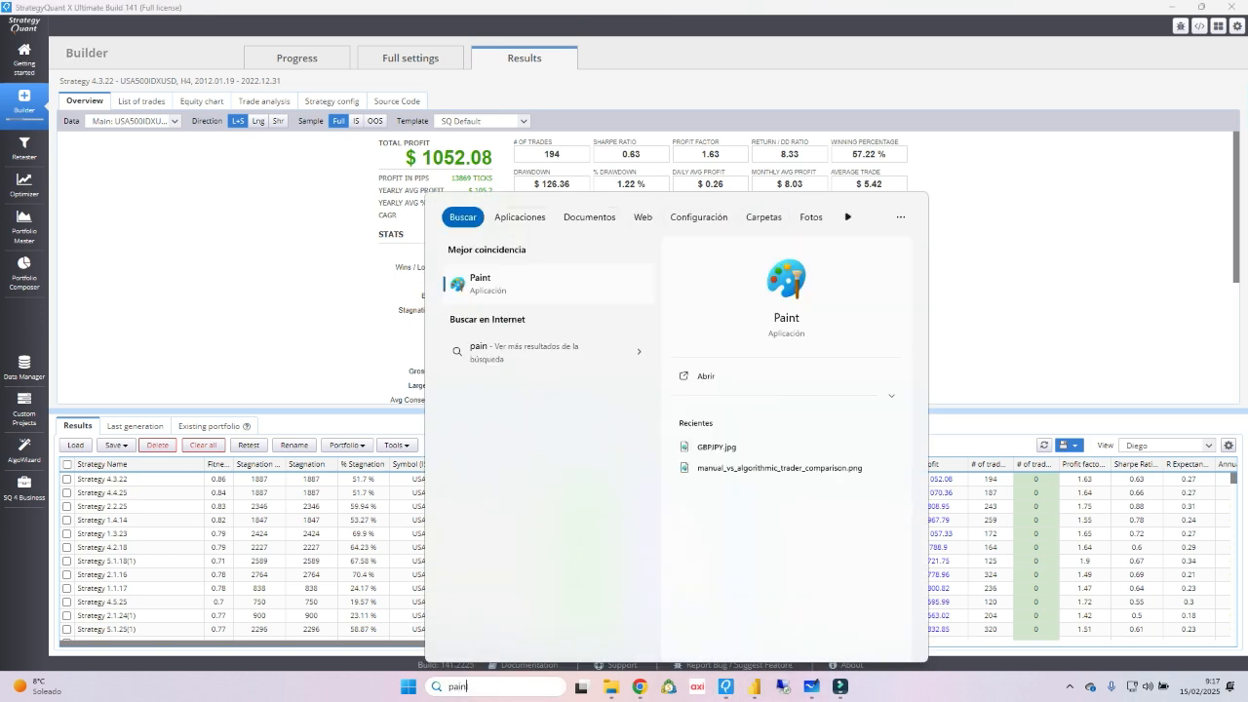
pyautogui.press('Return')
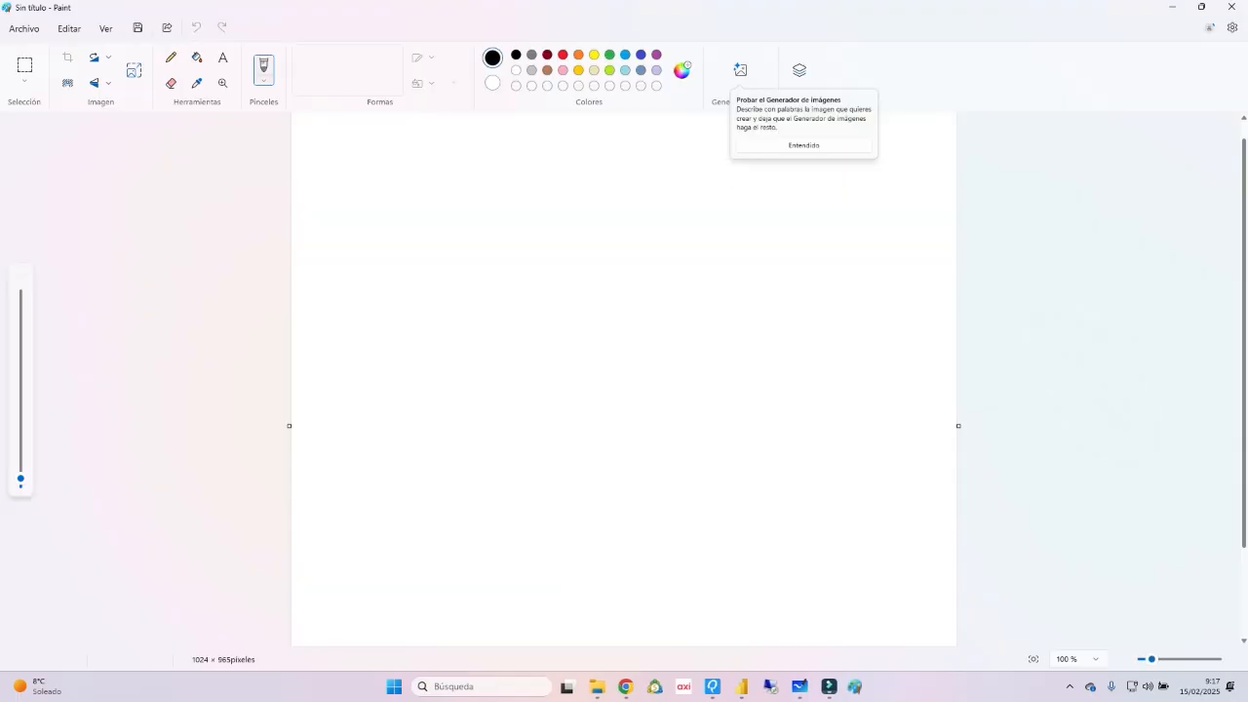
pyautogui.hotkey('ctrl', 'v')
pyautogui.click(772, 168)
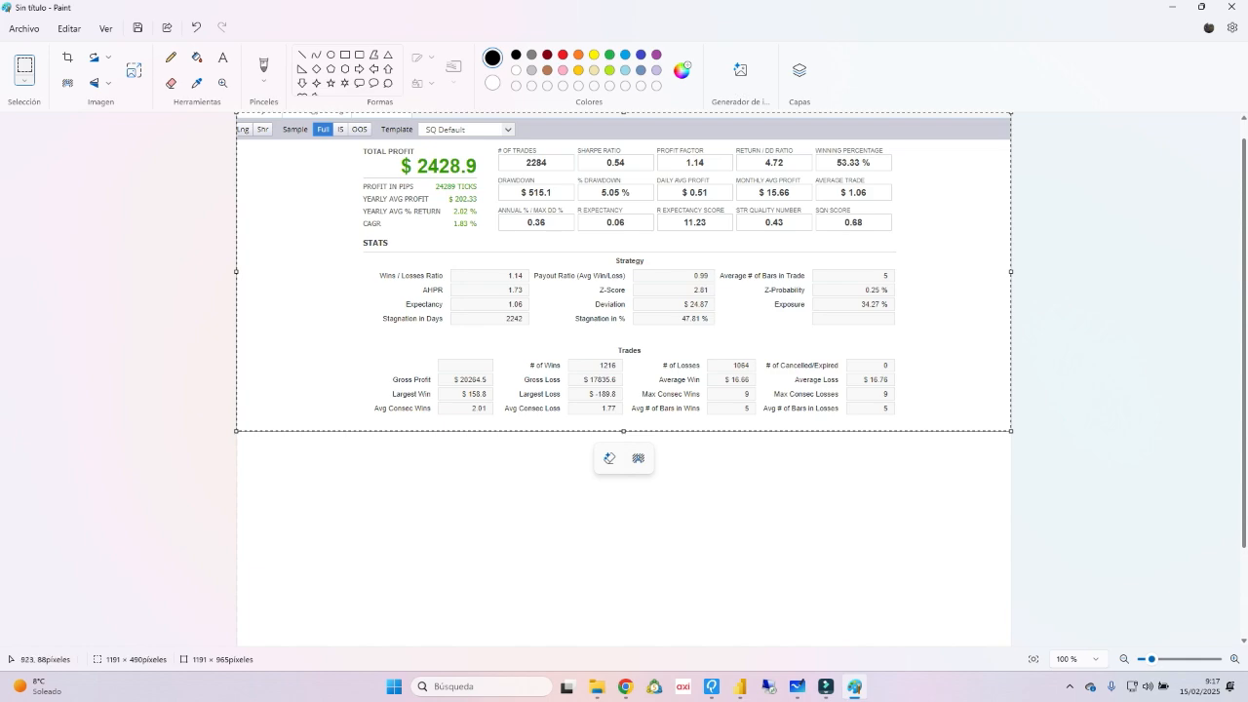
# Compare the pasted backtest statistics with Strategy 4.3.22's overview and review the workflow diagram in Microsoft Whiteboard
pyautogui.hotkey('alt', 'Tab')
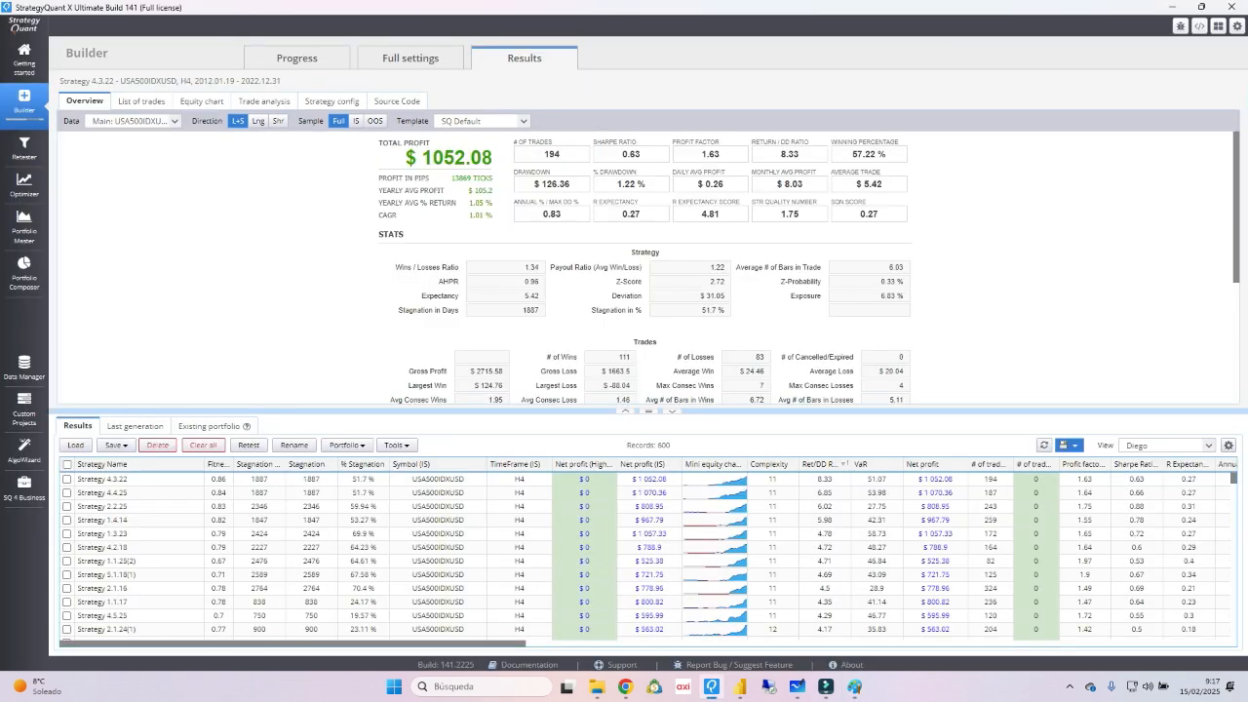
pyautogui.hotkey('alt', 'Tab')
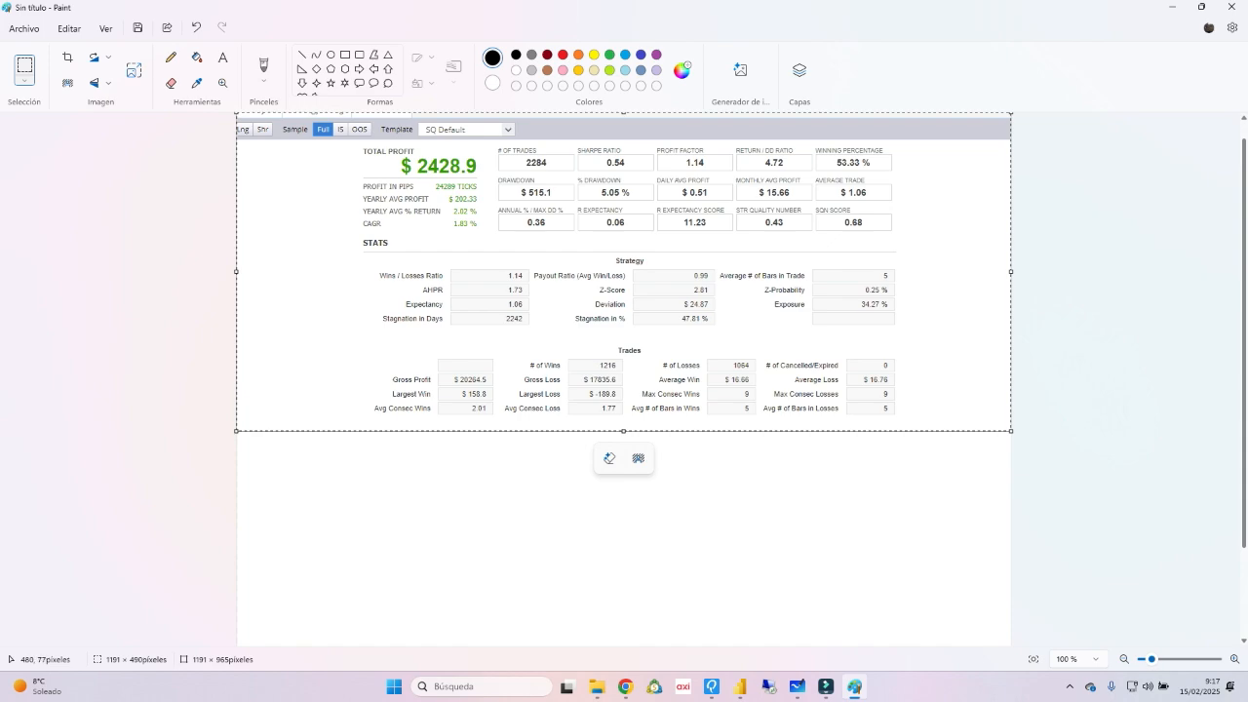
pyautogui.hotkey('alt', 'Tab')
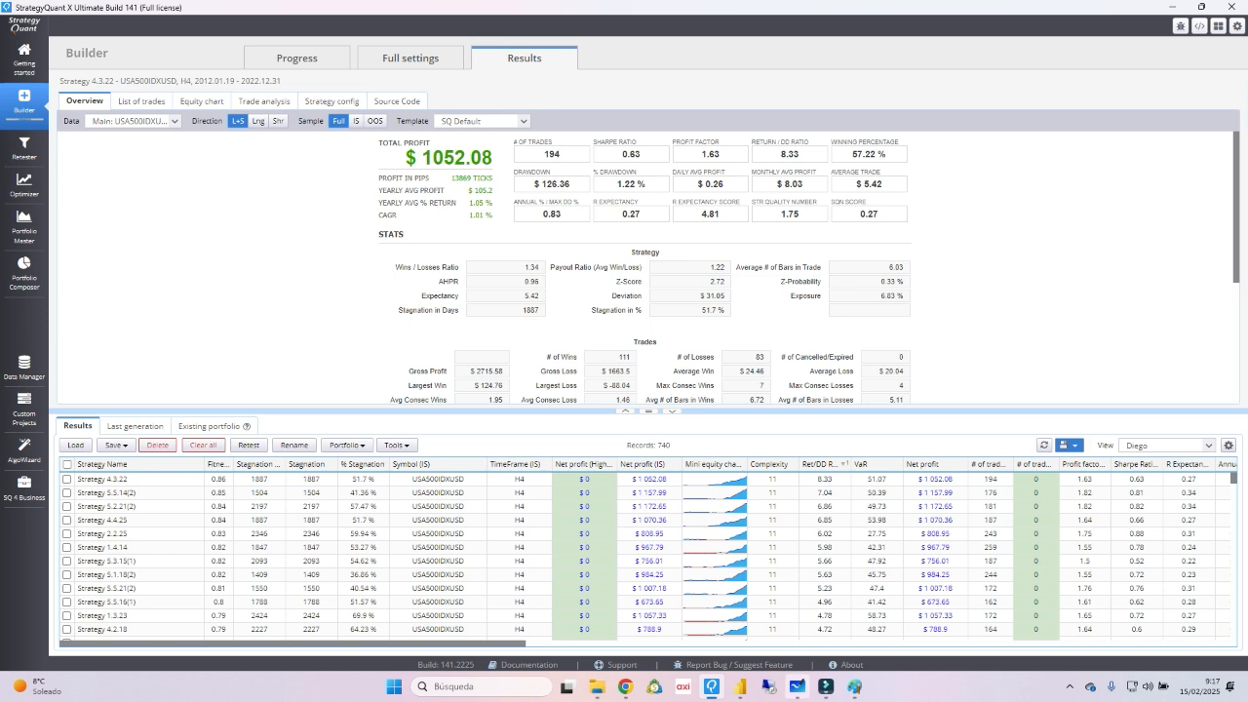
pyautogui.click(797, 686)
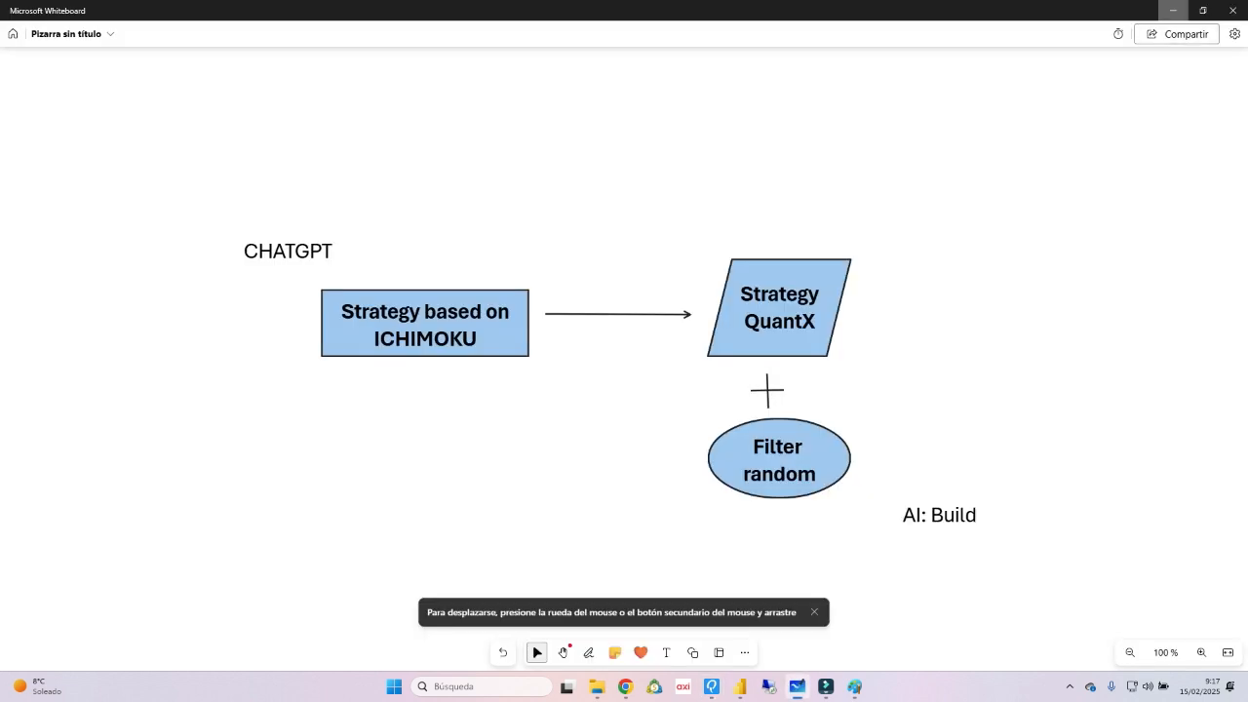
pyautogui.click(1172, 10)
# Examine Strategy 4.3.22's pseudo code, highlighting the two Ichimoku conditions and the added Fibo and Donchian Channels filter in LongEntrySignal
pyautogui.click(397, 101)
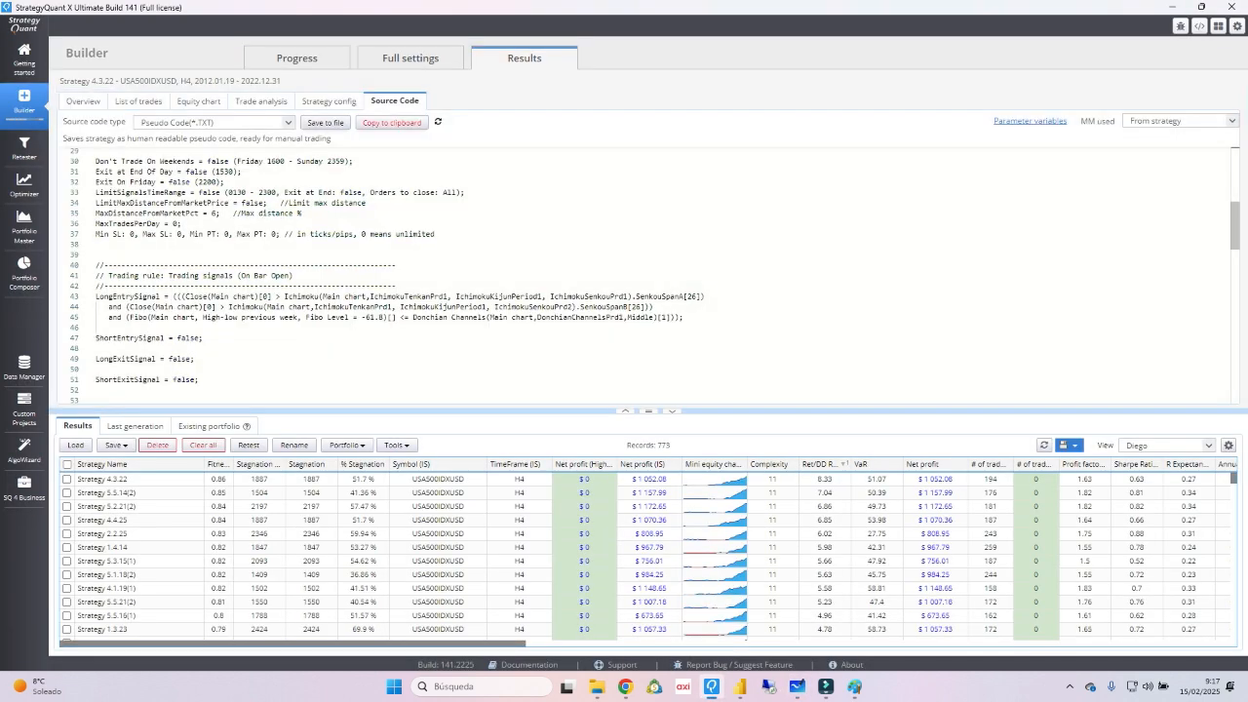
pyautogui.scroll(2, 321, 263)
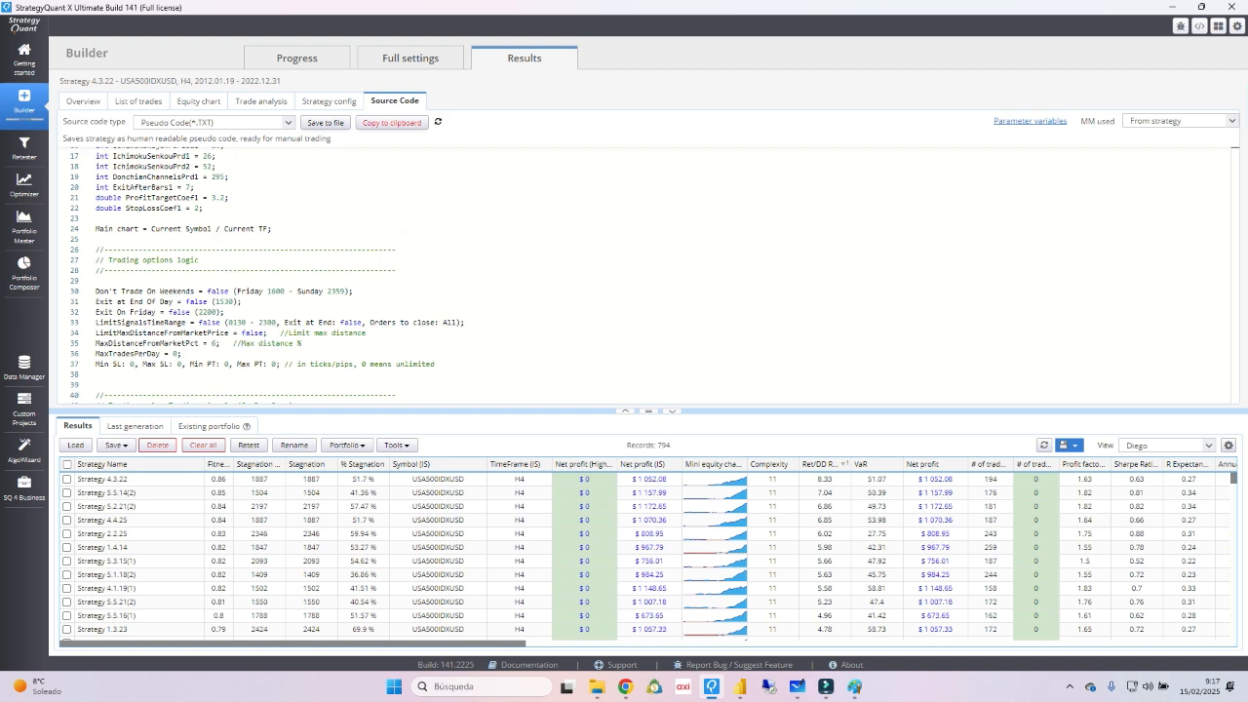
pyautogui.scroll(-4, 322, 273)
pyautogui.click(96, 295)
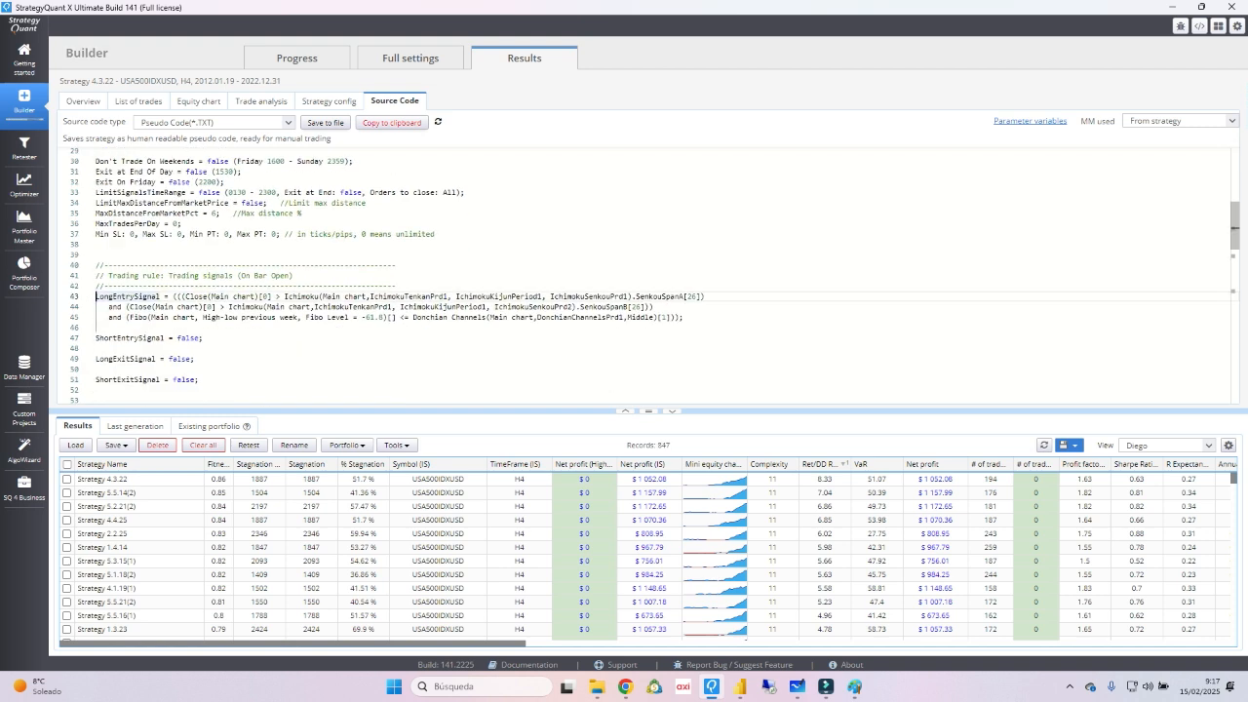
pyautogui.moveTo(95, 295); pyautogui.dragTo(653, 306)
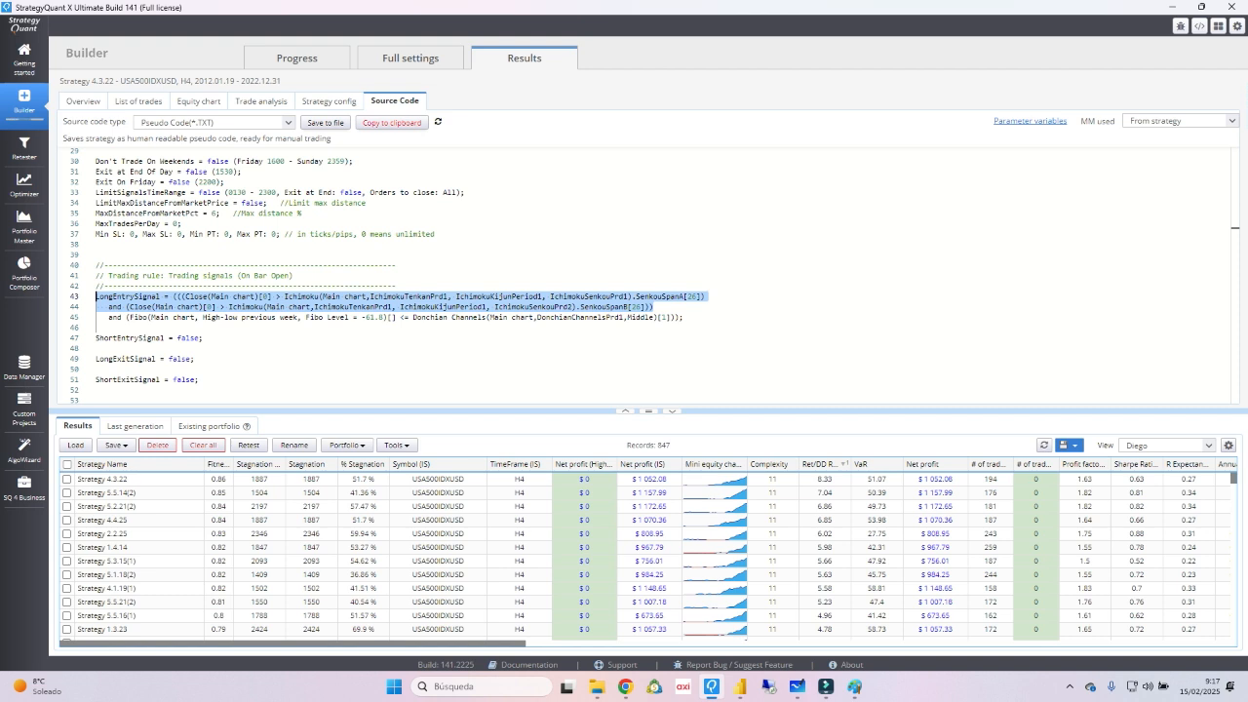
pyautogui.moveTo(685, 318); pyautogui.dragTo(95, 318)
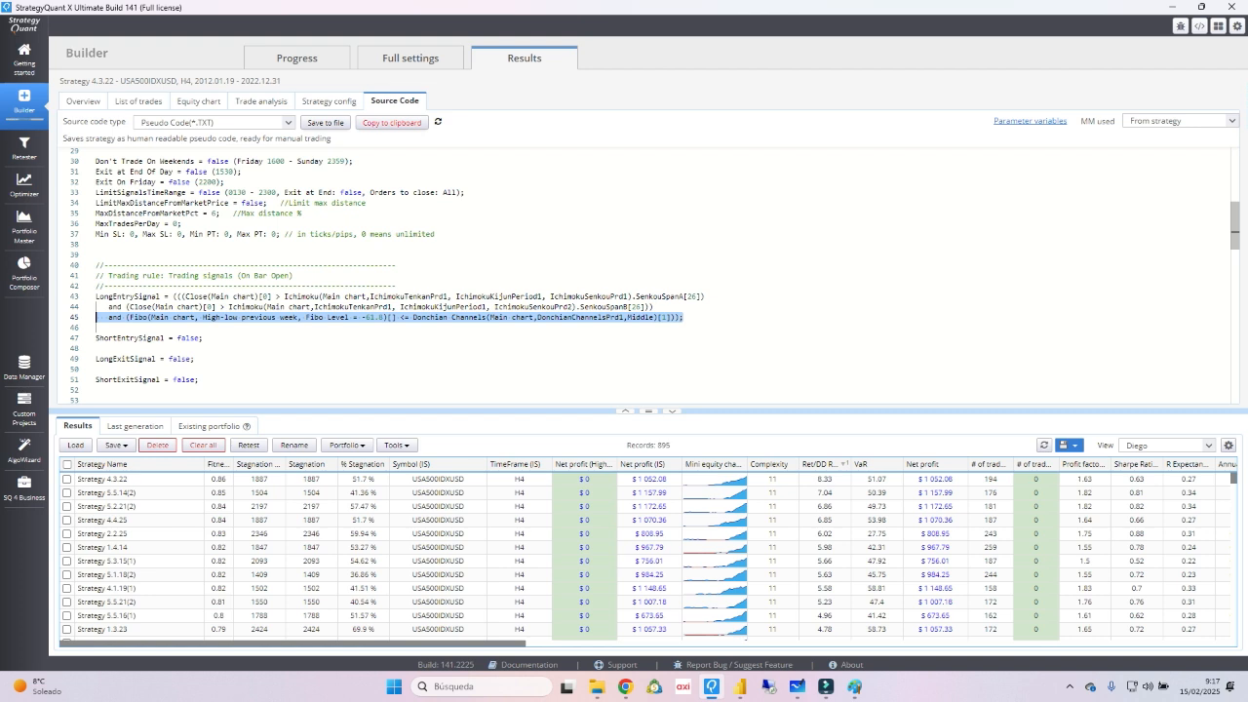
pyautogui.click(171, 359)
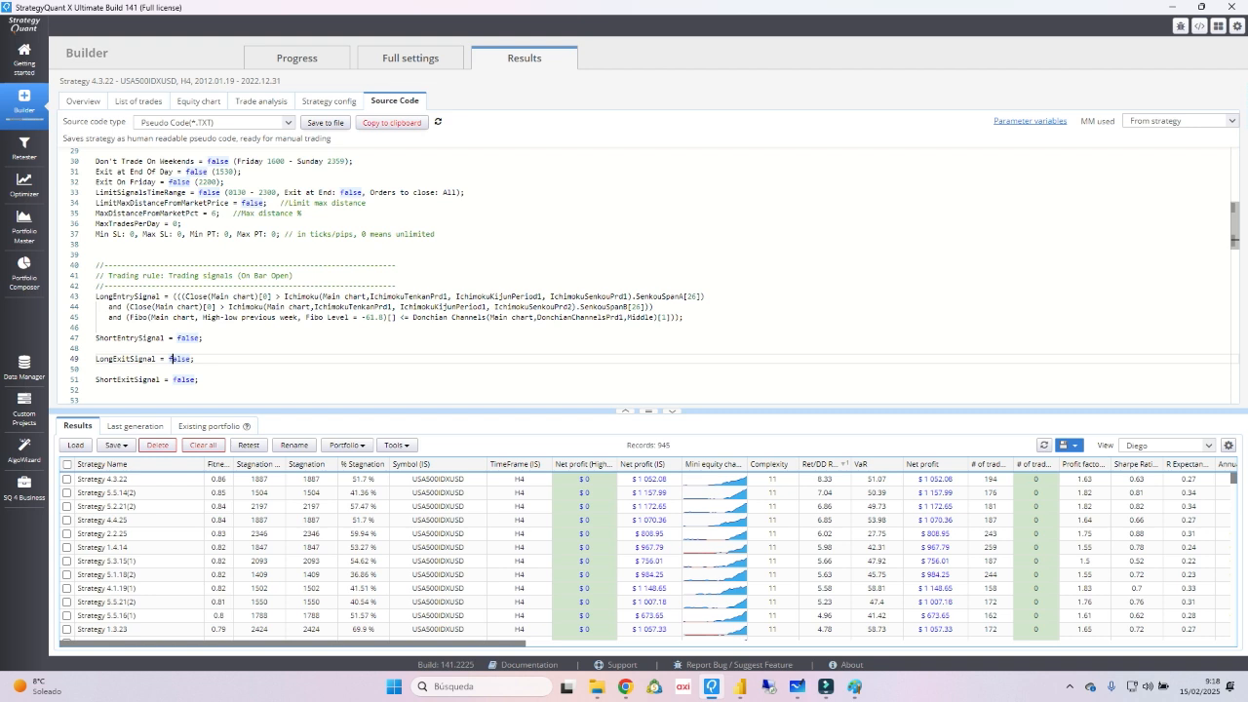
pyautogui.moveTo(655, 318); pyautogui.dragTo(496, 307)
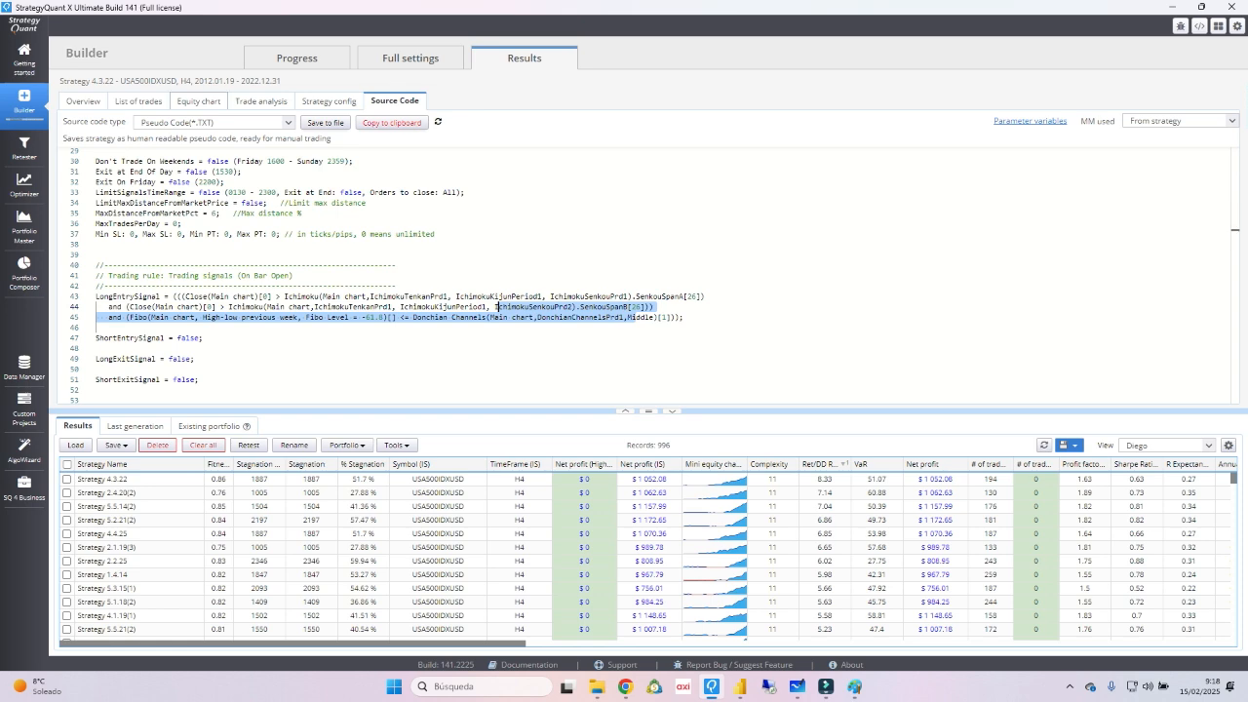
# Review Strategy 4.3.22's overview statistics, list of trades and equity chart
pyautogui.click(83, 101)
pyautogui.scroll(-2, 644, 269)
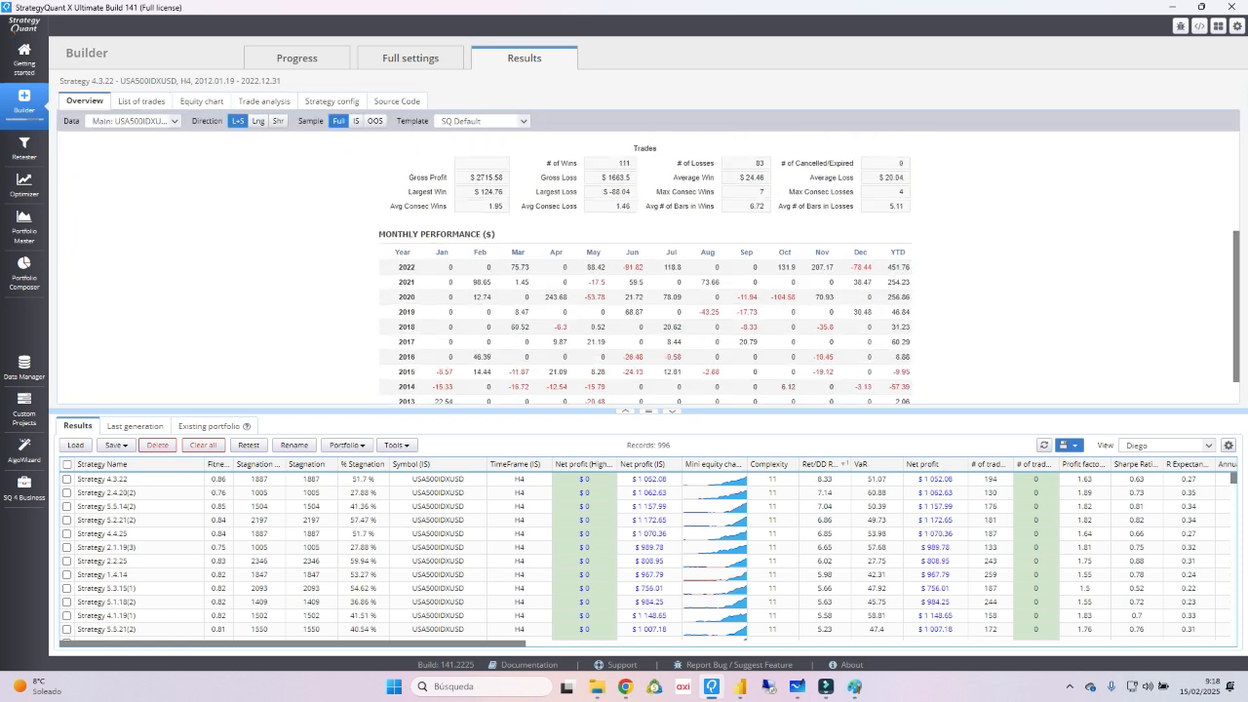
pyautogui.scroll(2, 643, 268)
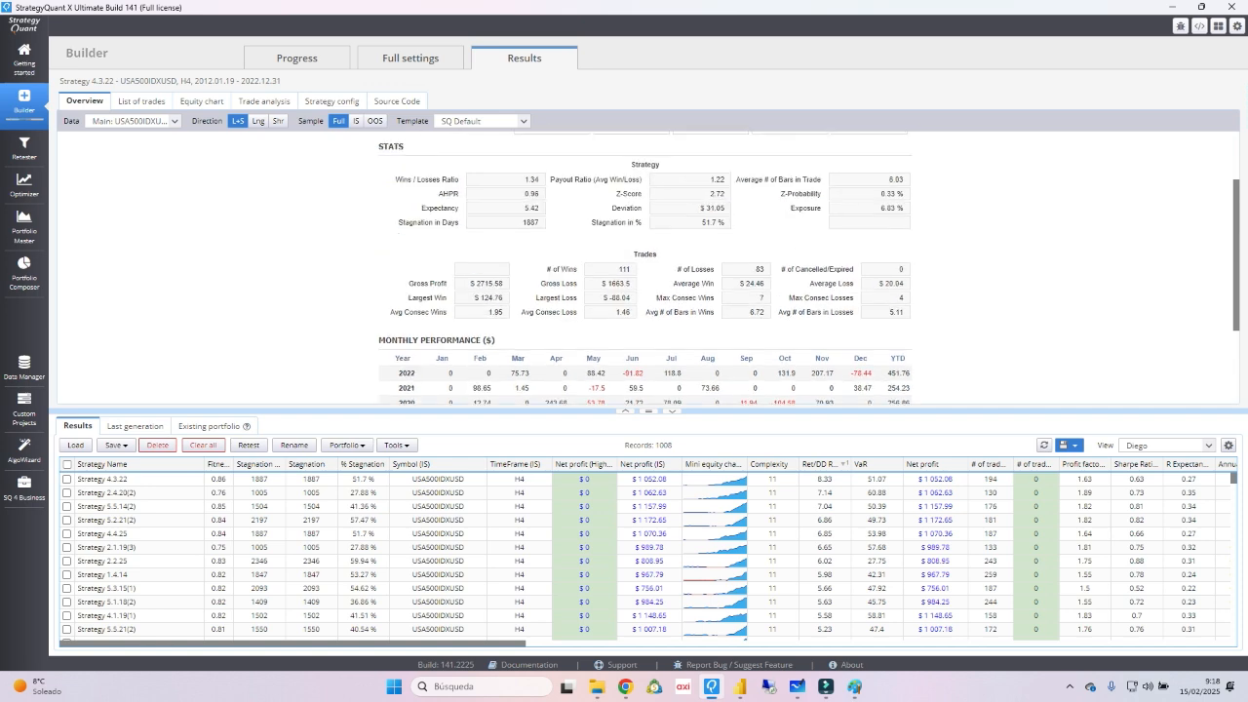
pyautogui.click(141, 101)
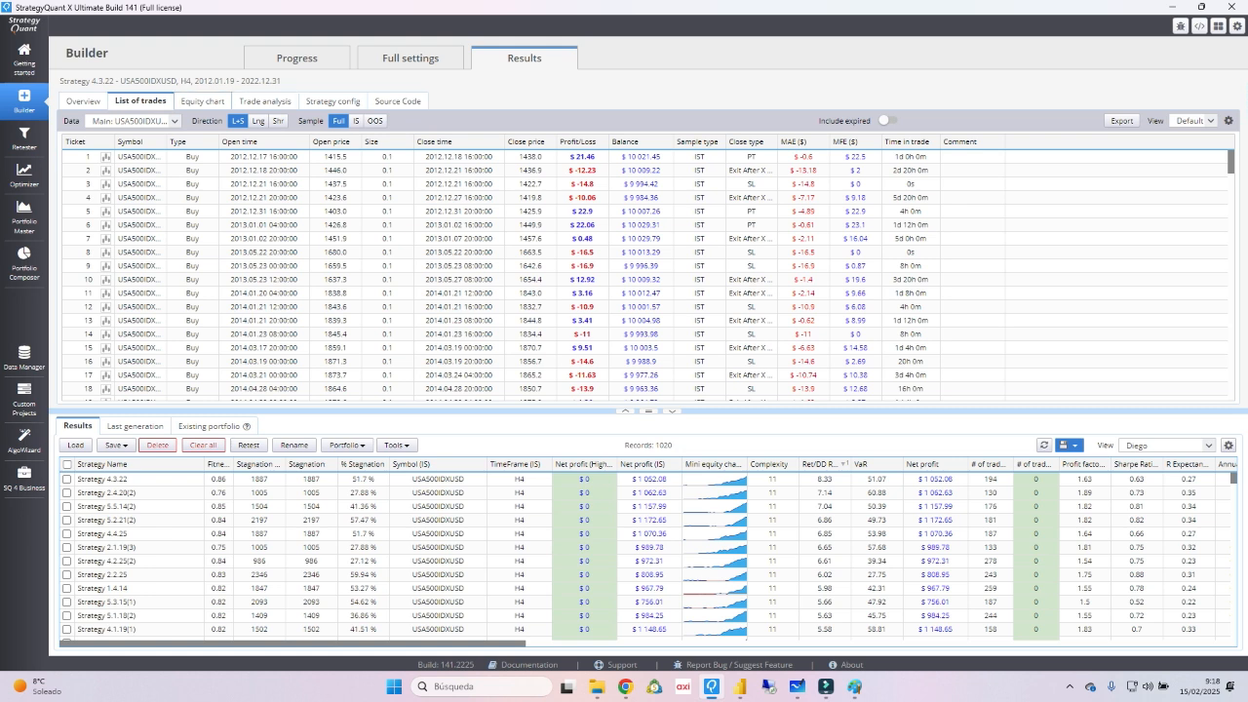
pyautogui.click(202, 101)
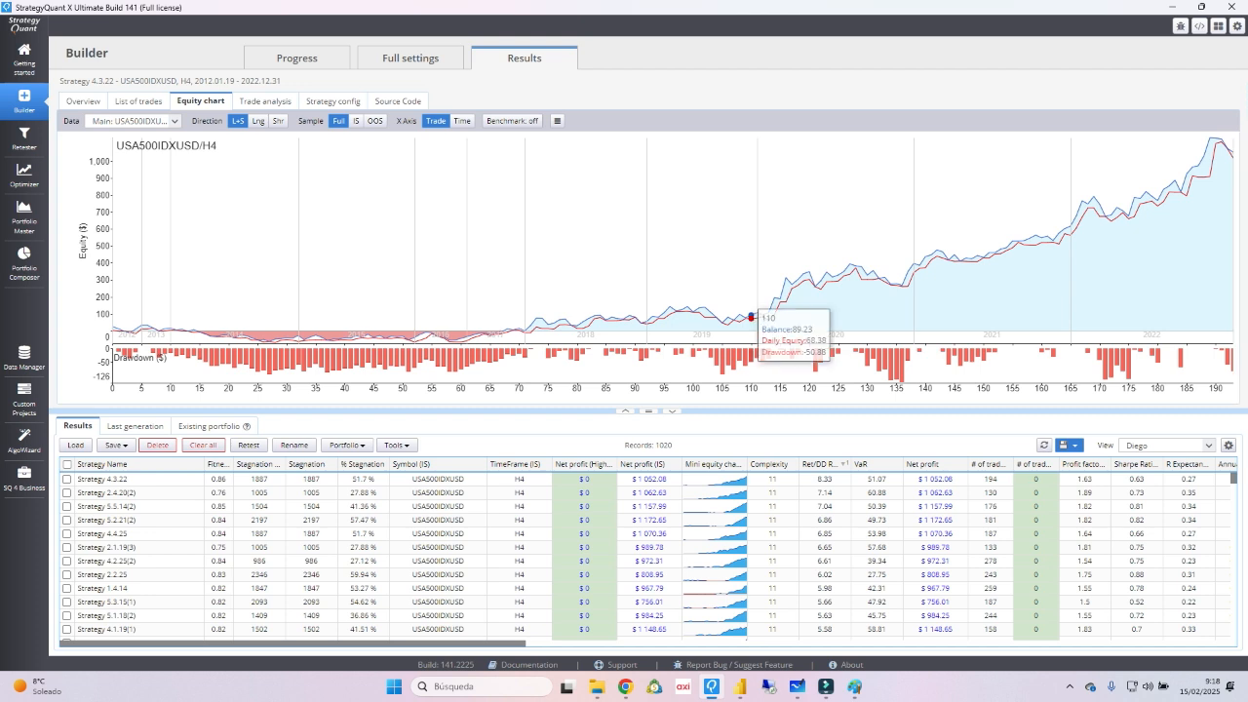
# Open Strategy 2.4.20(2) from the databank and highlight the Fibo and Donchian Channels condition in its pseudo code
pyautogui.doubleClick(715, 492)
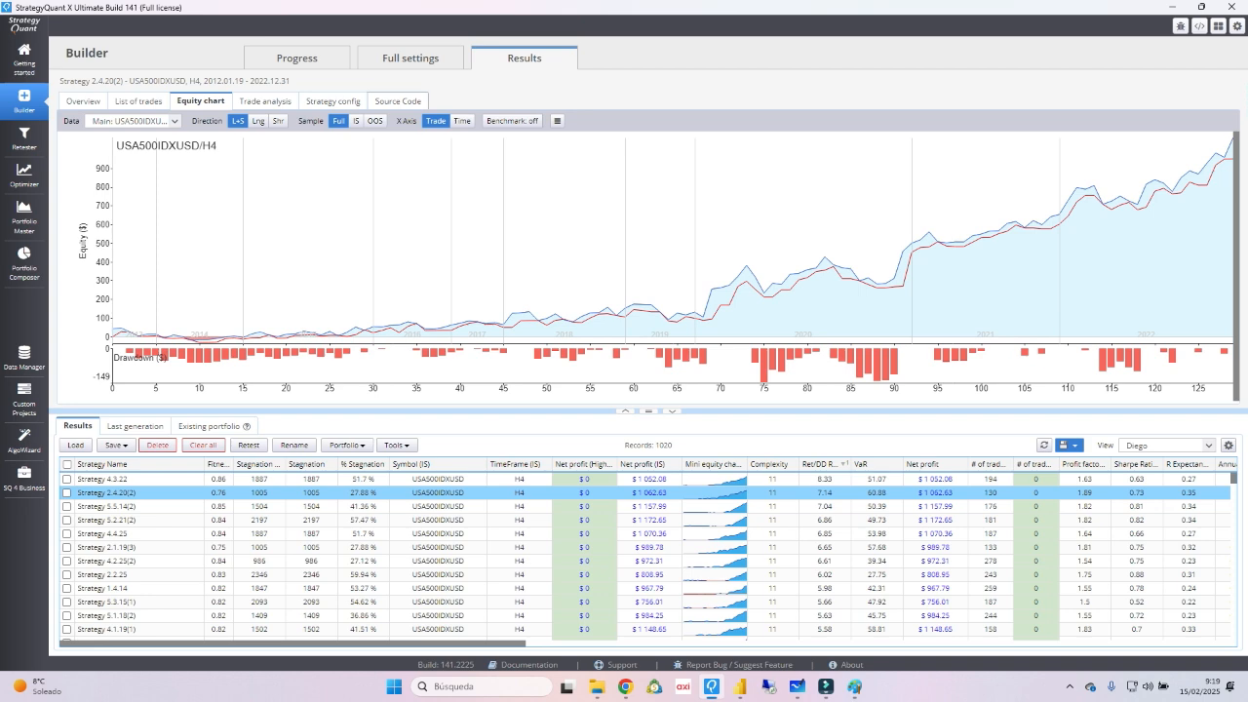
pyautogui.click(395, 100)
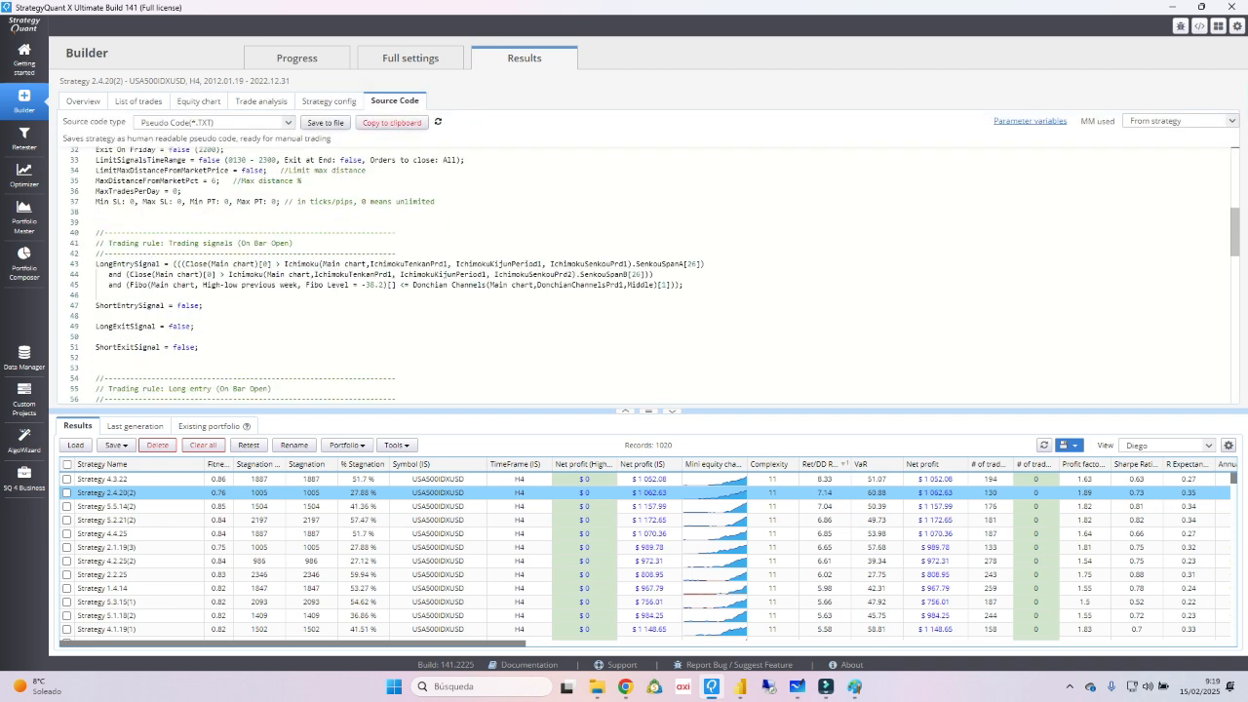
pyautogui.moveTo(148, 285); pyautogui.dragTo(95, 295)
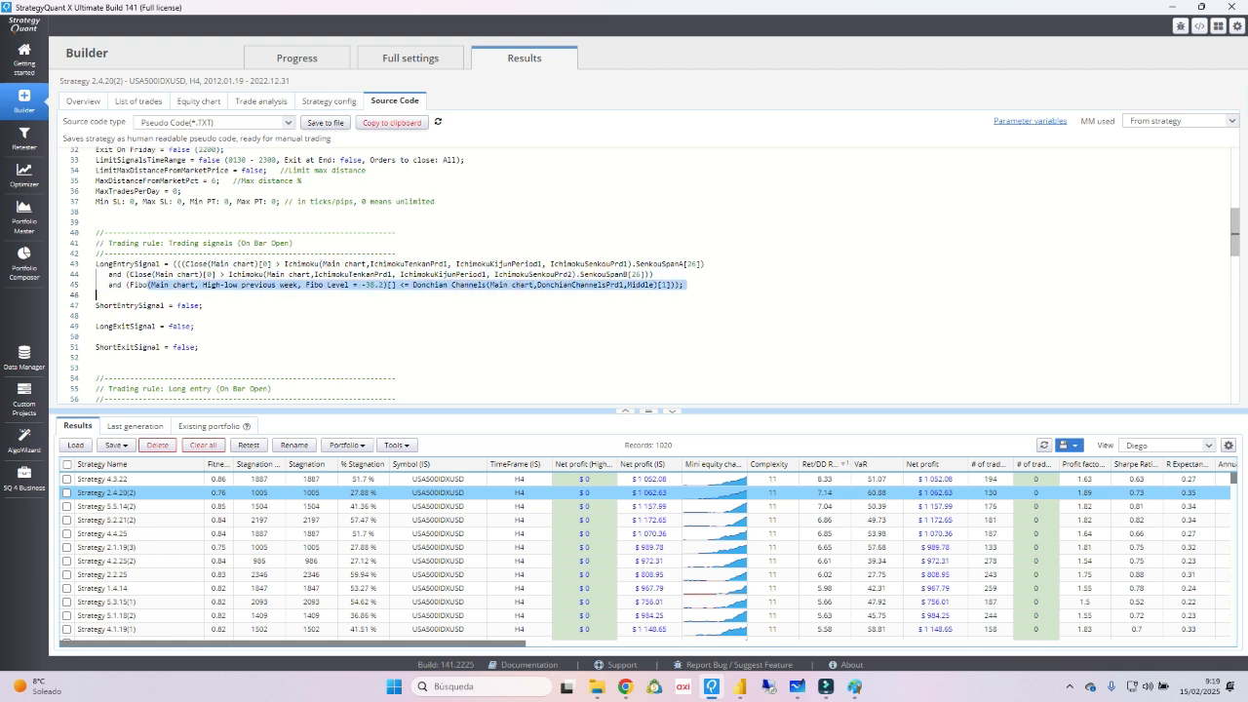